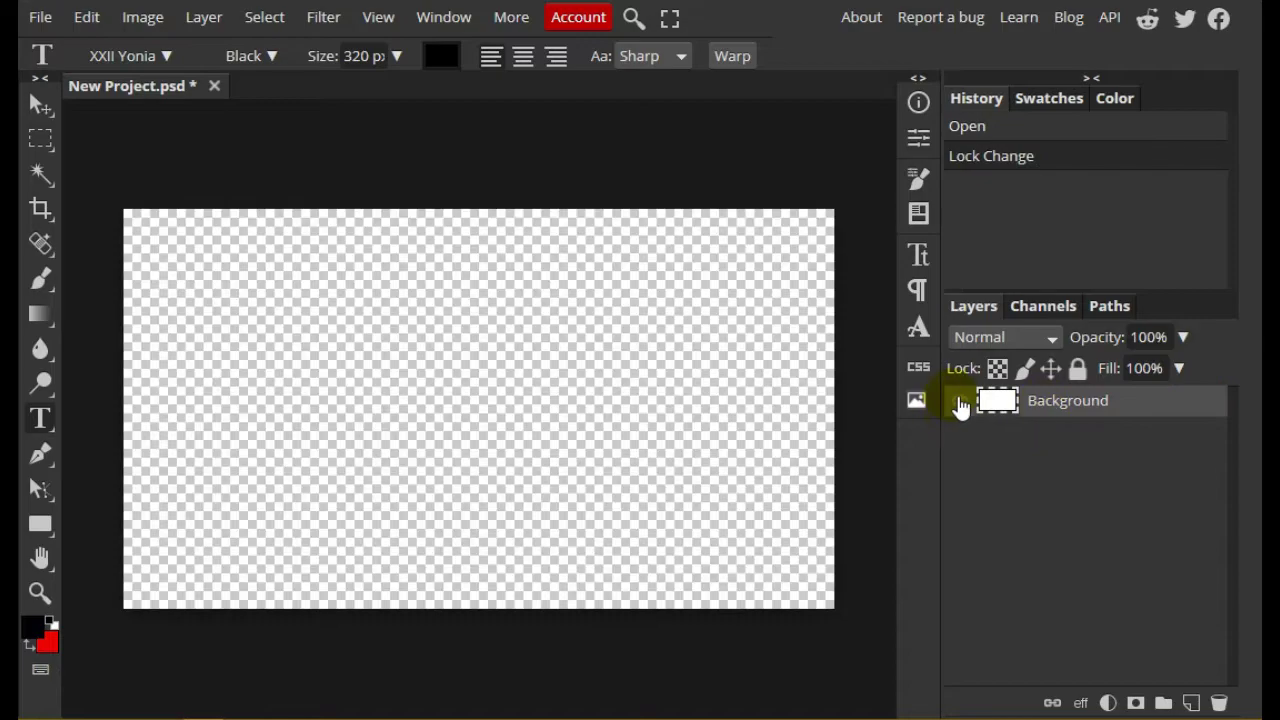
Step: Start a text layer on the canvas and load the font file XXII Yonia Black.otf
left_click(247, 400)
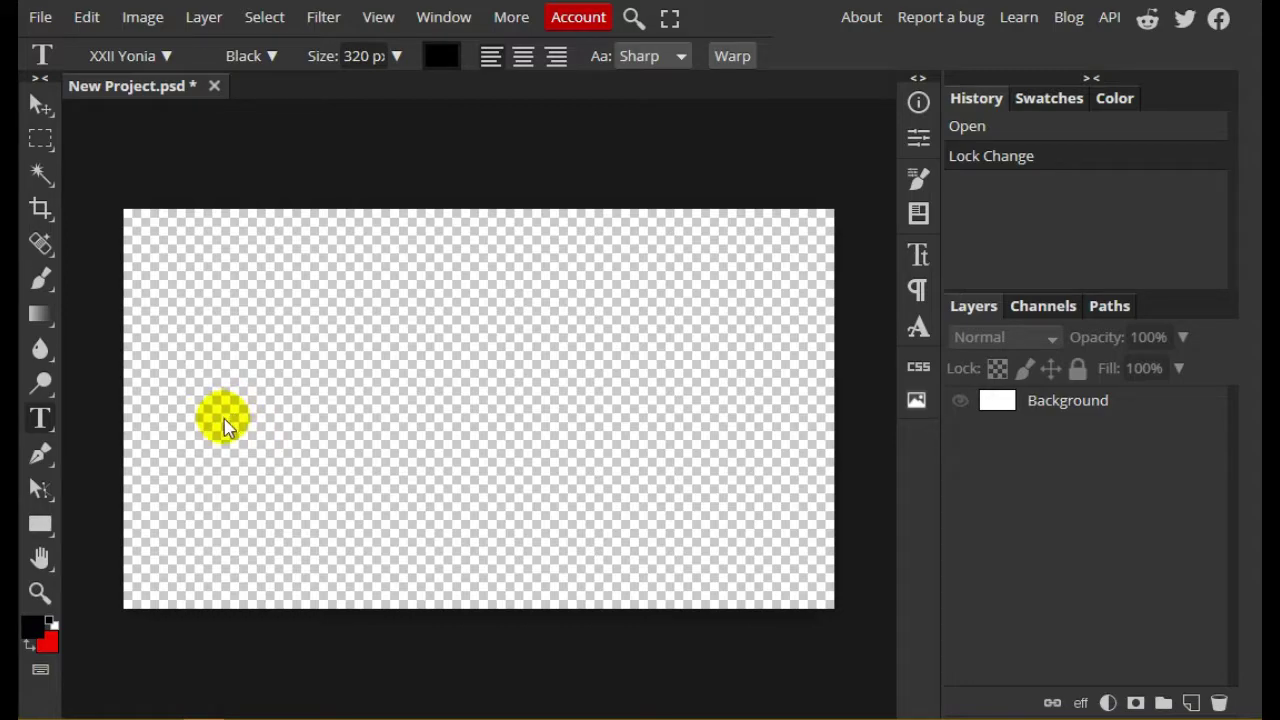
left_click(224, 420)
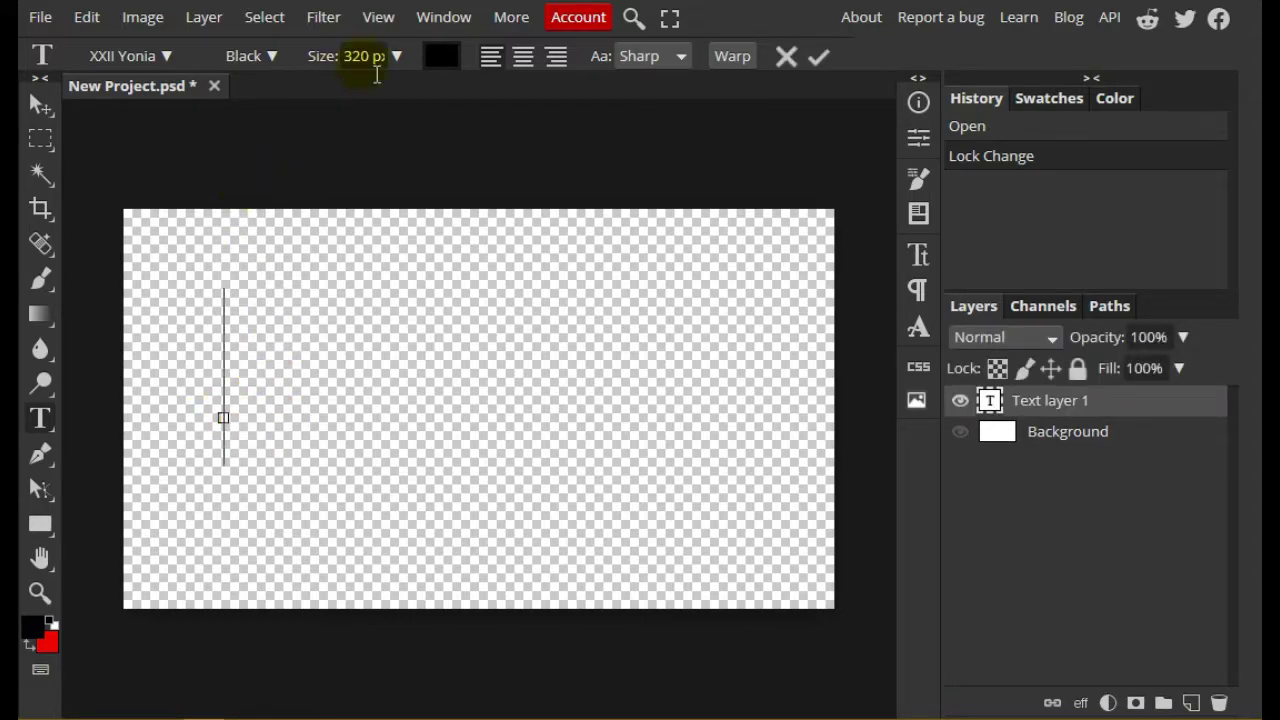
left_click(167, 56)
left_click(350, 232)
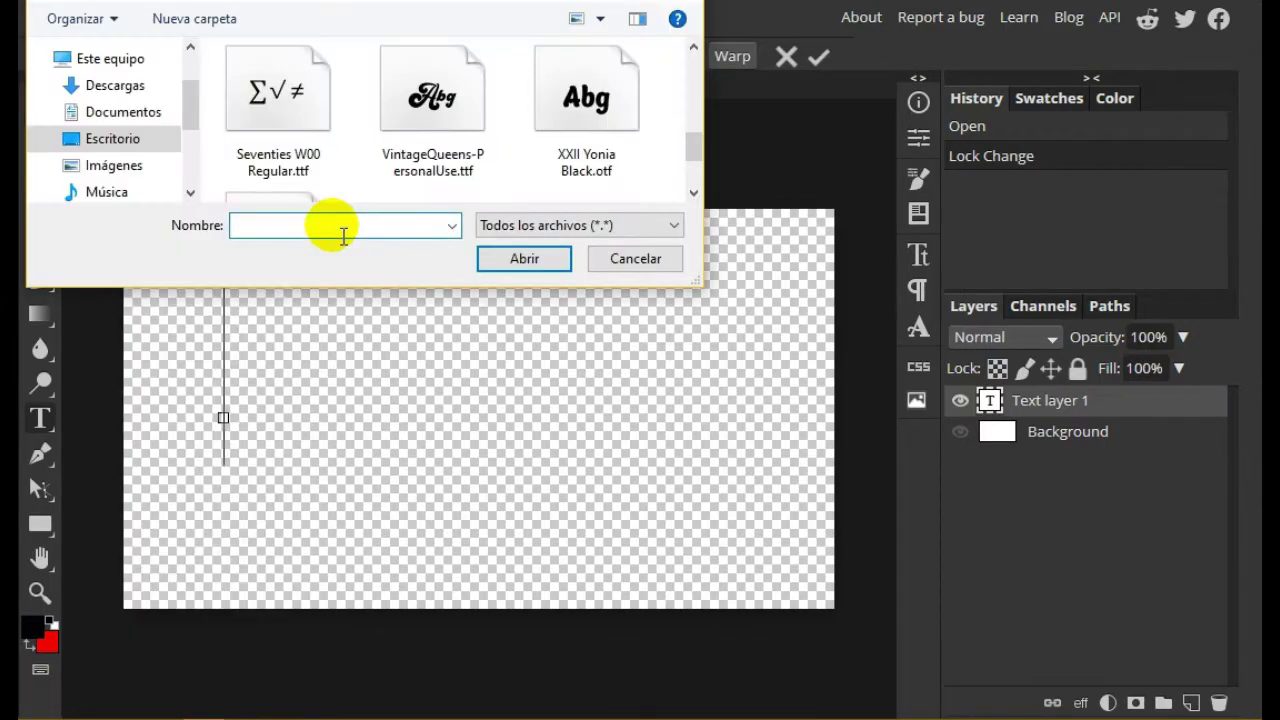
left_click(595, 110)
left_click(524, 259)
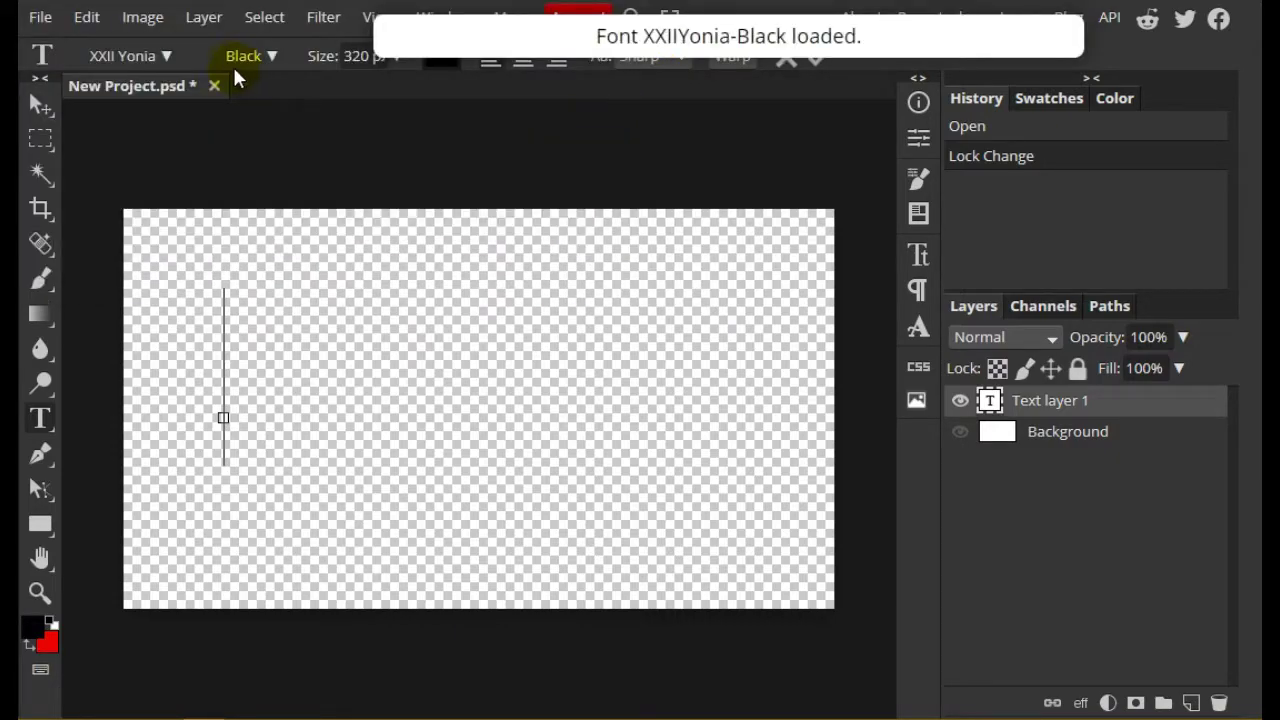
Step: Choose the XXII Yonia font and enter the text "Glossy"
left_click(167, 56)
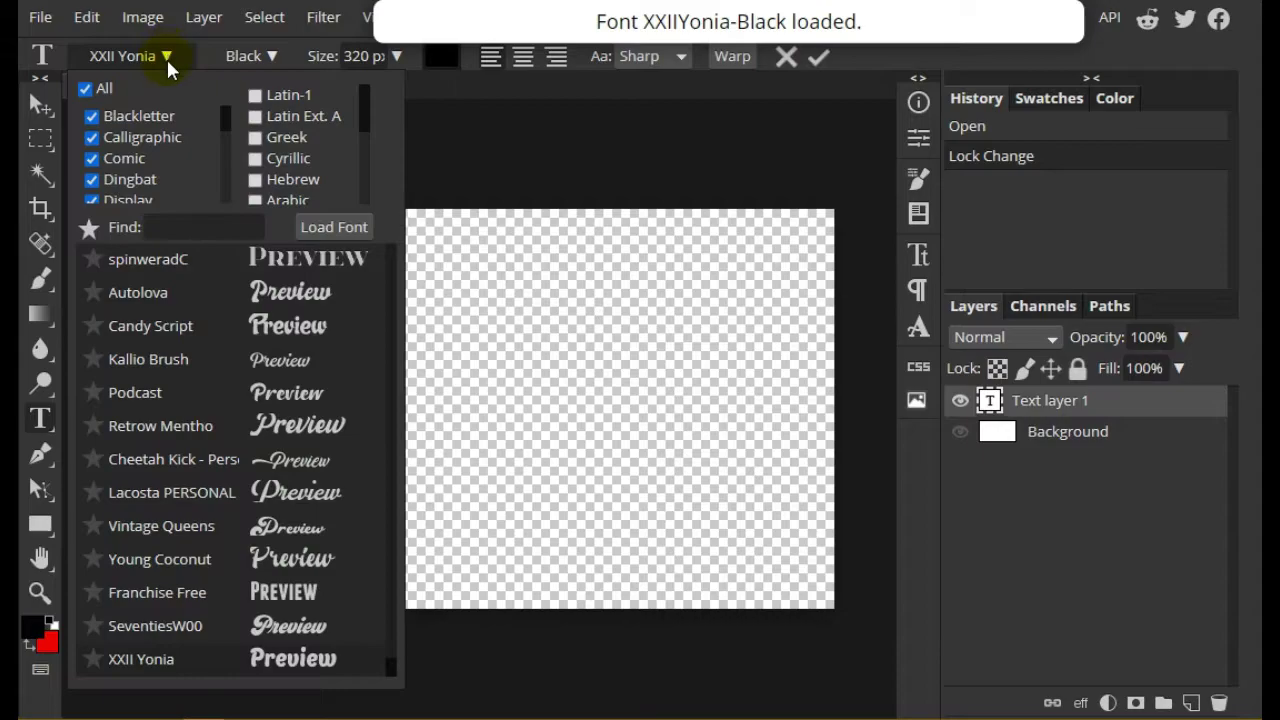
left_click(258, 658)
left_click_drag(331, 383, 360, 402)
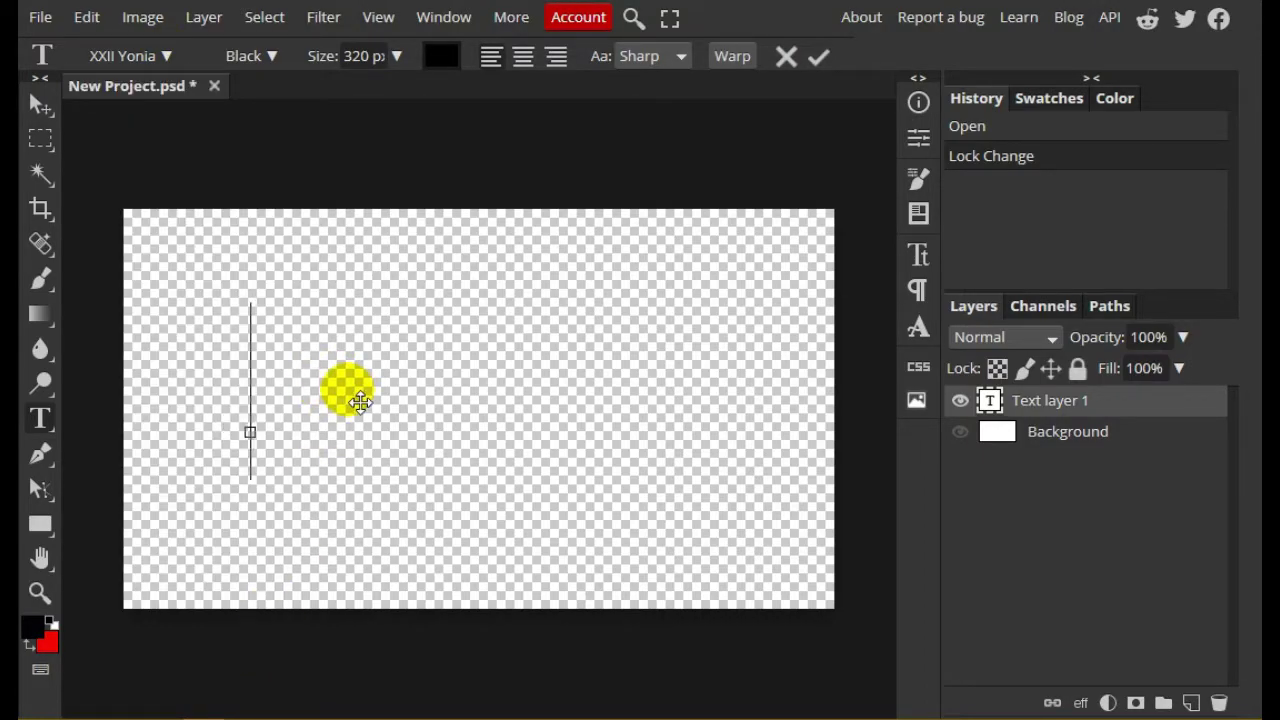
type("Glossy")
Step: Move the "Glossy" text to the centre of the canvas
left_click(42, 102)
left_click_drag(551, 391, 563, 430)
left_click(996, 400)
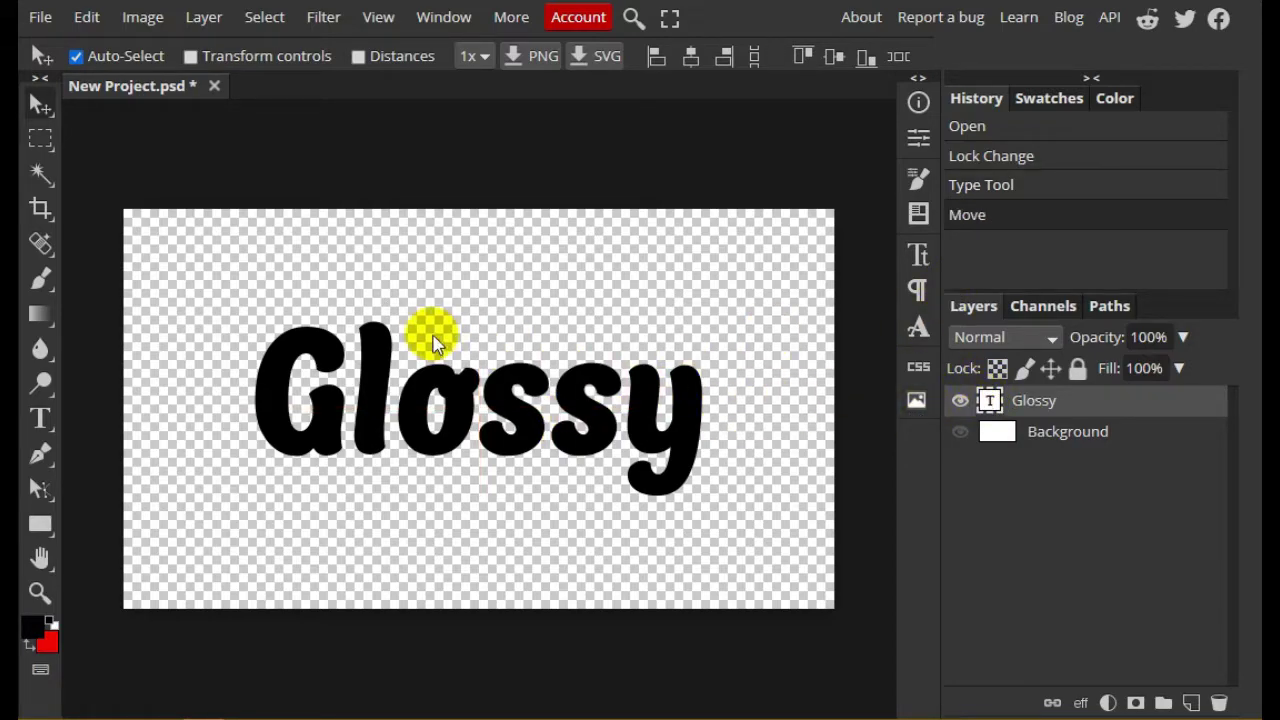
Step: Open the "Glossy" text for editing and show the available glyphs of its font
scroll(434, 338, "right", 3)
scroll(432, 343, "down", 3)
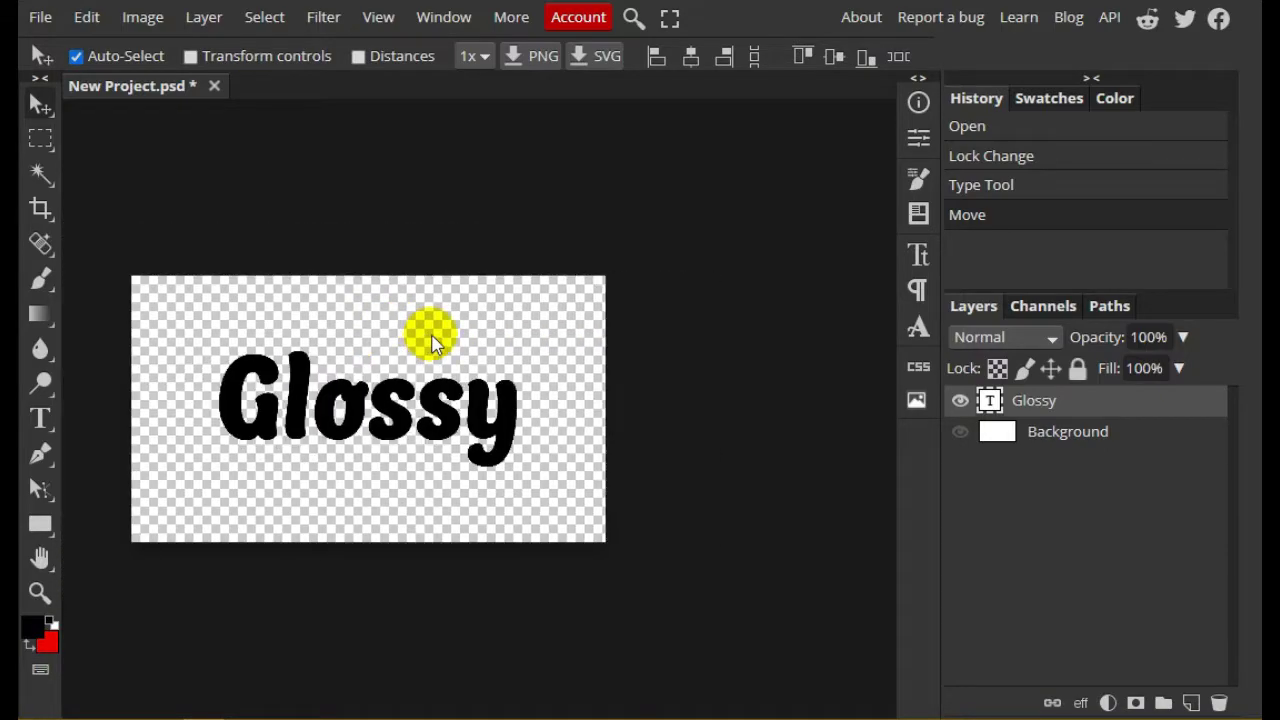
double_click(989, 400)
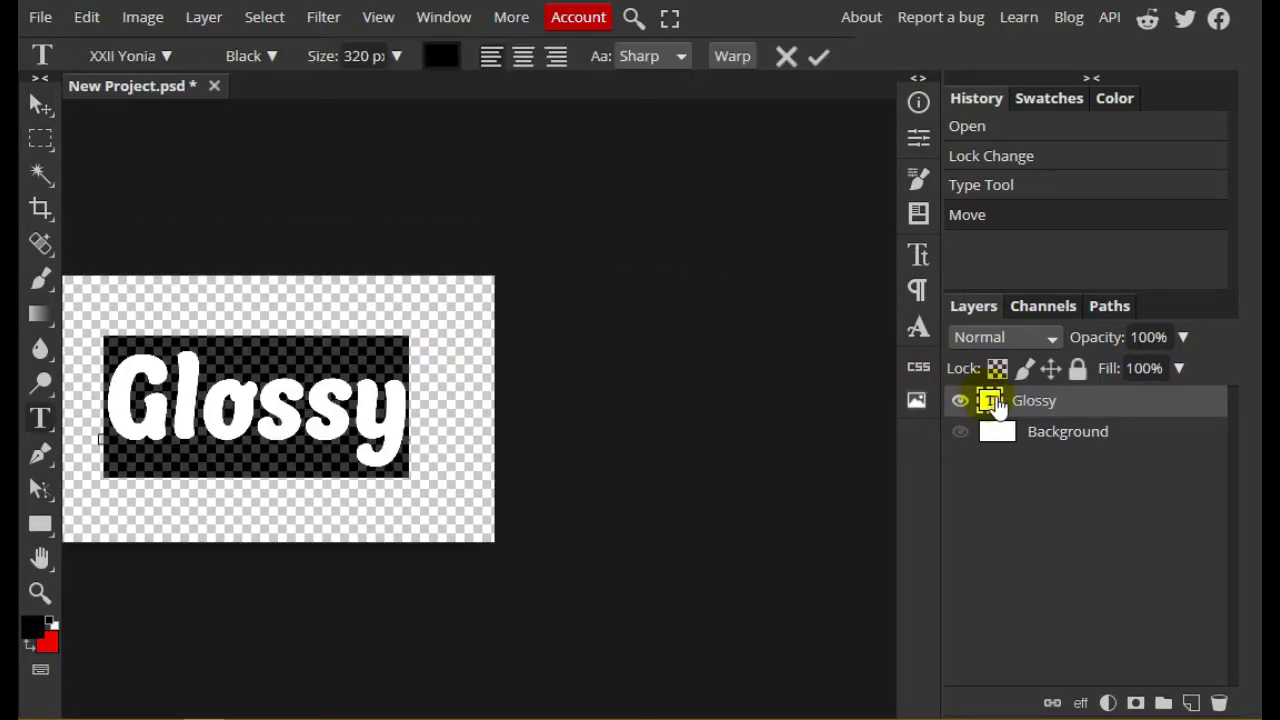
left_click(428, 18)
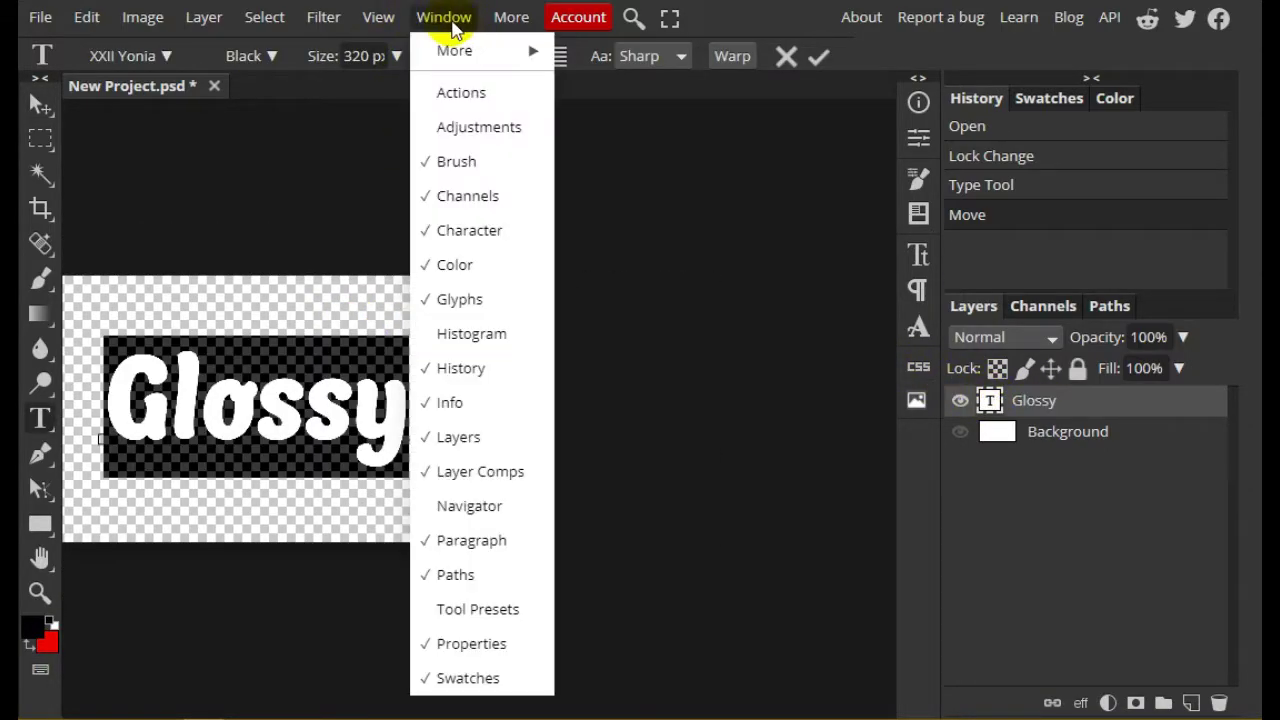
left_click(462, 300)
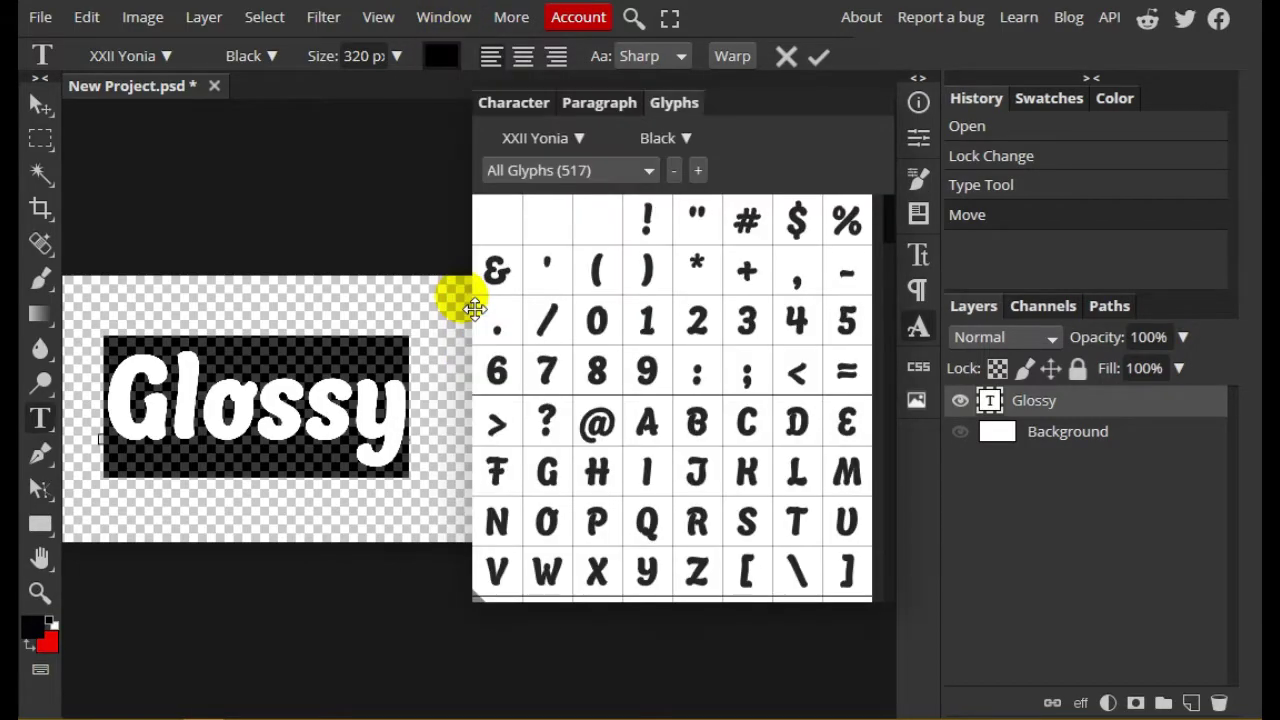
Step: Replace the capital G of "Glossy" with the alternate G glyph that has a swash beneath it
scroll(614, 394, "down", 5)
left_click(372, 440)
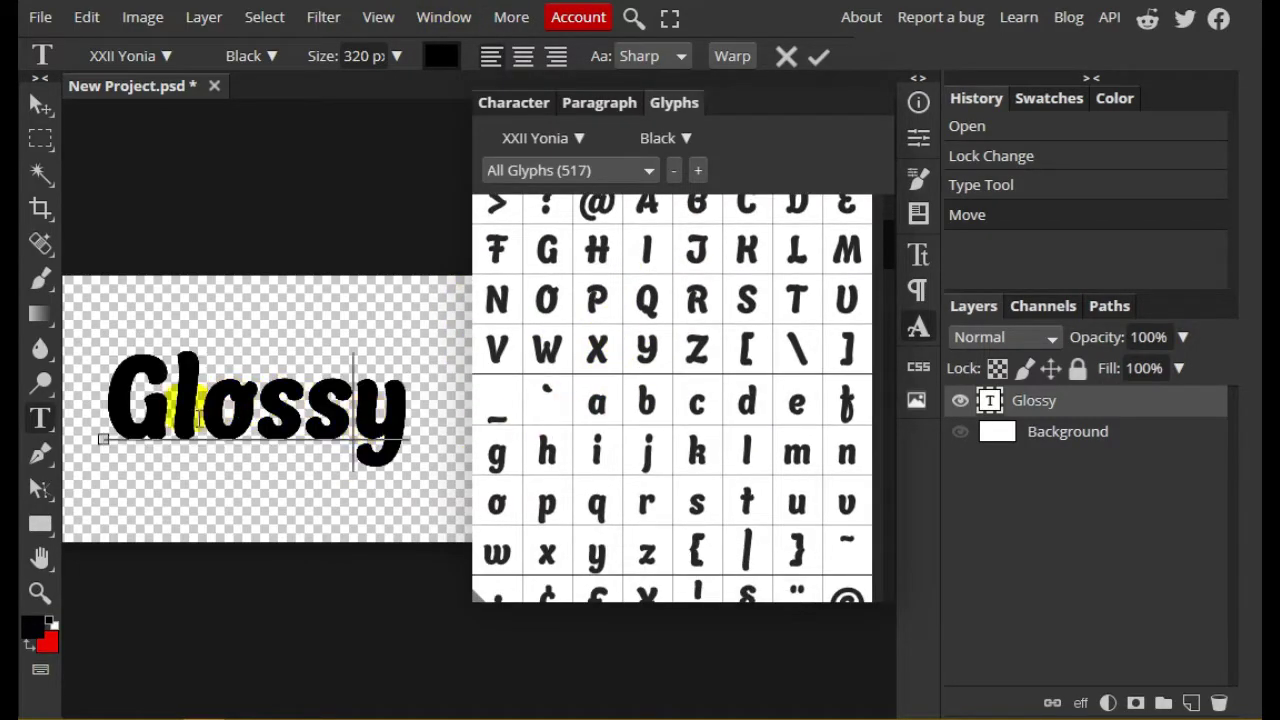
left_click_drag(103, 410, 172, 410)
scroll(665, 395, "down", 5)
scroll(665, 395, "down", 10)
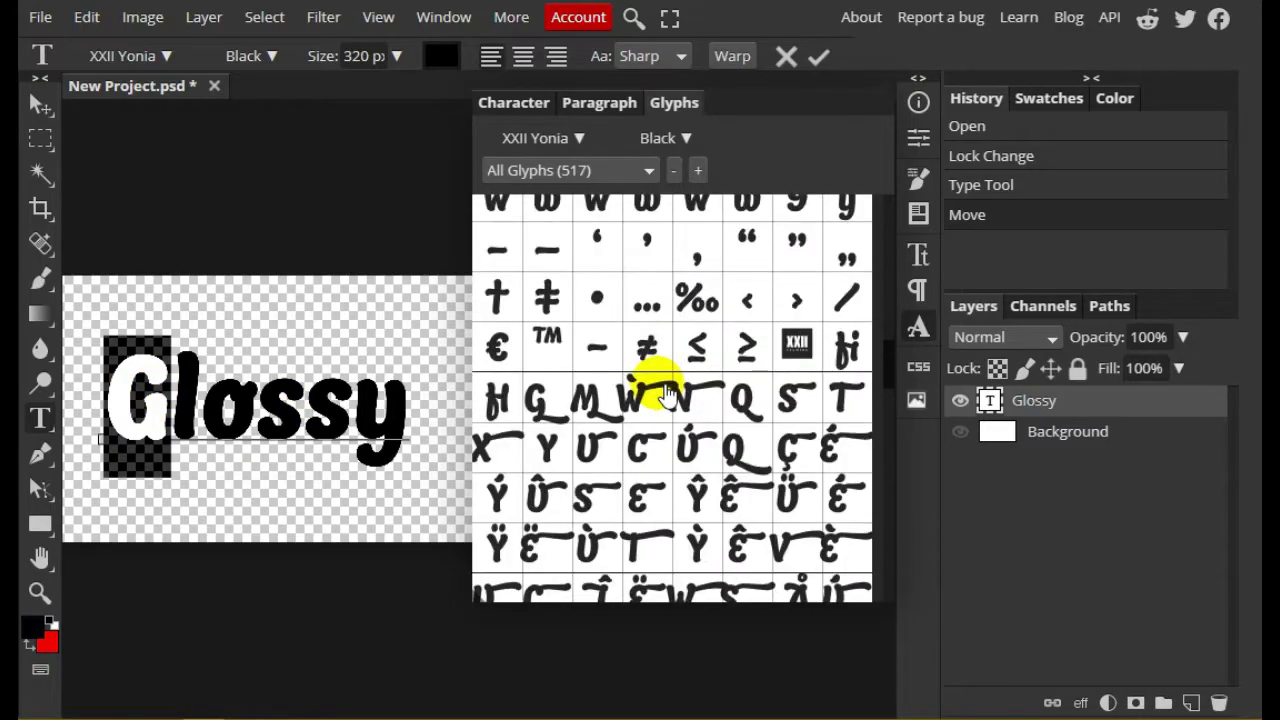
scroll(665, 395, "down", 10)
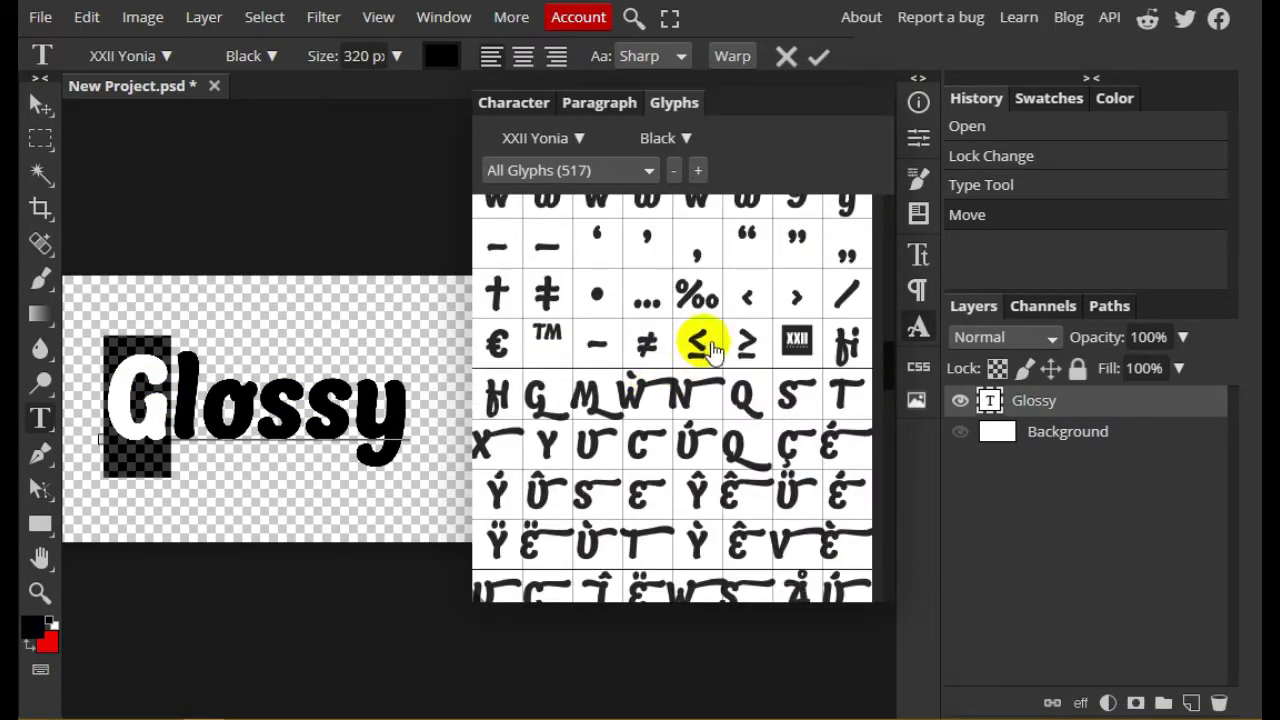
left_click(532, 400)
Step: Try replacing the final y with an alternate glyph that has a short tail sweeping back under the word
left_click_drag(342, 402, 423, 391)
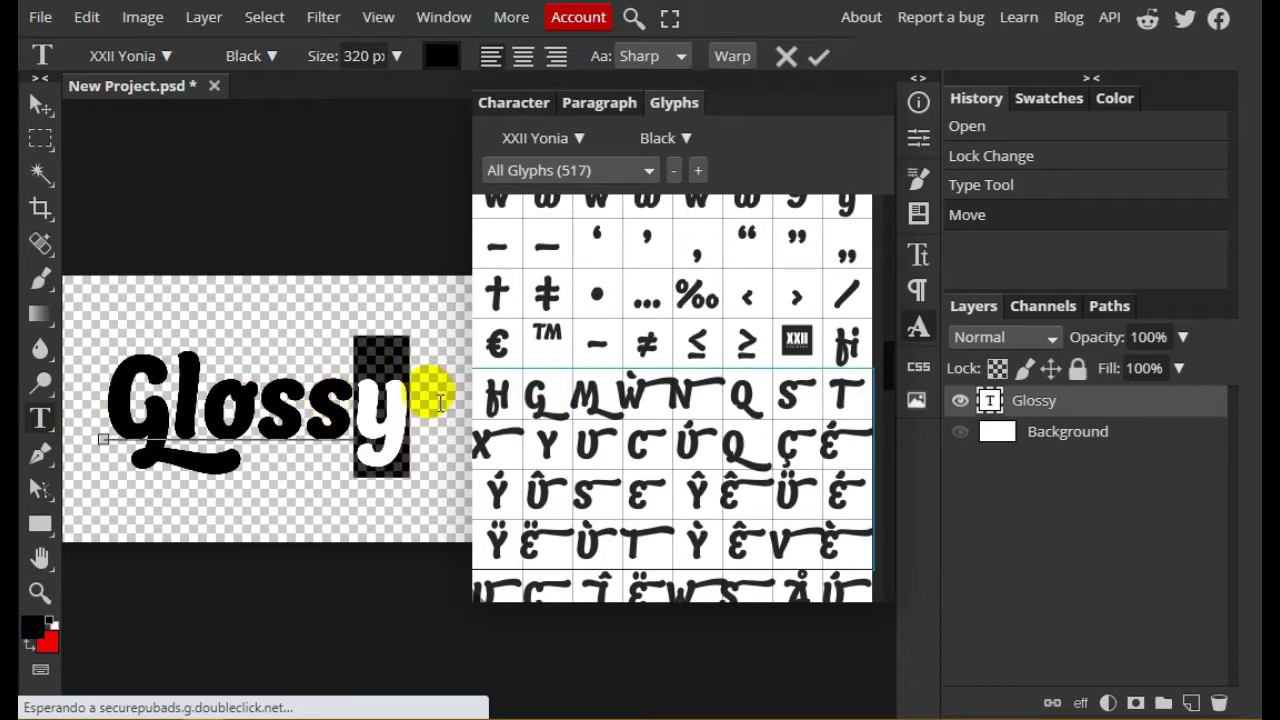
scroll(634, 406, "down", 6)
scroll(645, 415, "down", 5)
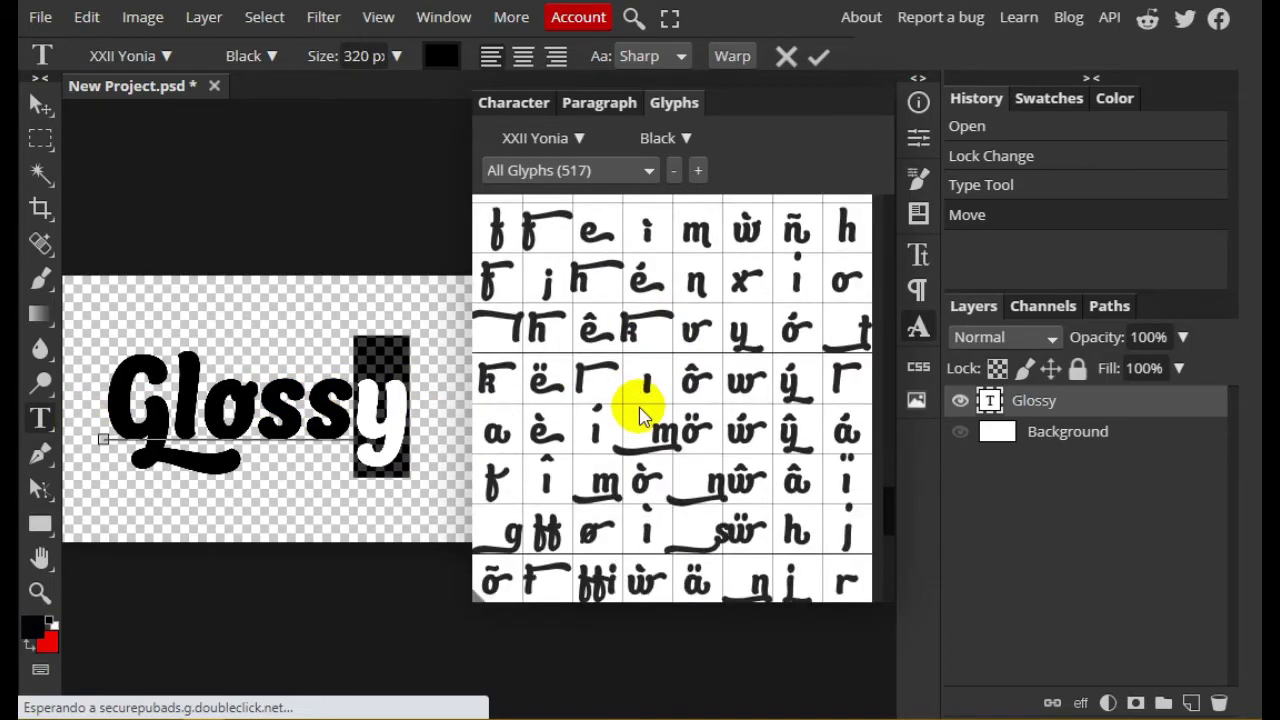
scroll(643, 413, "down", 5)
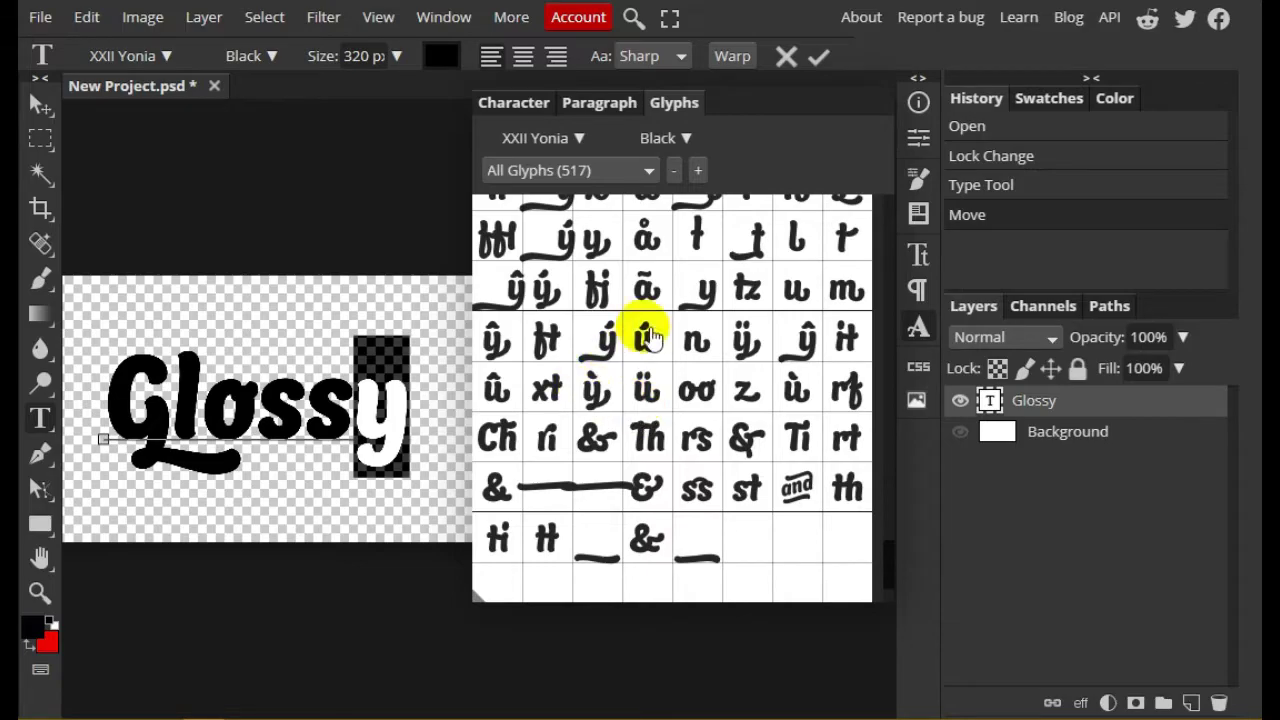
left_click(698, 293)
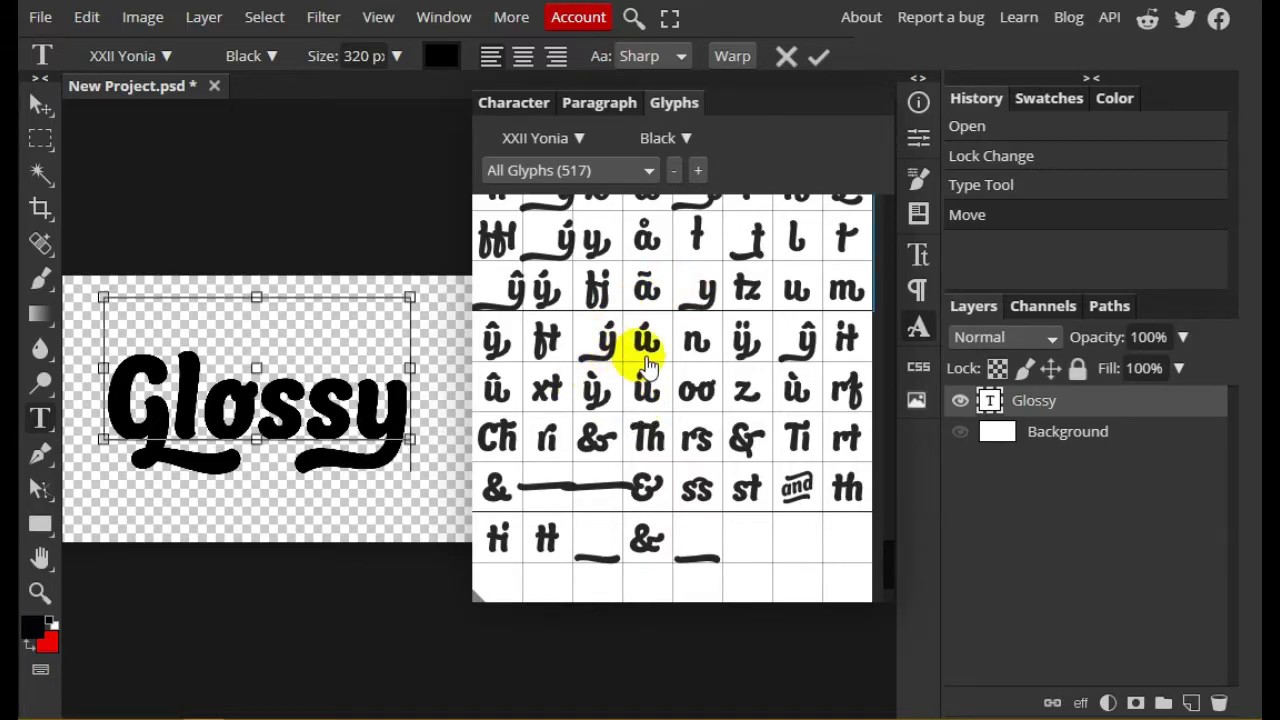
Step: Replace the final y with the alternate glyph whose longer tail sweeps back under the word, and close the glyph list
scroll(643, 363, "up", 2)
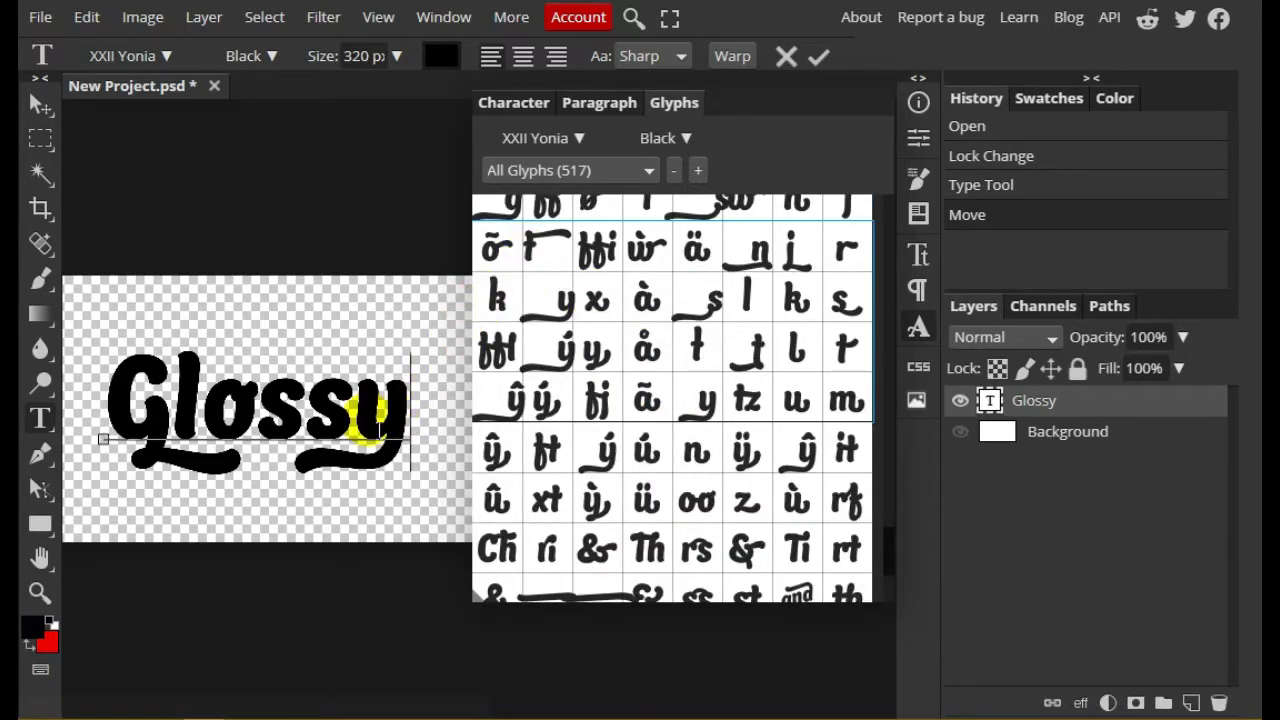
left_click_drag(357, 414, 400, 400)
left_click(563, 316)
left_click(355, 338)
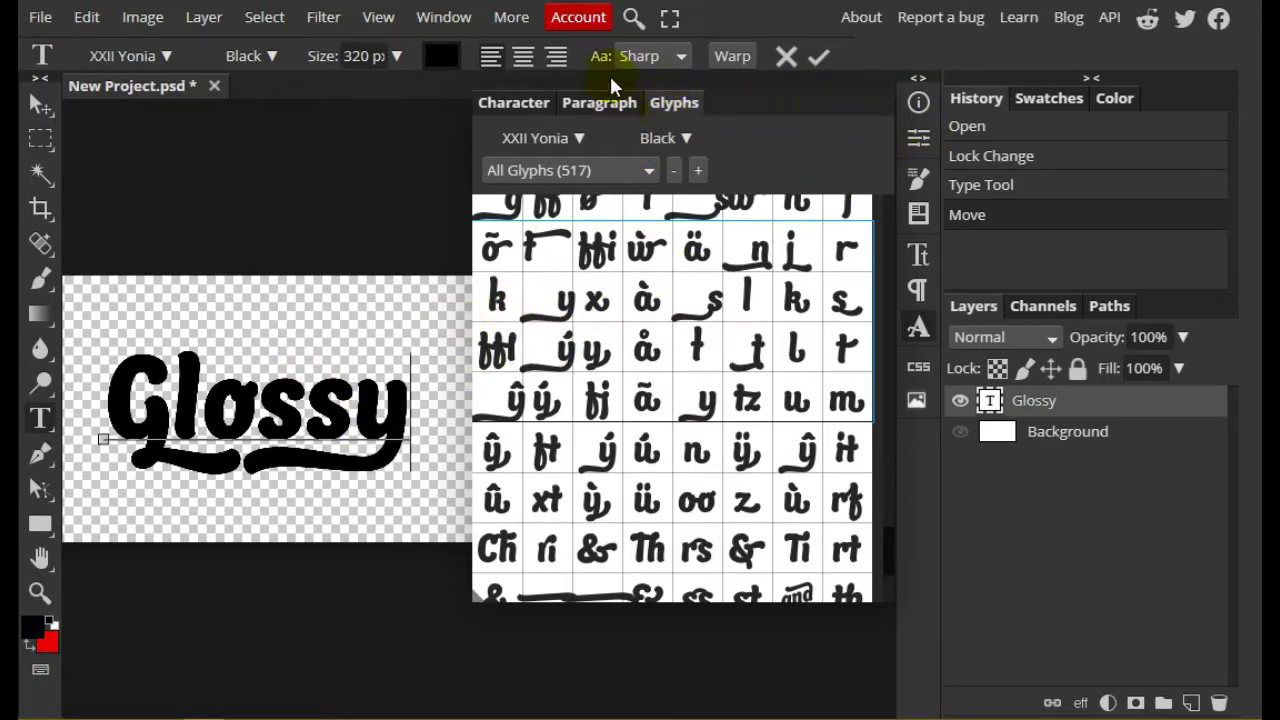
left_click(918, 101)
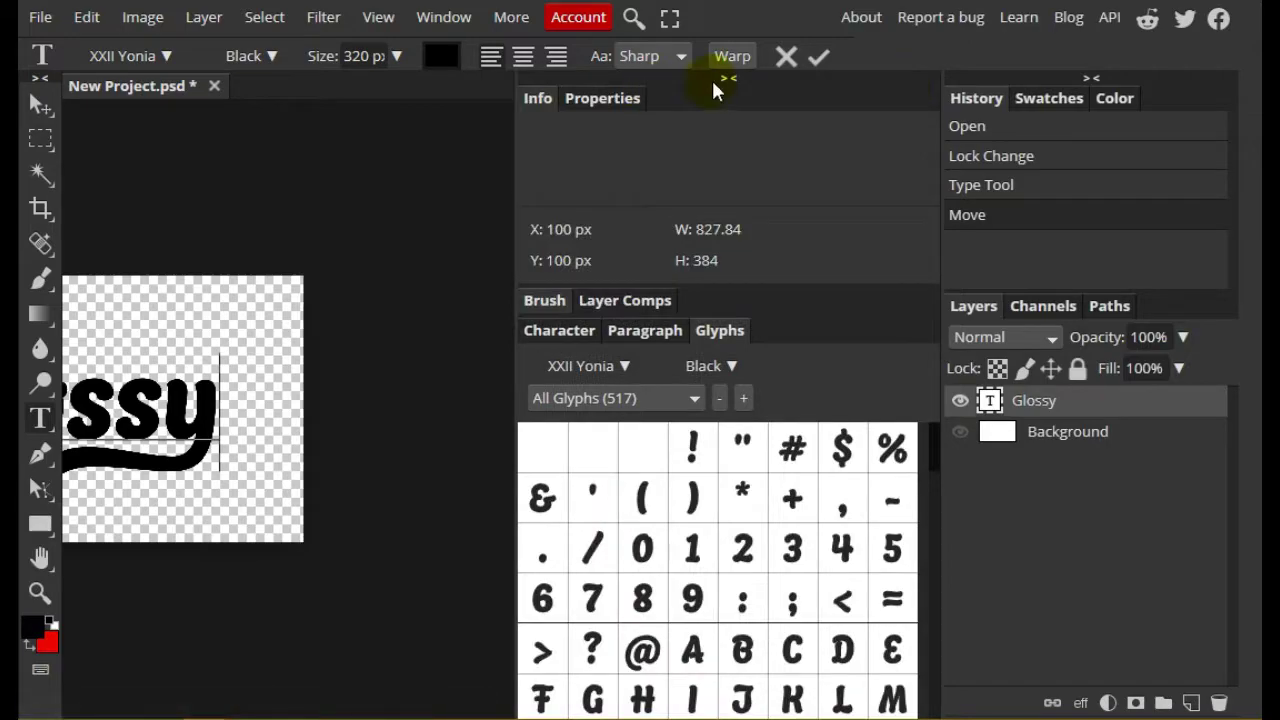
left_click(726, 79)
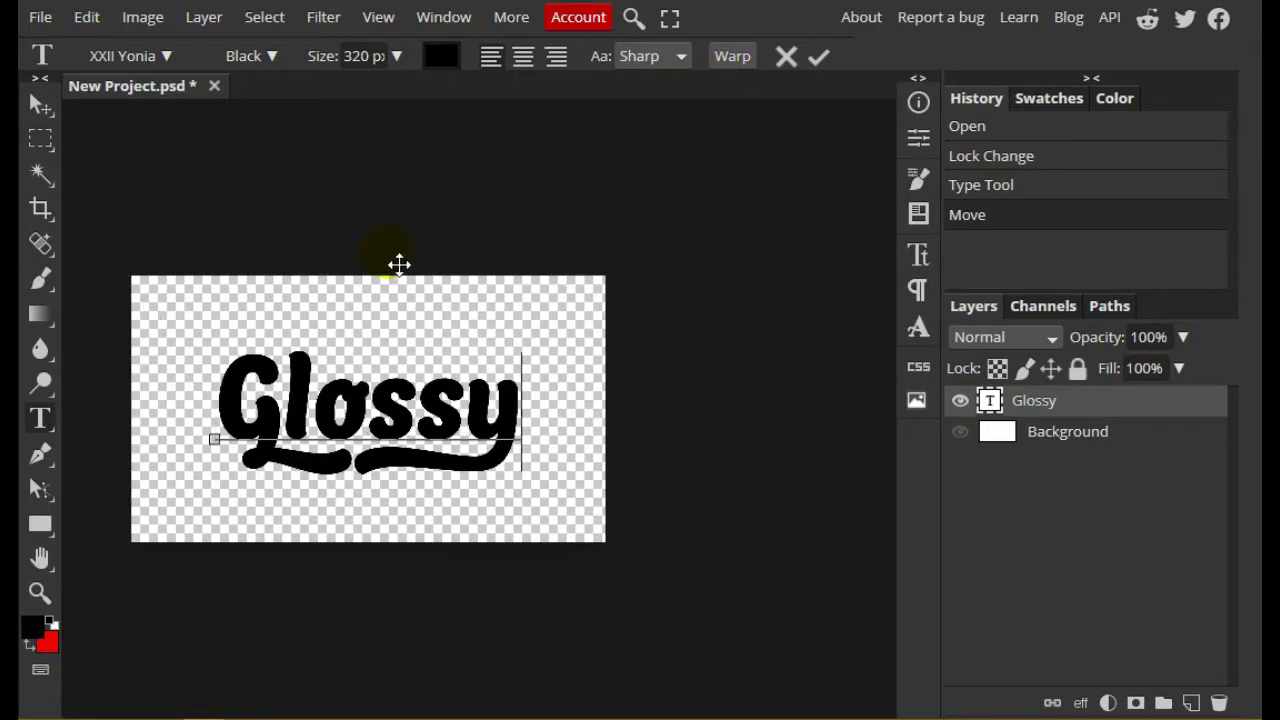
Step: Finish the text edit and recentre the swashed word on the canvas
left_click(38, 106)
left_click(232, 293)
left_click(986, 404)
mouse_move(501, 412)
left_mouse_down()
mouse_move(523, 398)
mouse_move(502, 411)
left_mouse_up()
scroll(502, 410, "up", 1)
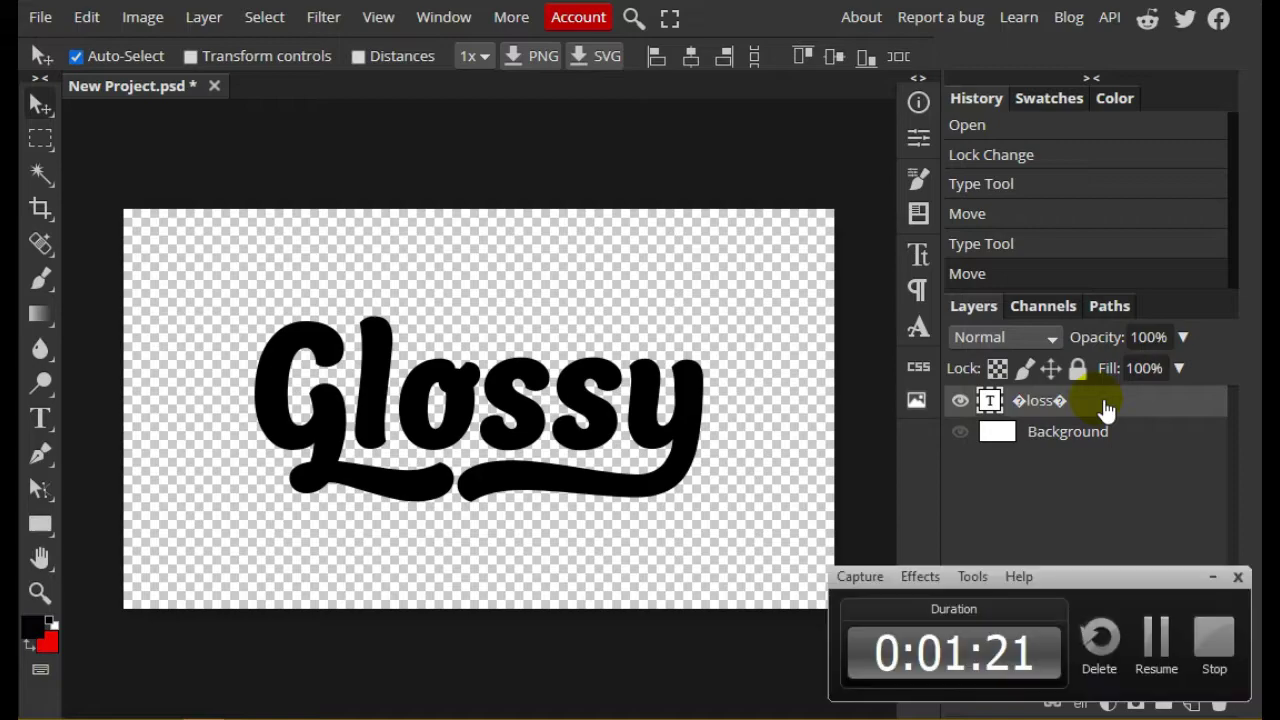
Step: Set the text size to 350 px and recentre the enlarged word on the canvas
double_click(988, 399)
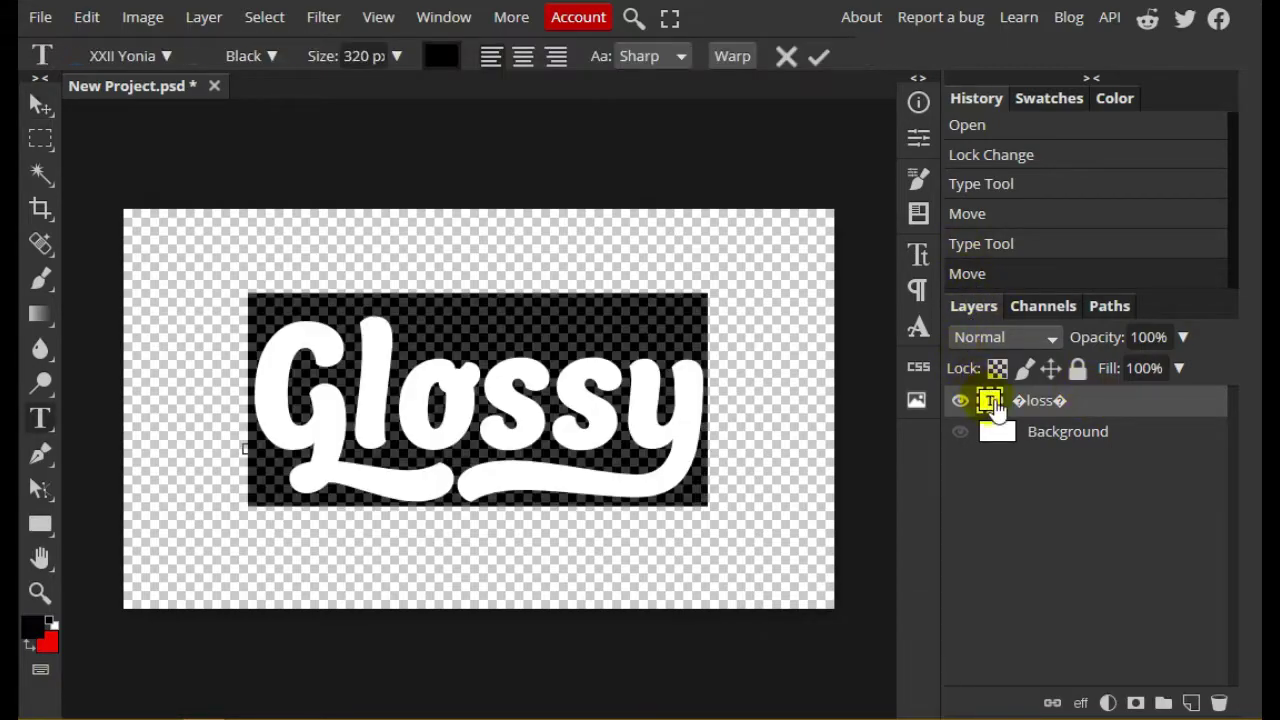
double_click(350, 56)
type("350")
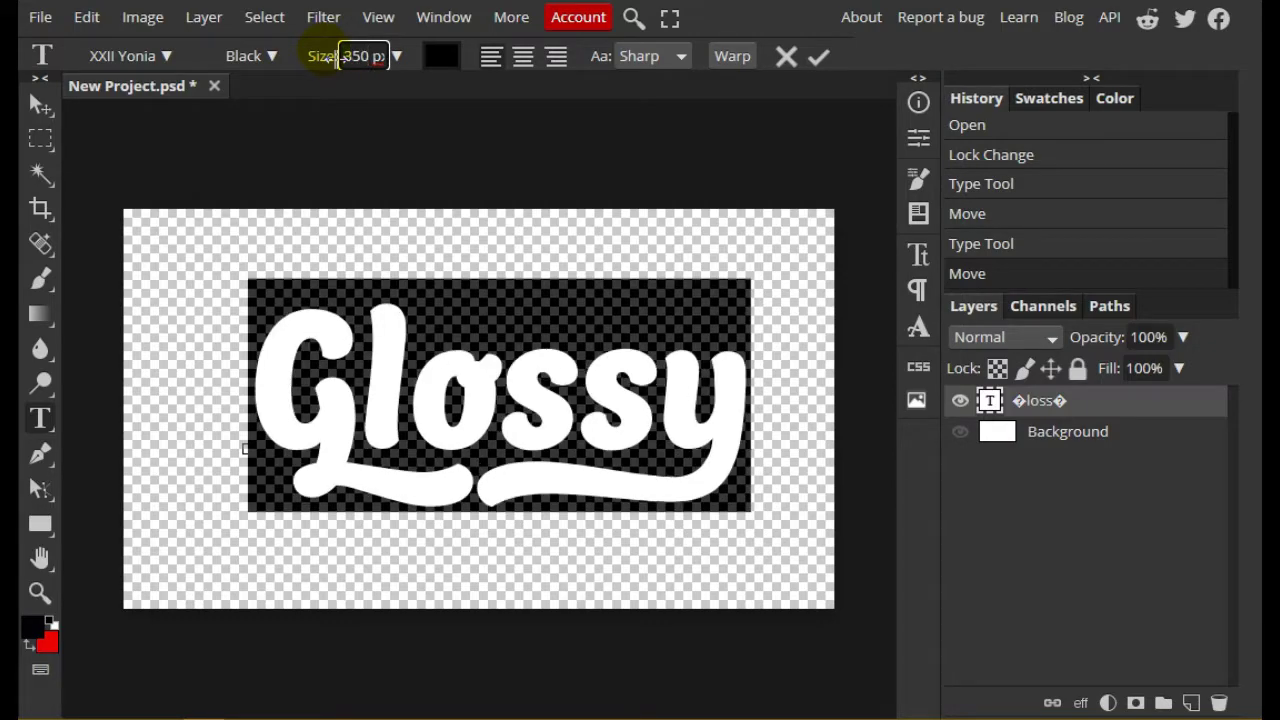
left_click(40, 104)
left_click_drag(575, 398, 552, 410)
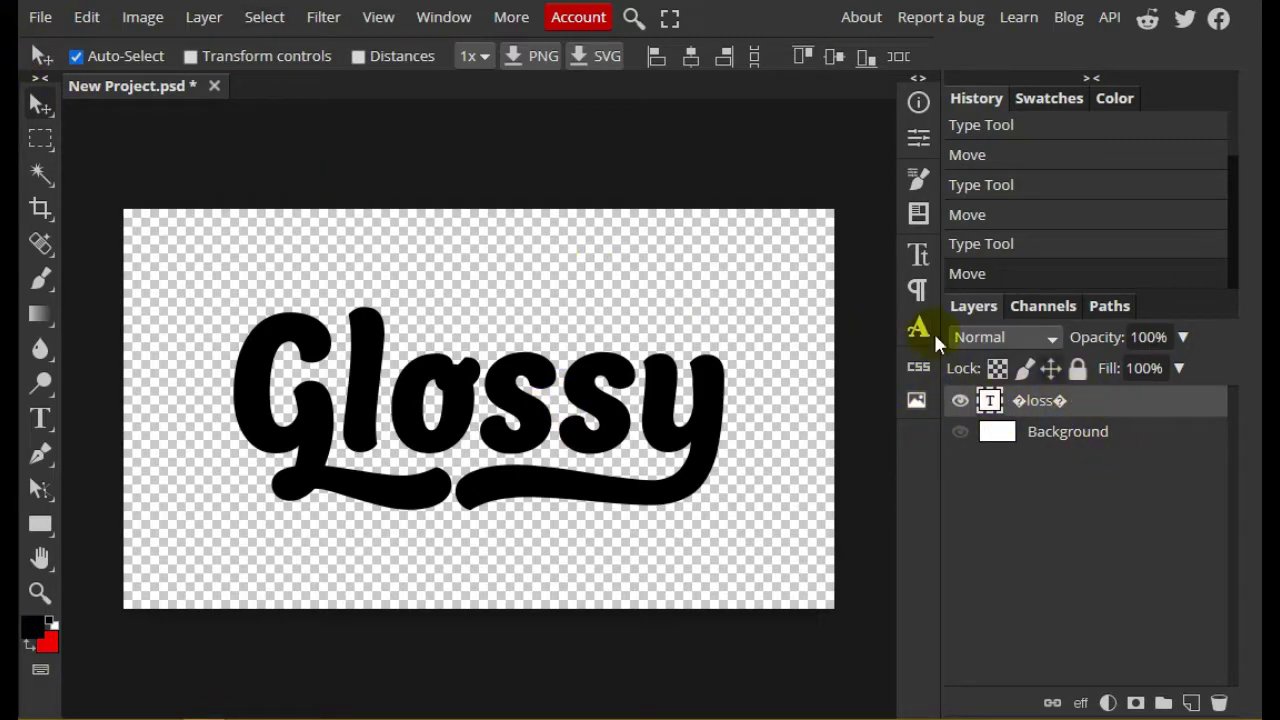
Step: Duplicate the text layer and rename the copy as 1
left_click(205, 20)
left_click(258, 86)
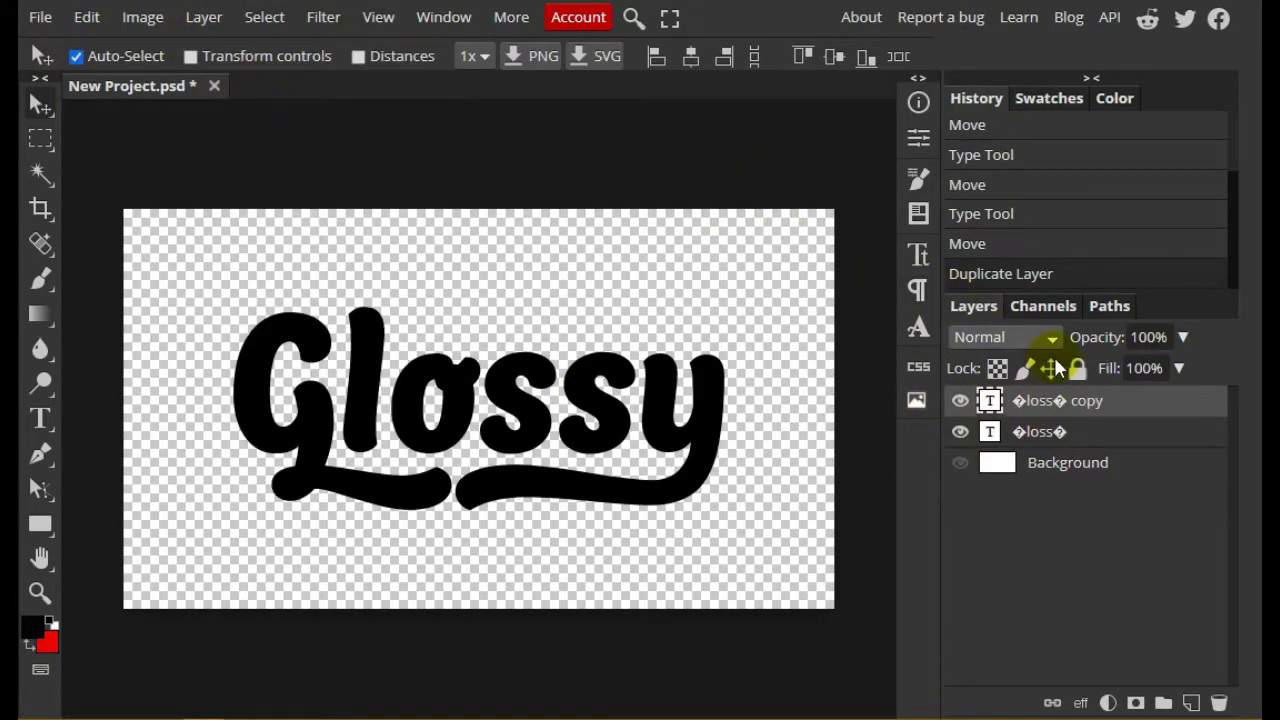
double_click(1060, 402)
key("BackSpace")
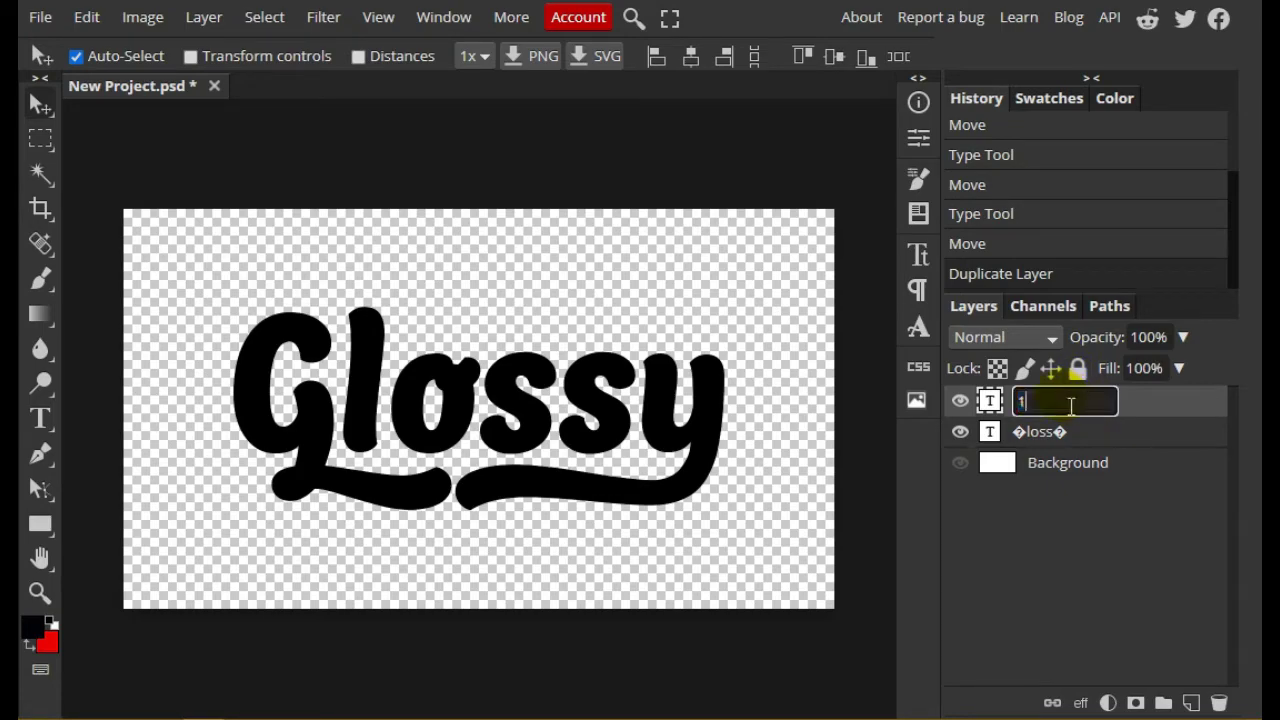
key("Return")
Step: Rename the original text layer as 2
double_click(1052, 432)
type("2")
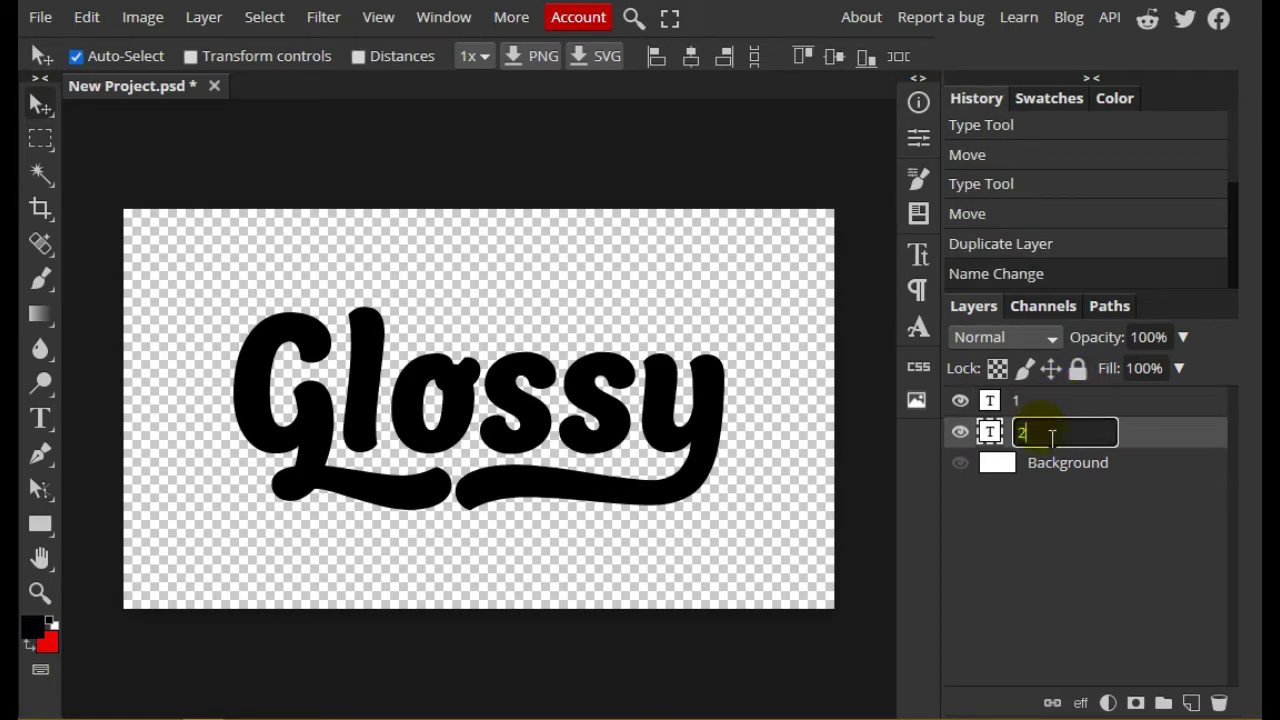
key("Return")
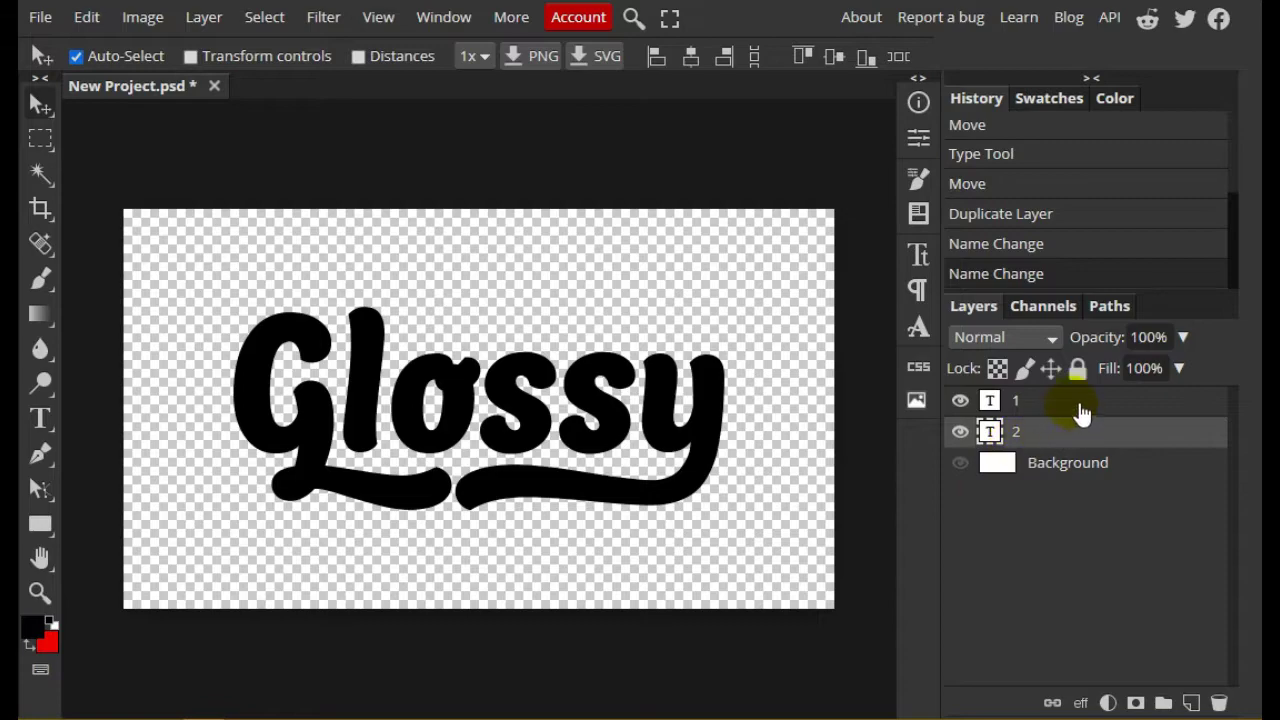
Step: Set the fill opacity of text layer 1 to 0%
left_click(1020, 405)
left_click(1179, 368)
left_click_drag(1186, 400, 1072, 412)
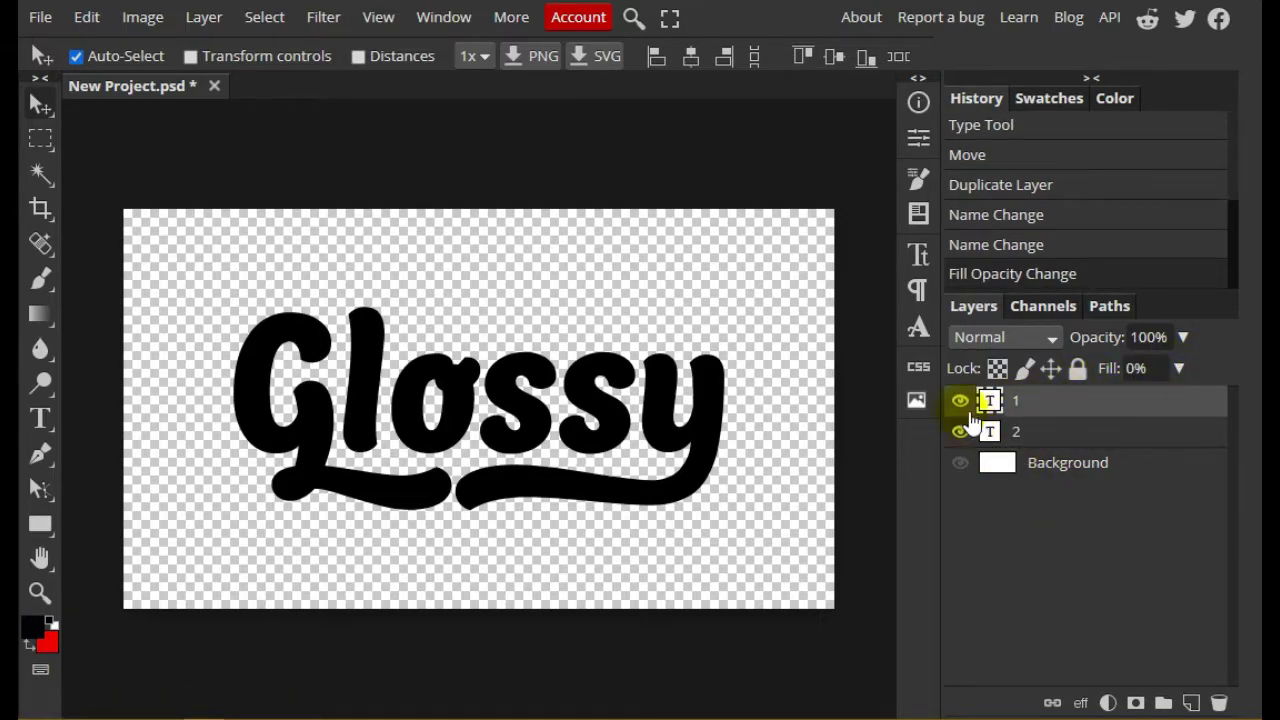
Step: Hide text layer 1, select text layer 2 and open its blending options beside the artwork
left_click(1080, 430)
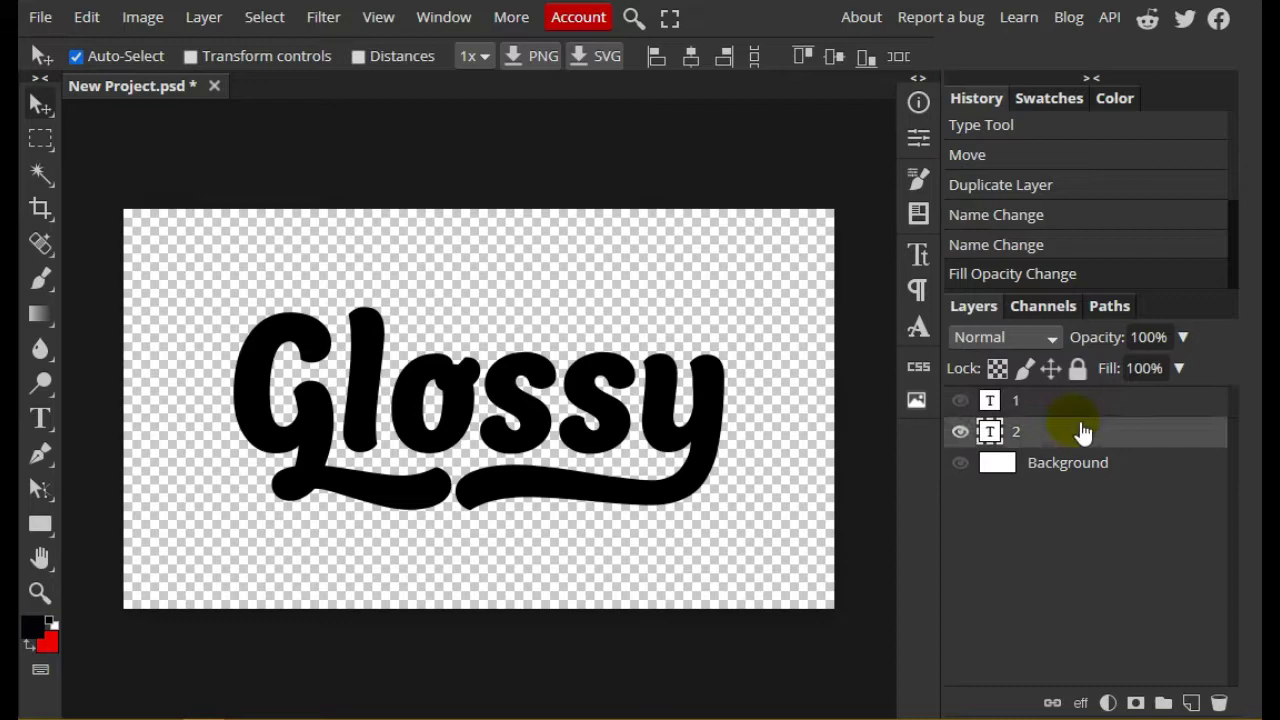
left_click(40, 592)
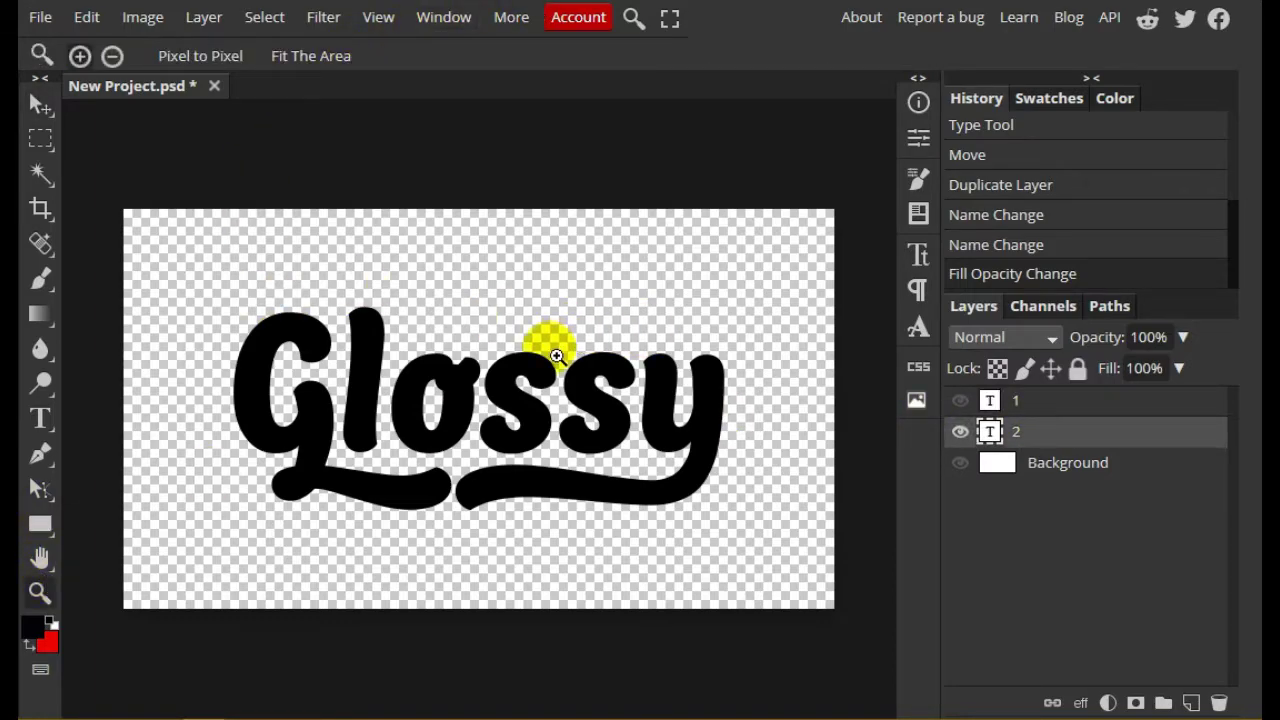
scroll(553, 360, "right", 2)
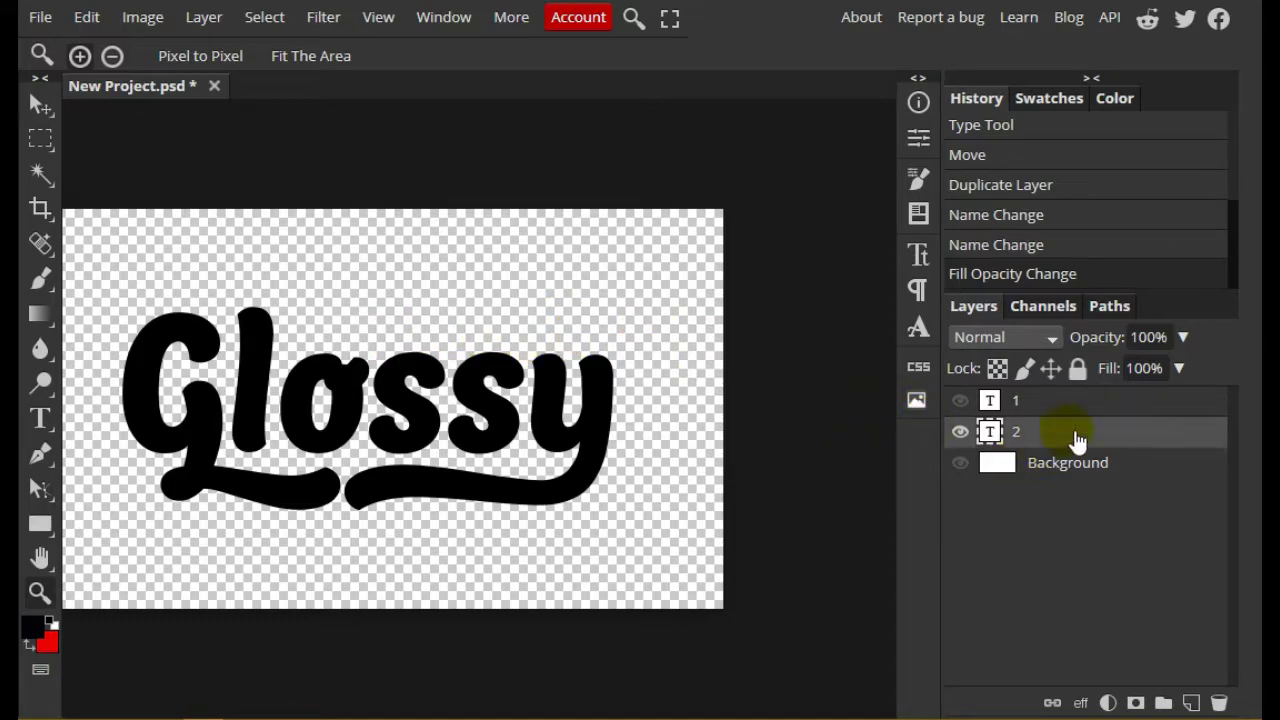
left_click(203, 17)
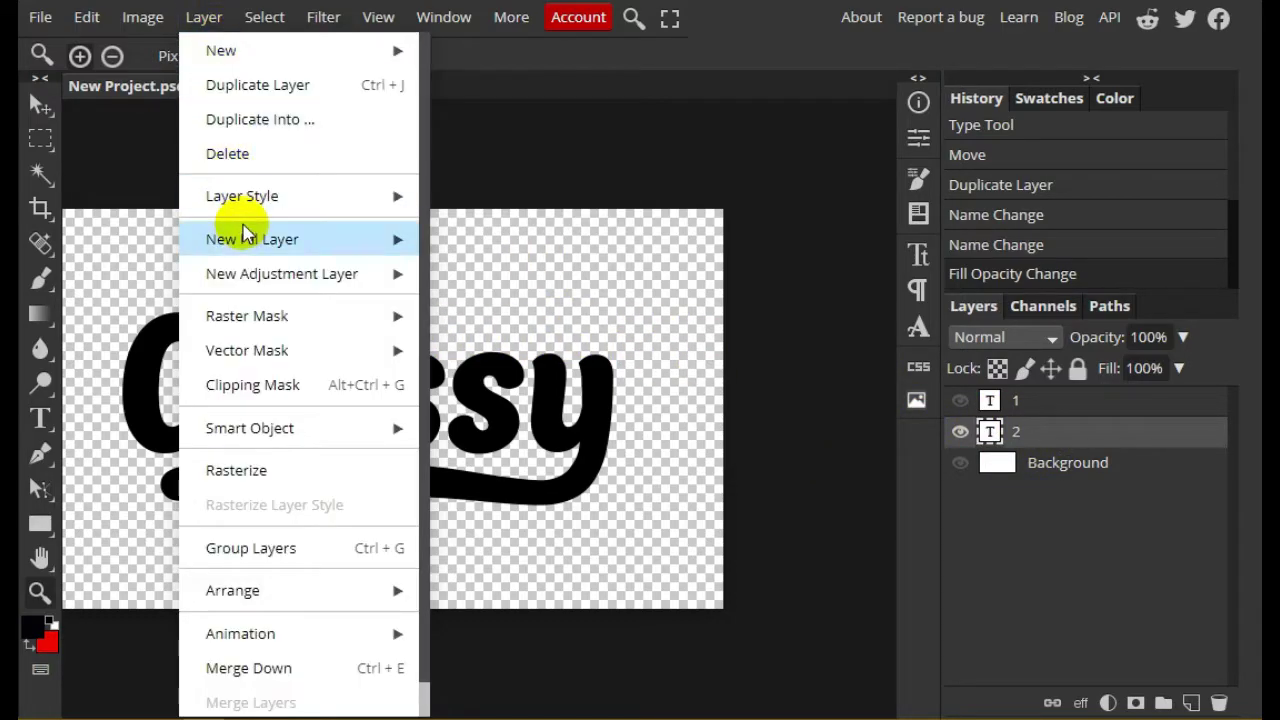
mouse_move(278, 314)
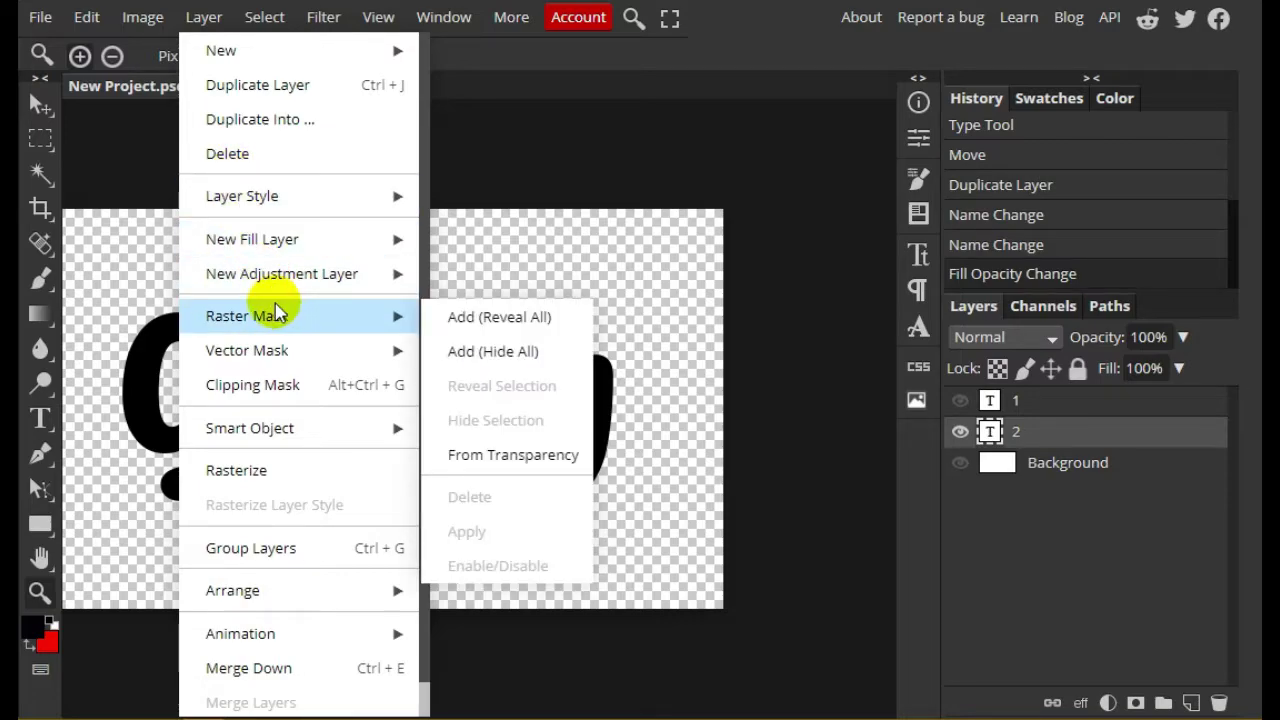
mouse_move(285, 200)
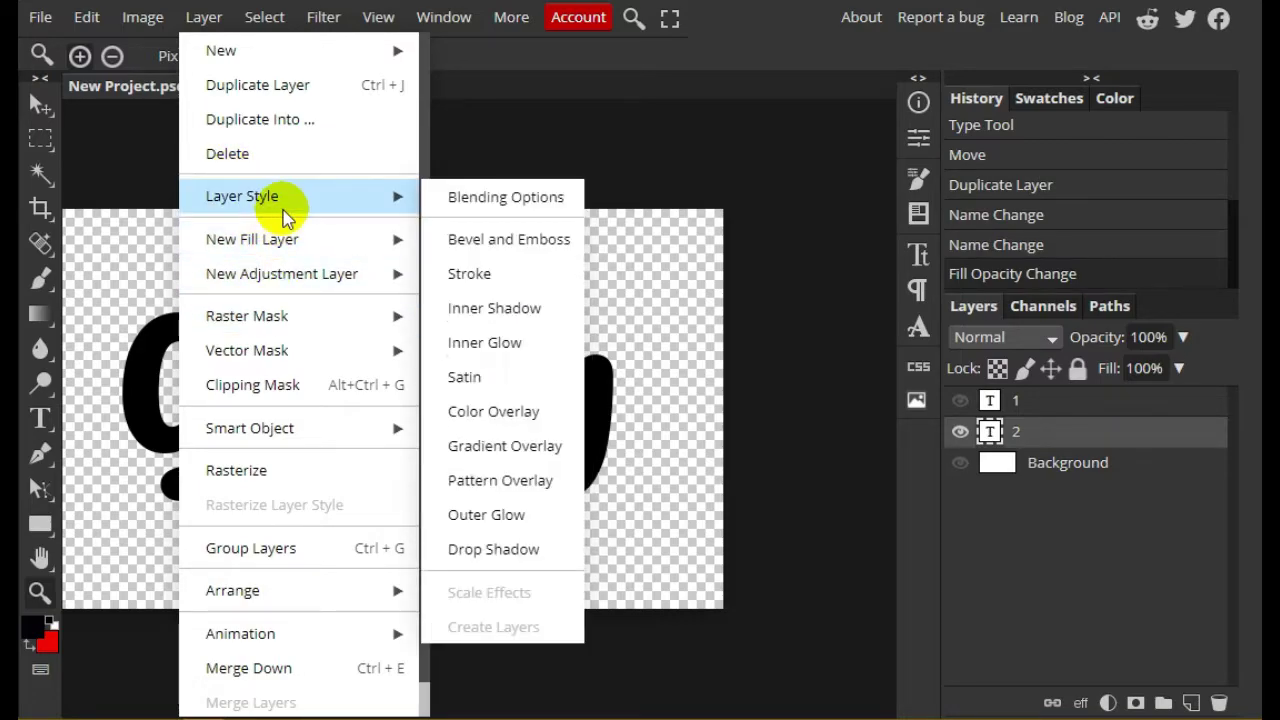
left_click(458, 204)
left_click_drag(594, 203, 917, 104)
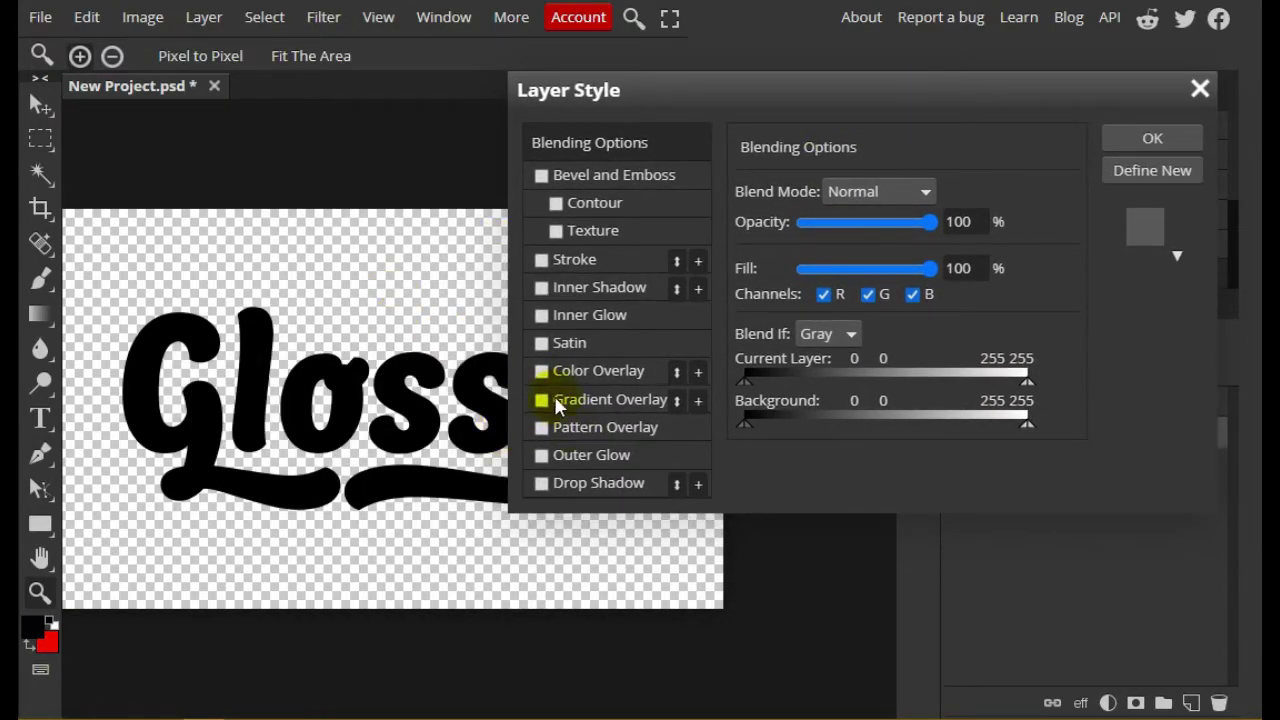
Step: Add a Color Overlay to text layer 2 in pink ff005f at 100% opacity
left_click(541, 371)
left_click(594, 370)
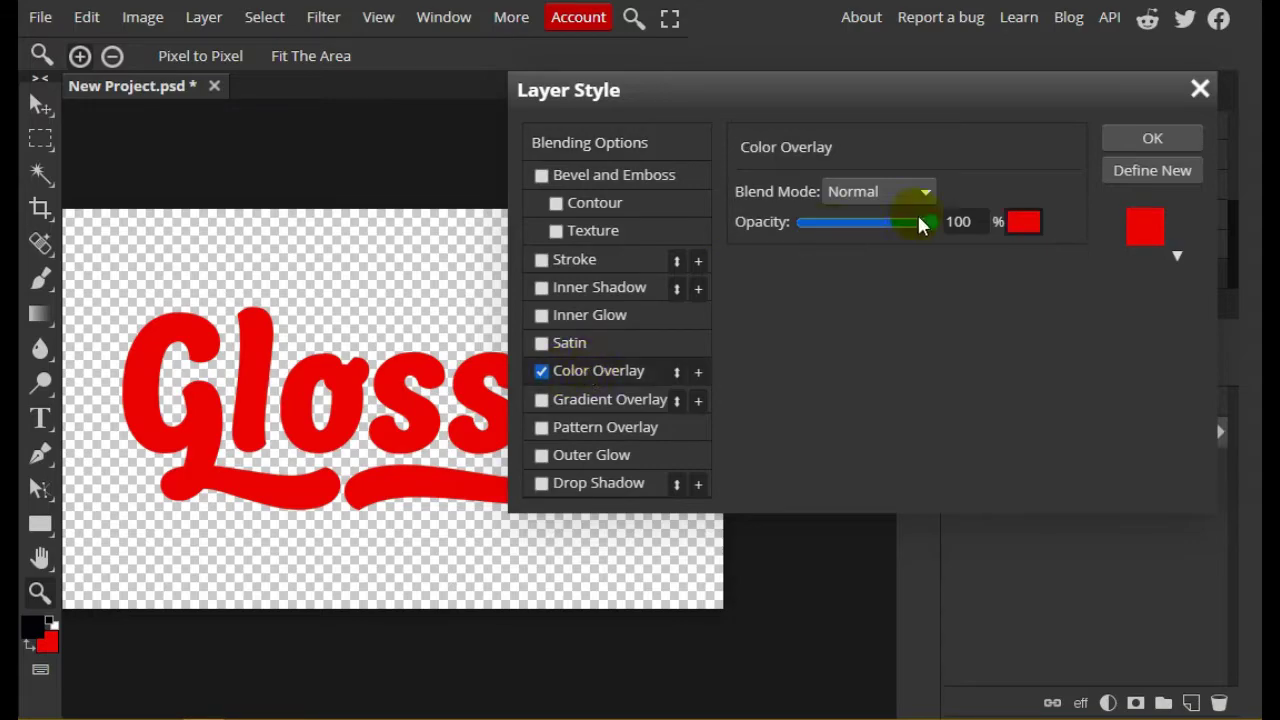
left_click(1035, 225)
left_click_drag(614, 186, 910, 100)
left_click_drag(772, 146, 786, 118)
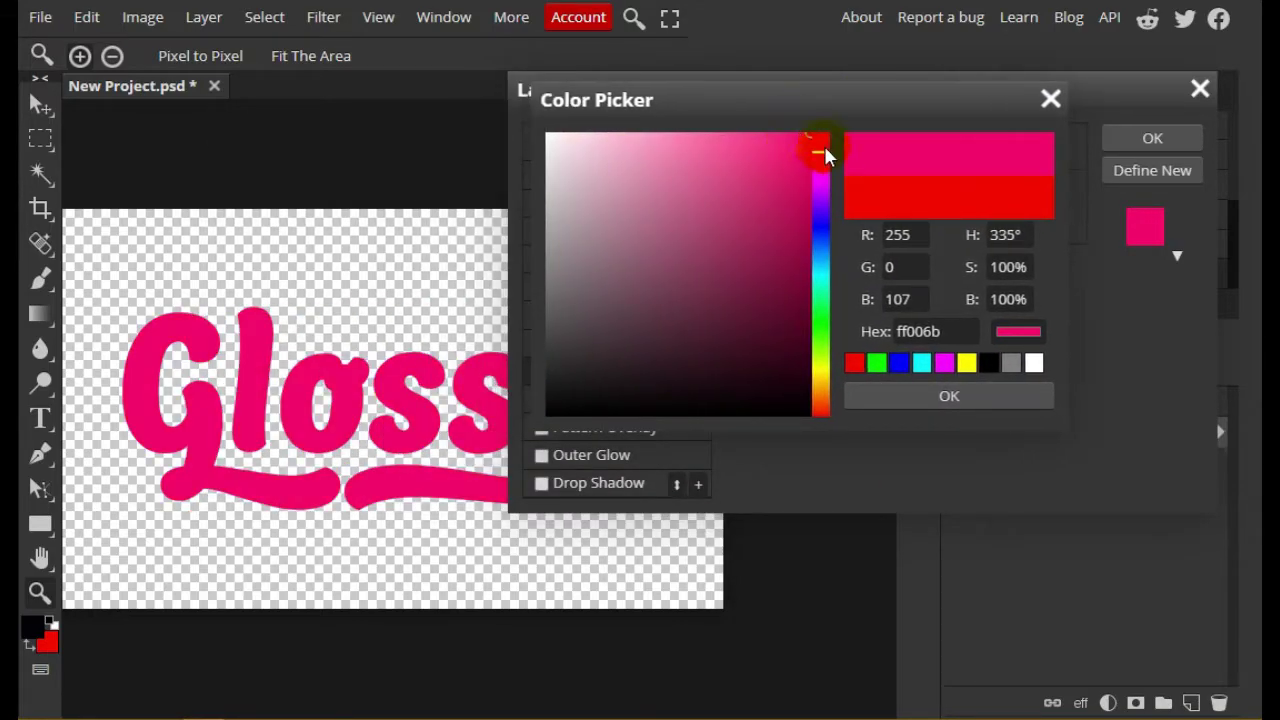
left_click(822, 152)
double_click(940, 331)
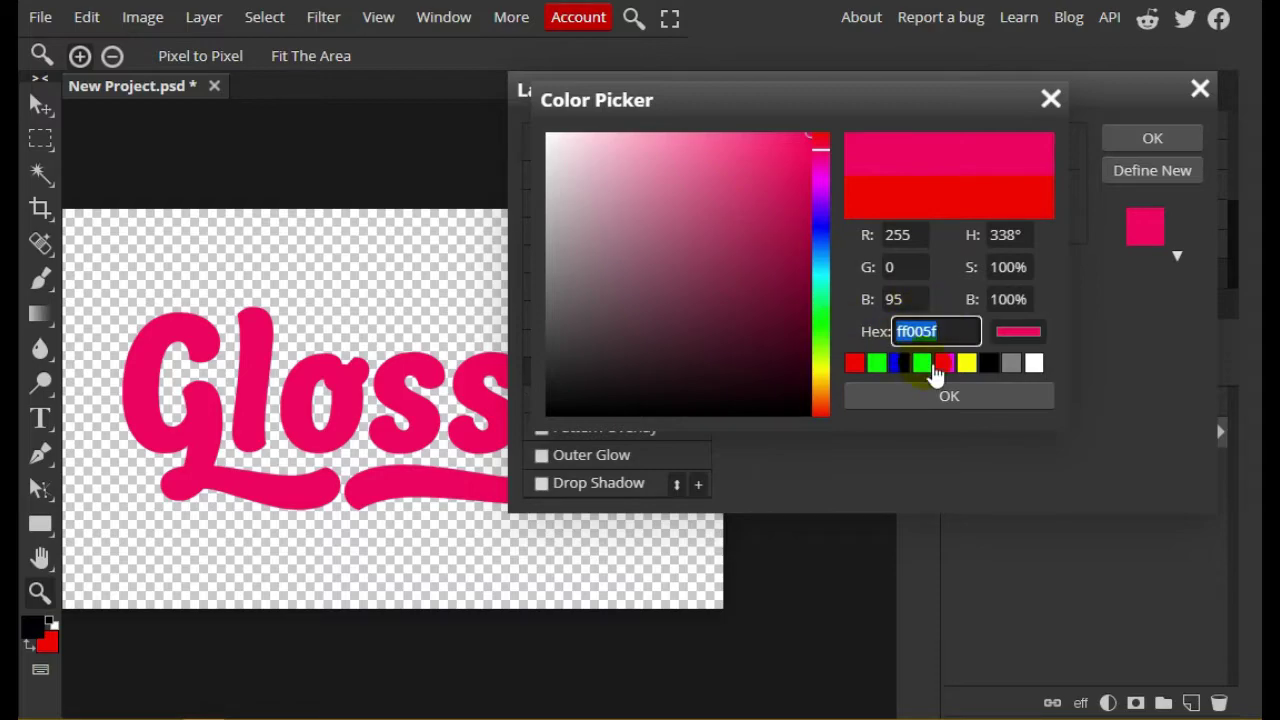
left_click(930, 395)
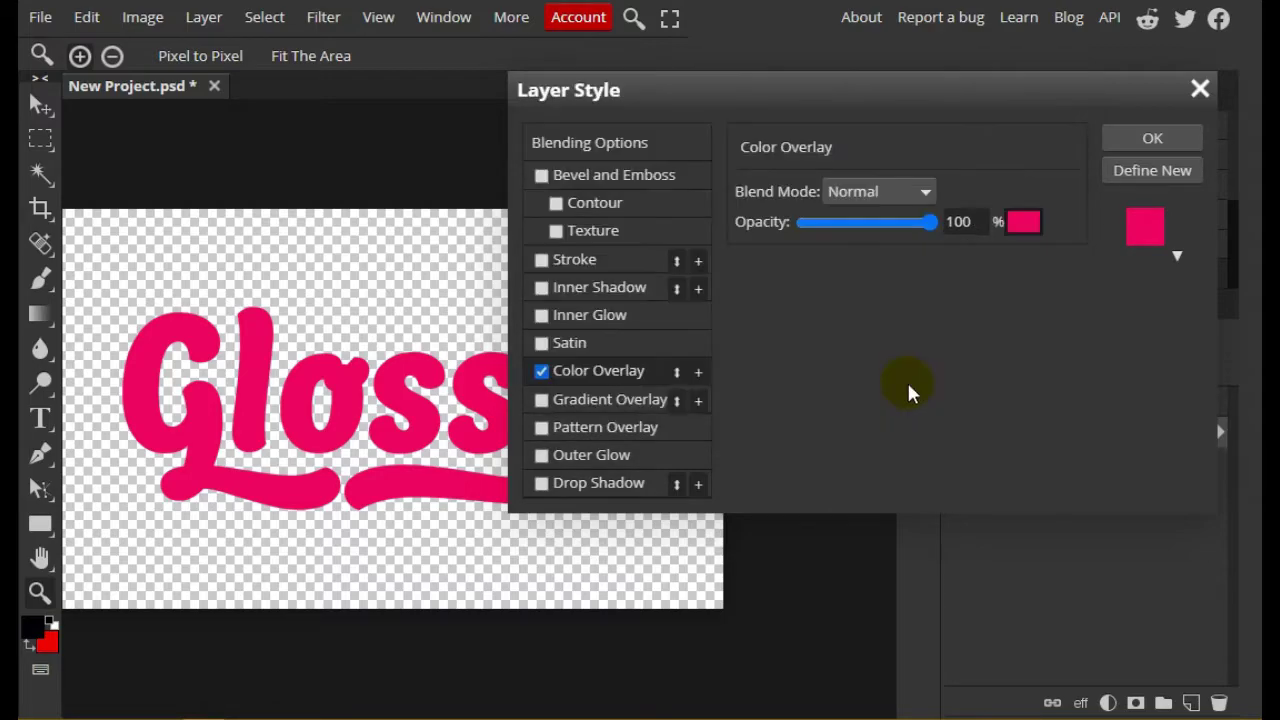
Step: Enable Bevel and Emboss with a smooth Inner Bevel, 100% depth and a size of 13 px
left_click(595, 175)
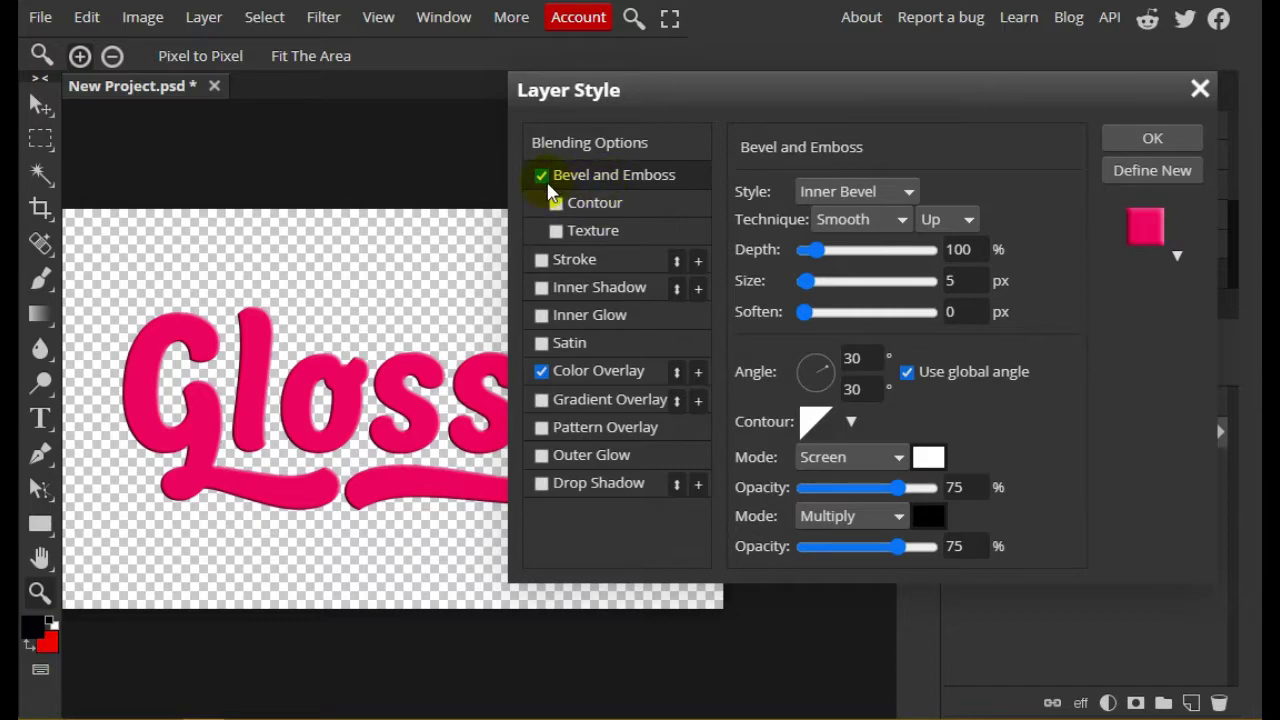
left_click(600, 374)
left_click(614, 177)
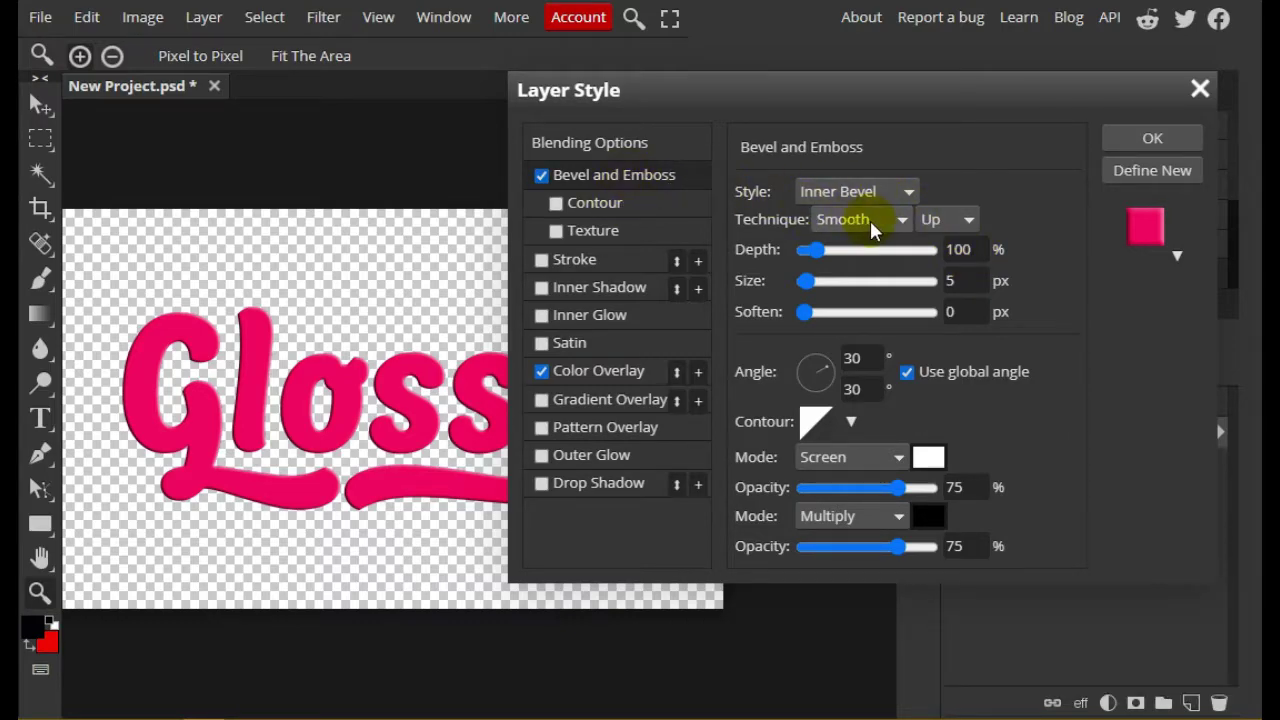
left_click(958, 249)
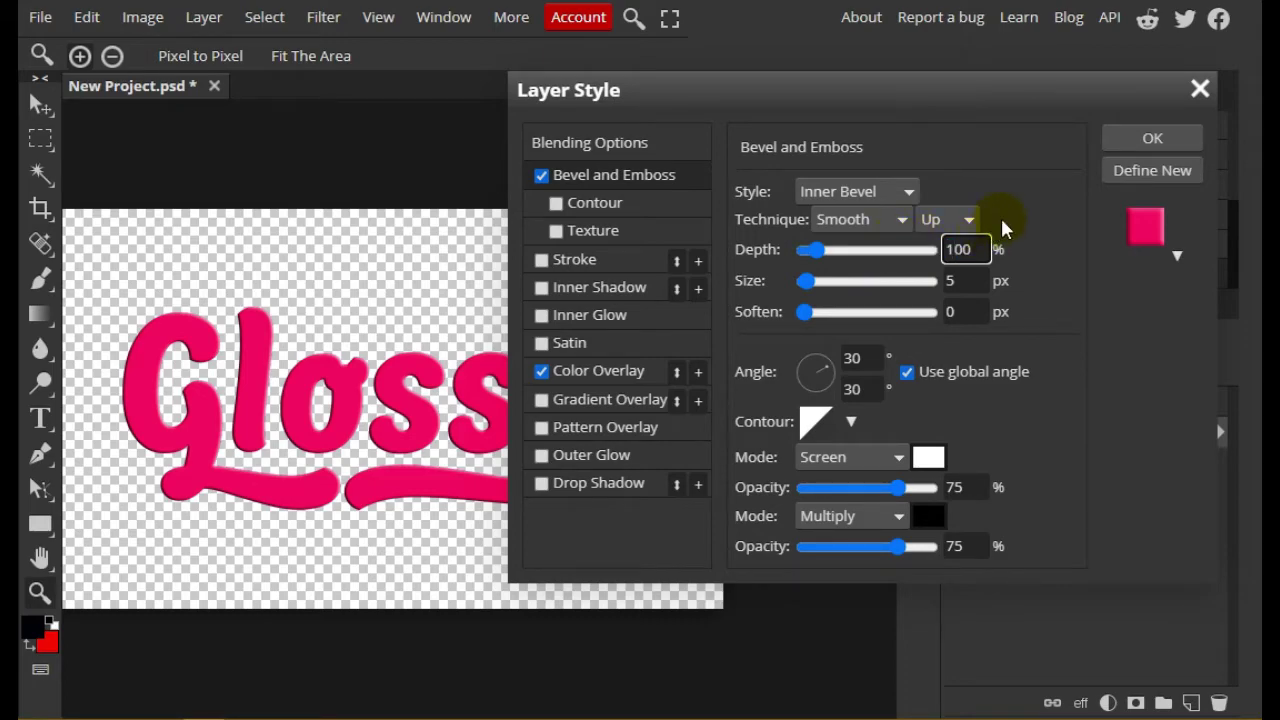
key("F9")
key("F9")
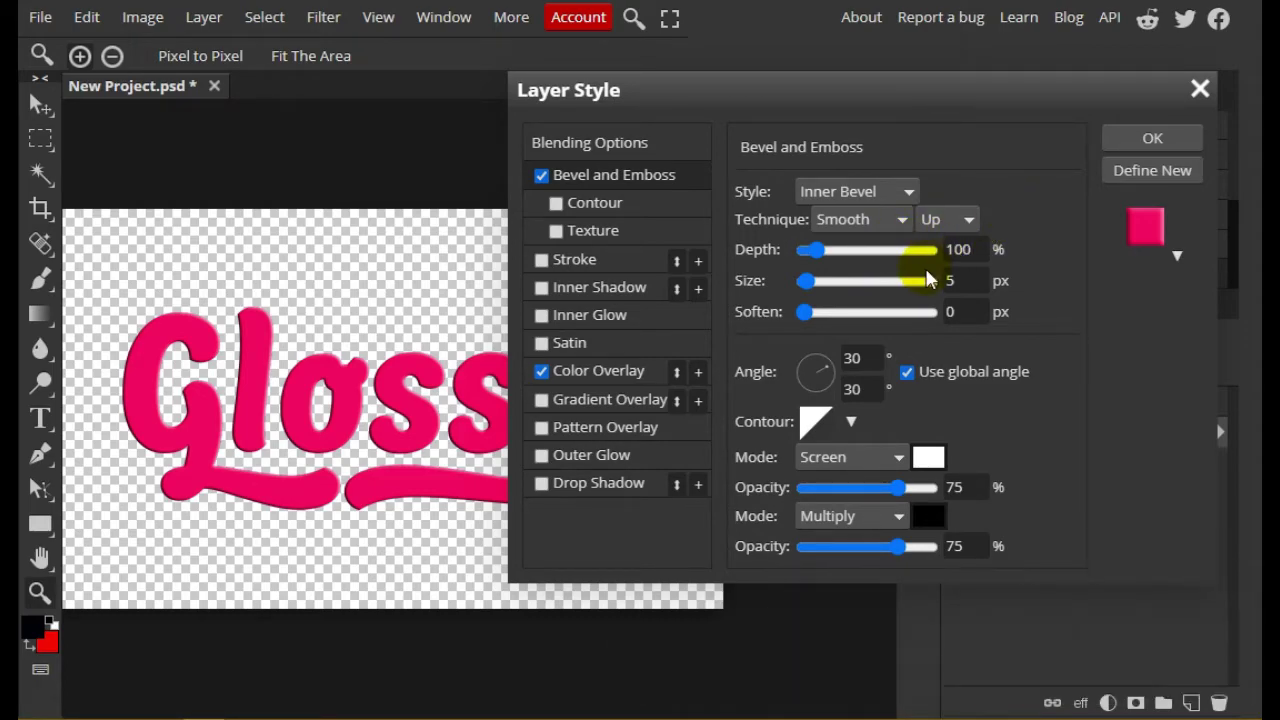
left_click(945, 280)
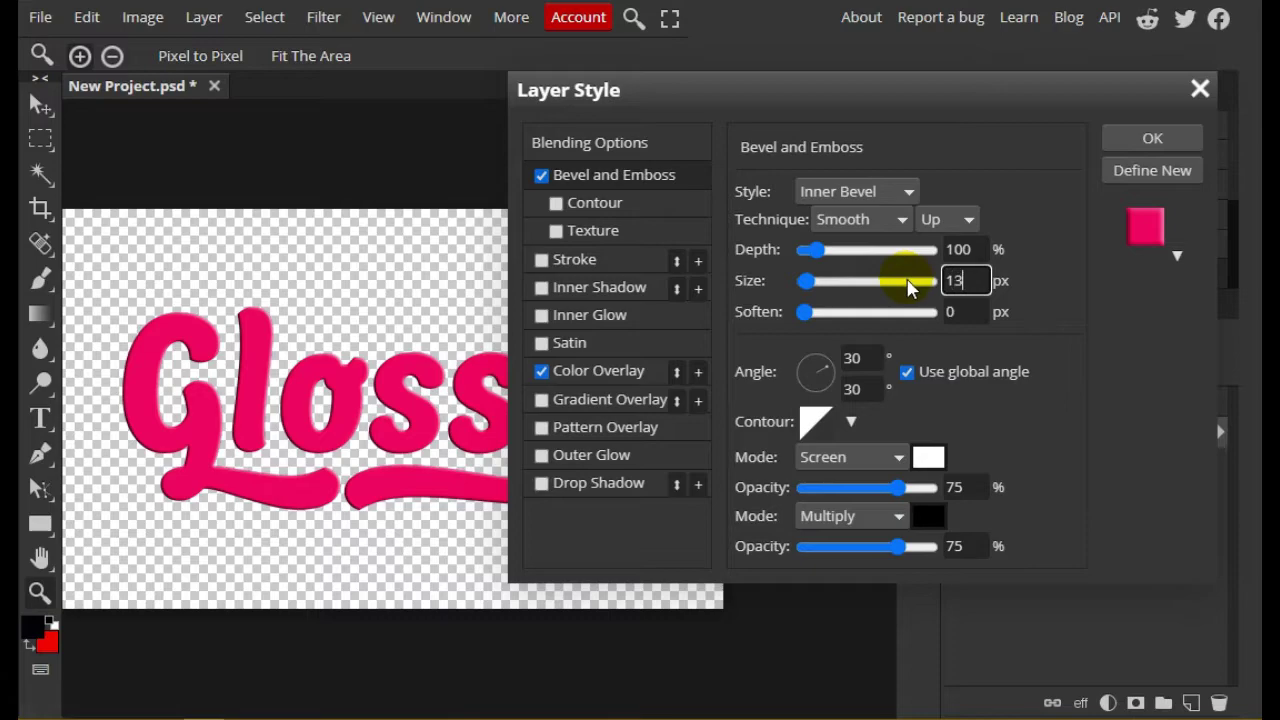
Step: Try bevel soften values of 16, 25, 20 and 23 px
left_click(950, 314)
type("1")
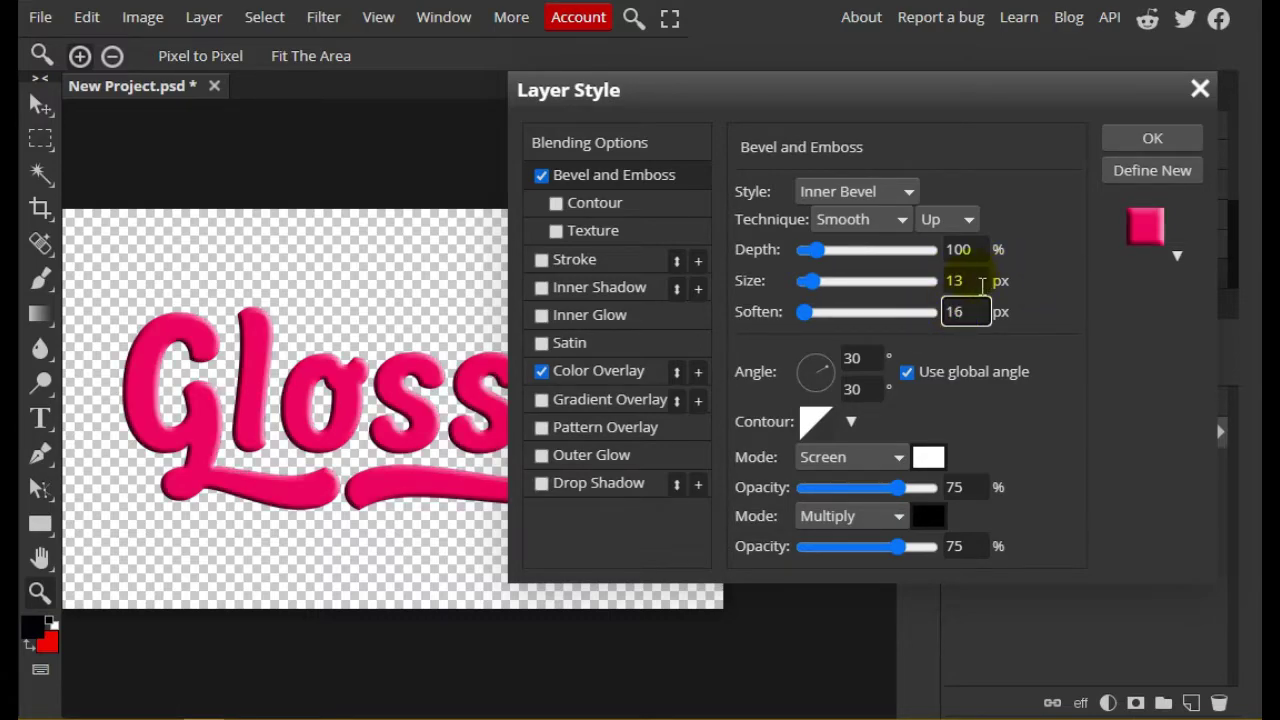
type("6")
left_click(978, 285)
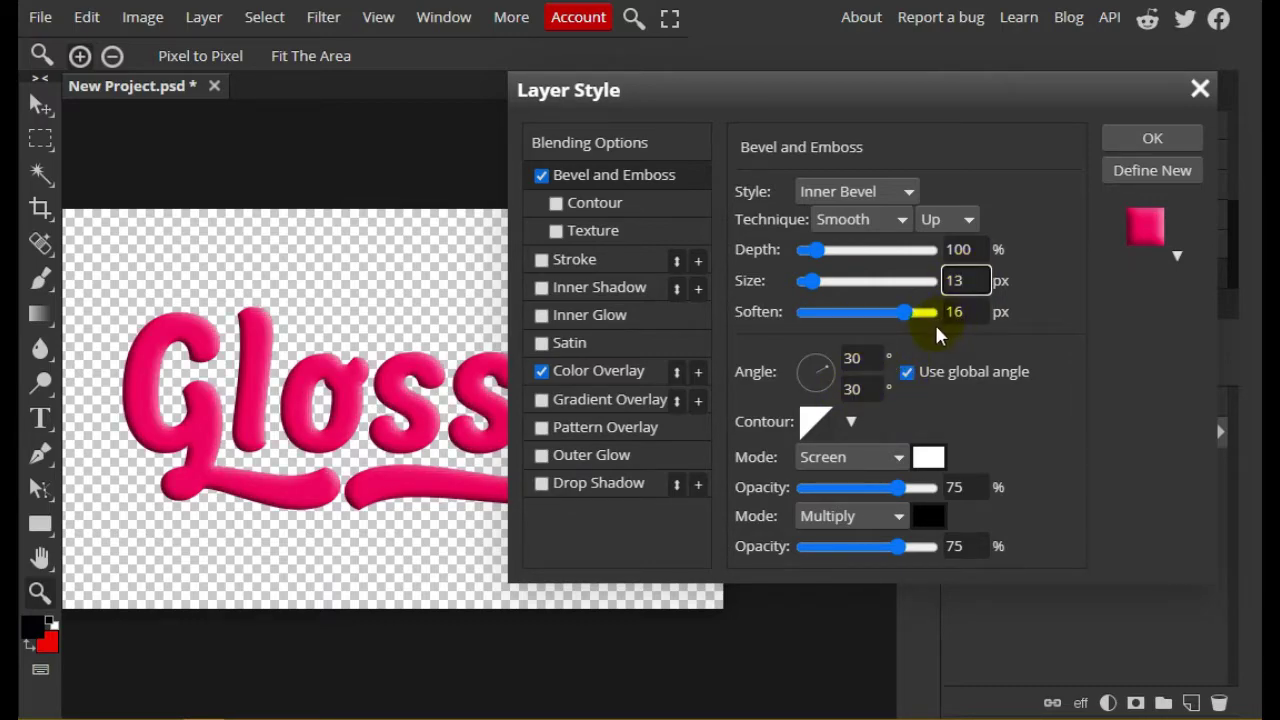
left_click(962, 312)
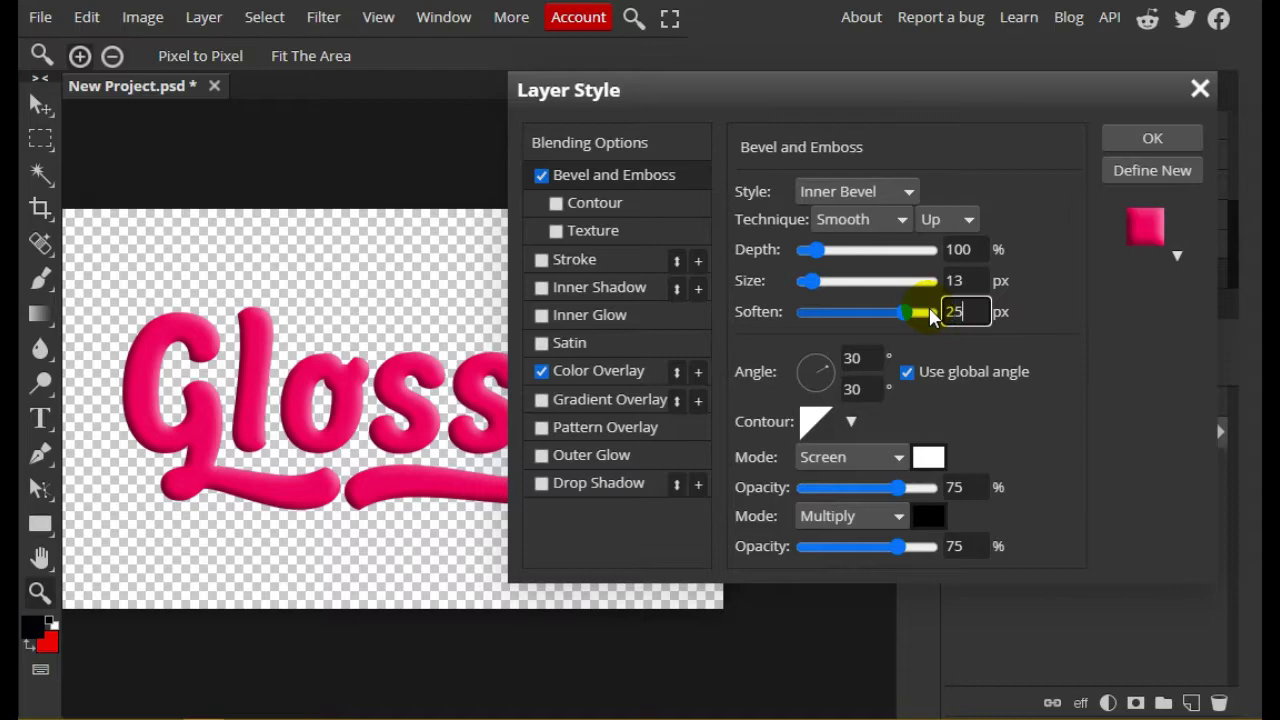
type("25")
left_click(984, 288)
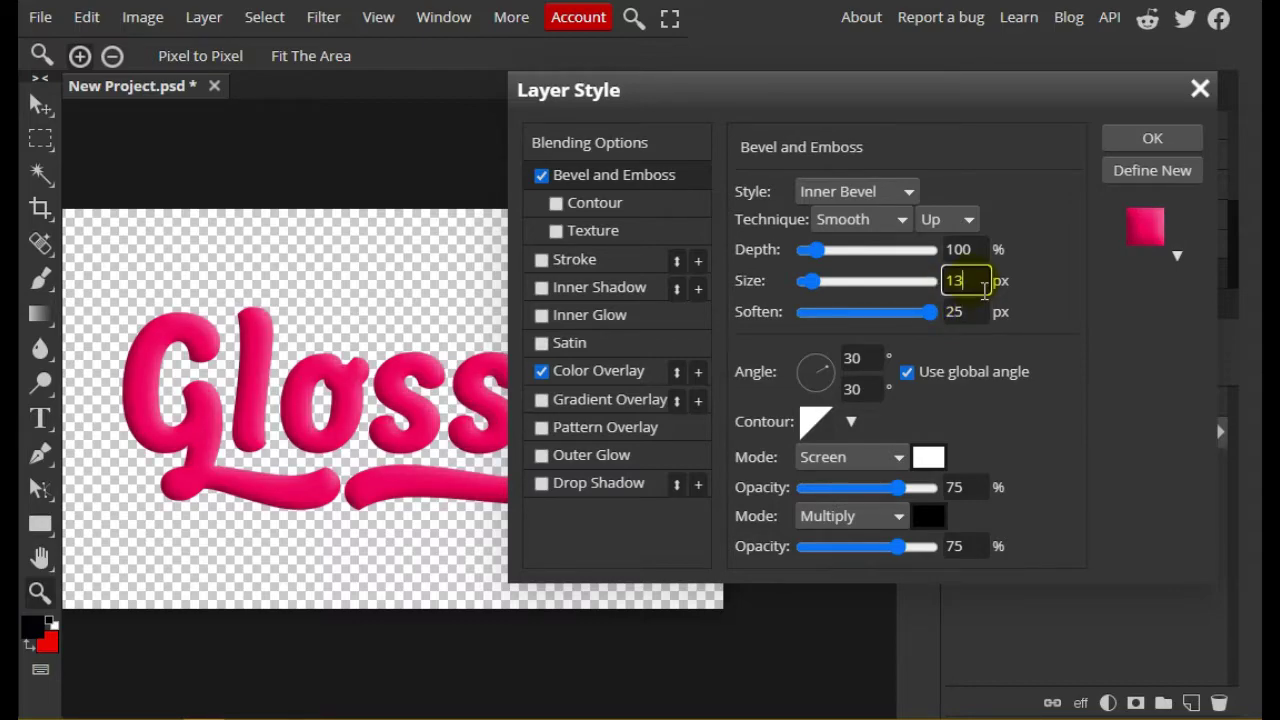
left_click(962, 312)
type("20")
left_click(1035, 313)
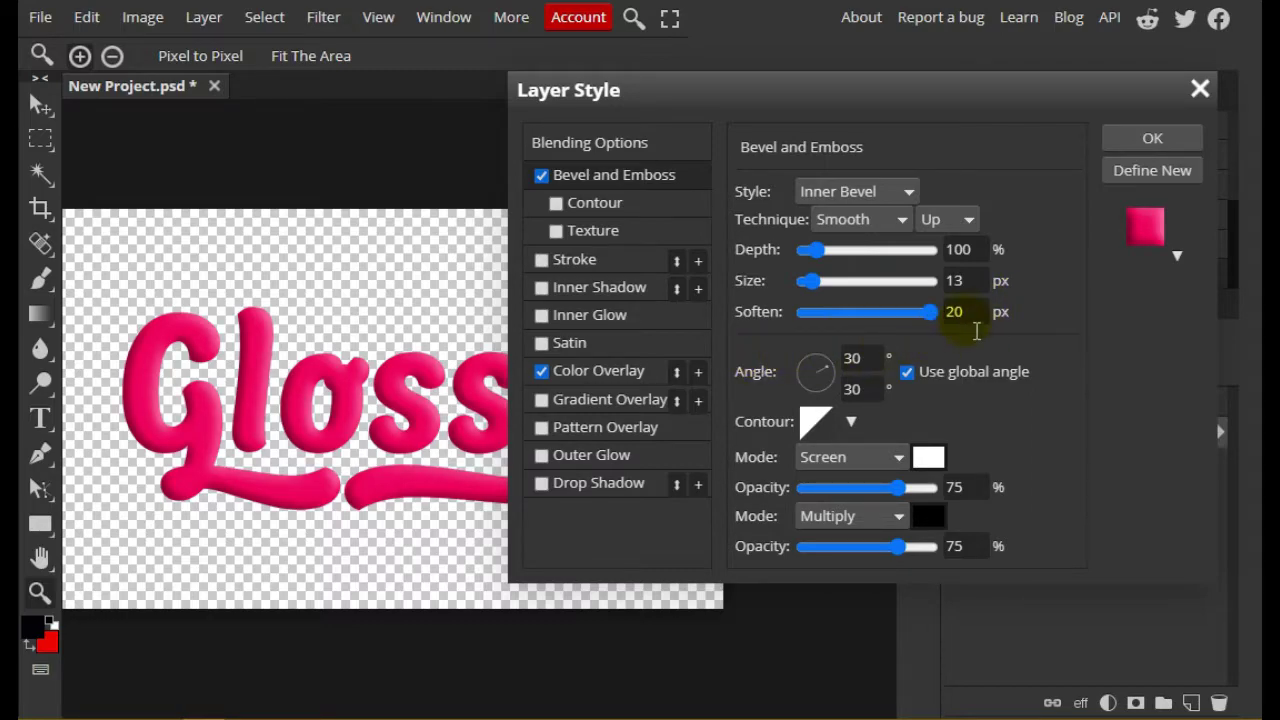
left_click(958, 312)
type("23")
left_click(1028, 310)
Step: Turn off the bevel's global angle and set its highlight opacity to 100% and shadow opacity to 66%
left_click(907, 374)
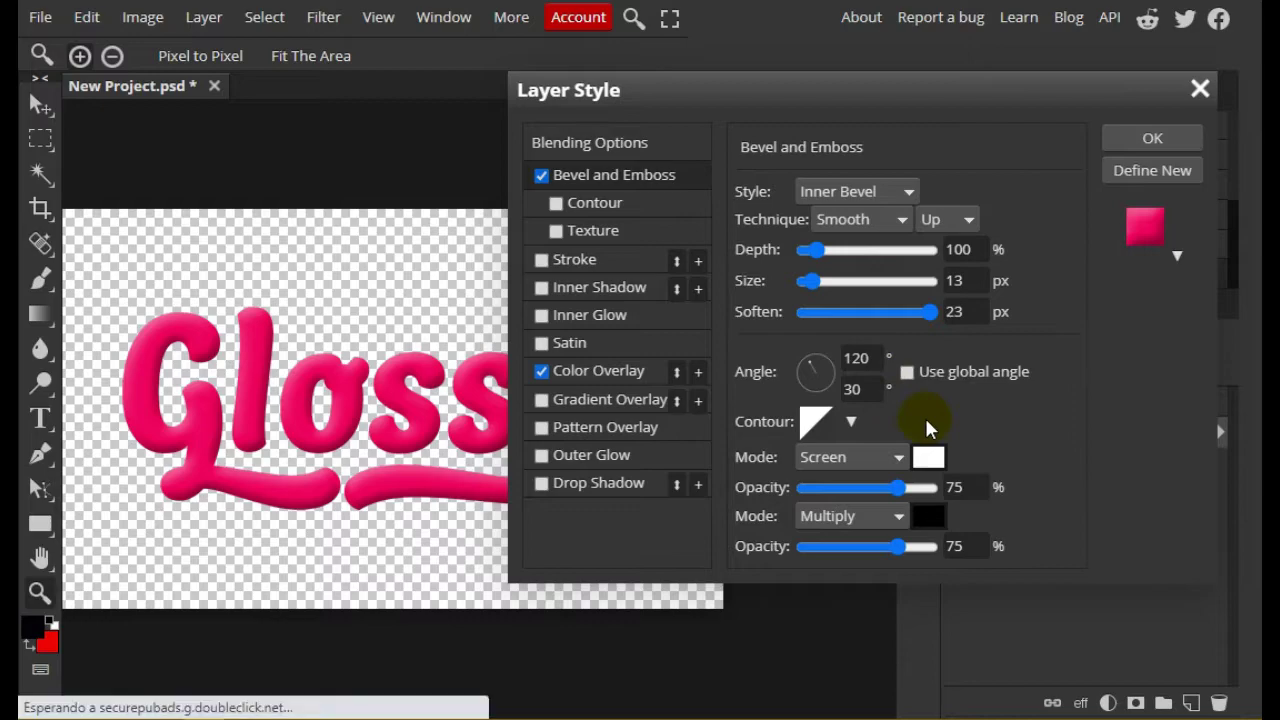
left_click(924, 492)
left_click_drag(924, 492, 983, 492)
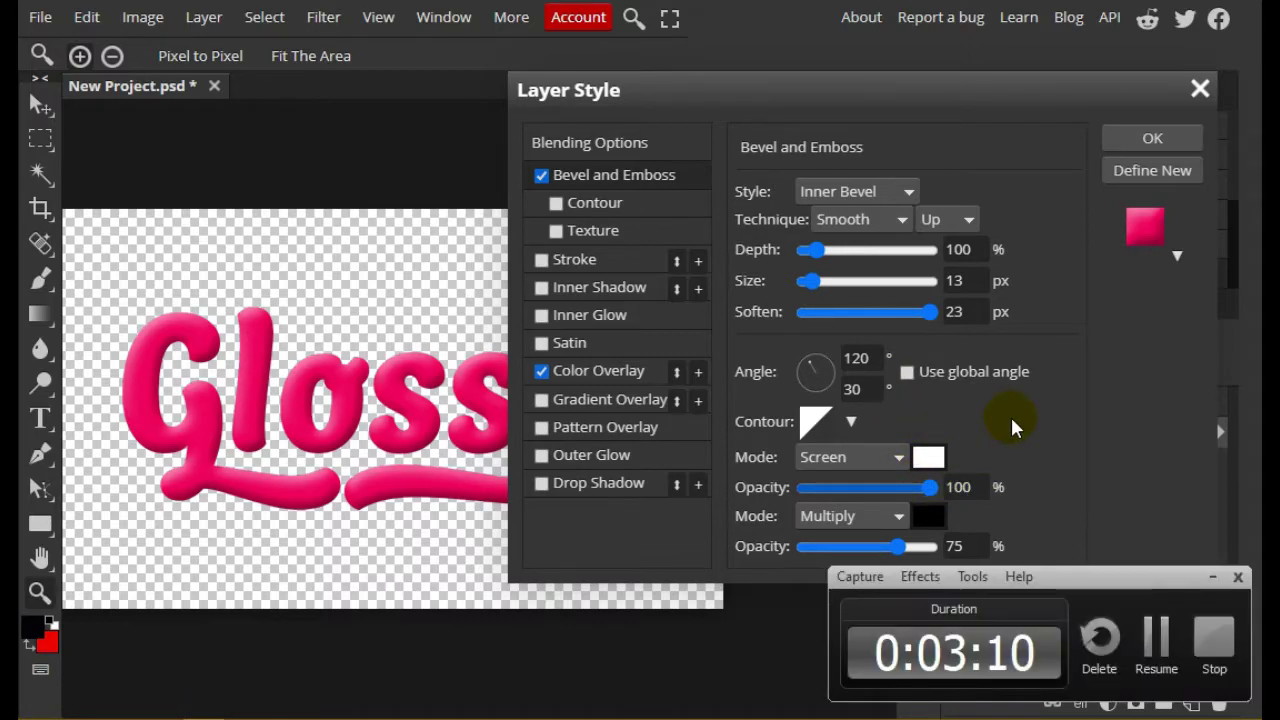
left_click(978, 548)
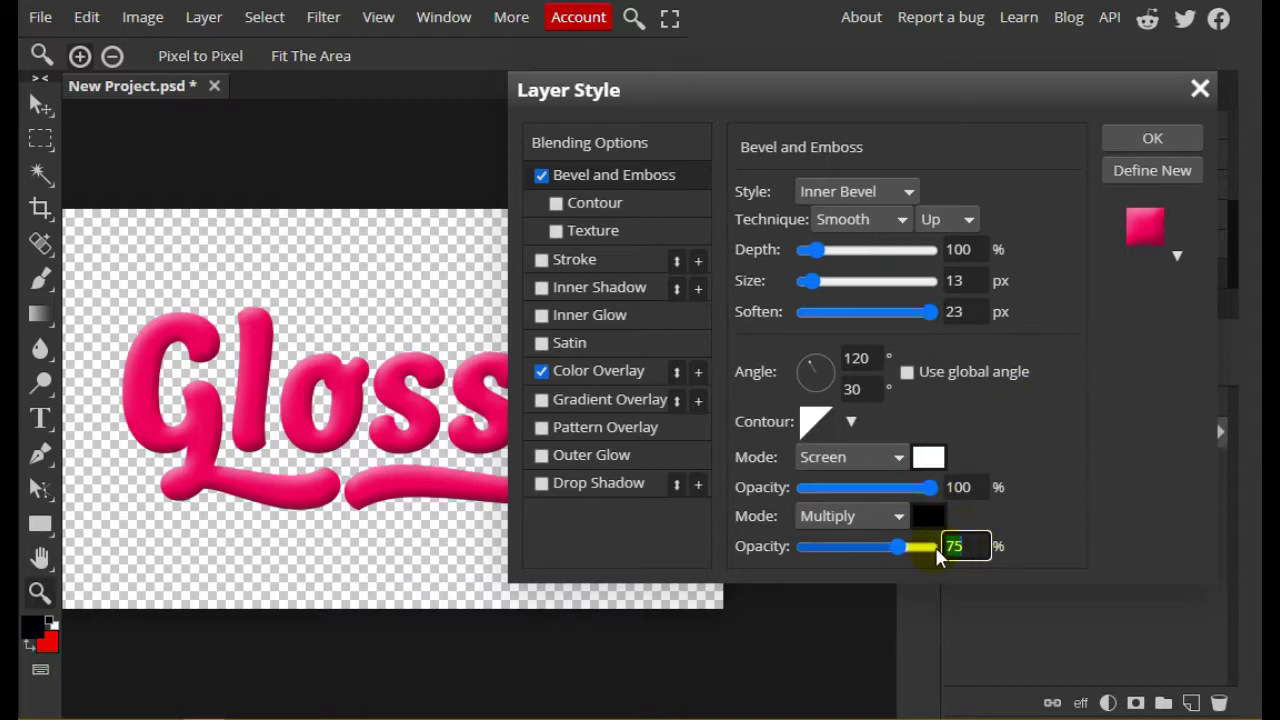
key("Return")
Step: Try a bevel soften of 16 px, and set it to 22 px
left_click(962, 312)
type("16")
key("Return")
left_click(960, 312)
type("2")
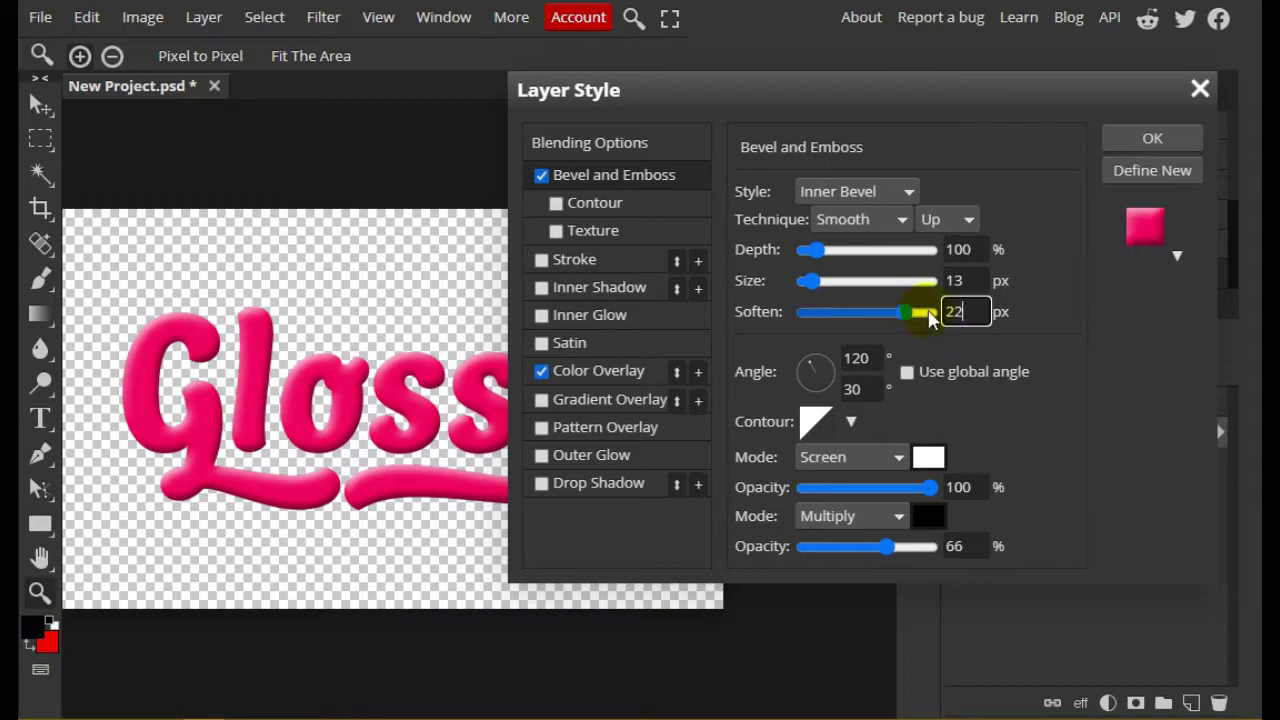
key("Return")
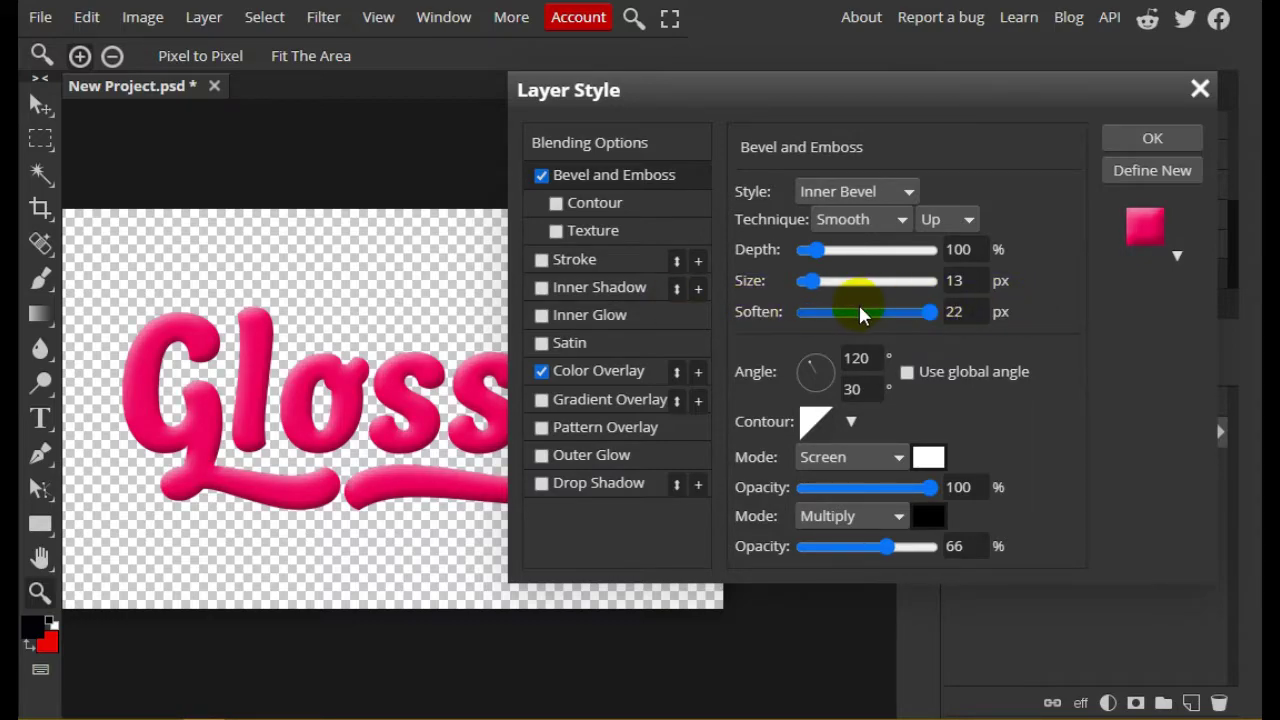
Step: Enable the bevel's Contour option and set its range to 50%
left_click(604, 204)
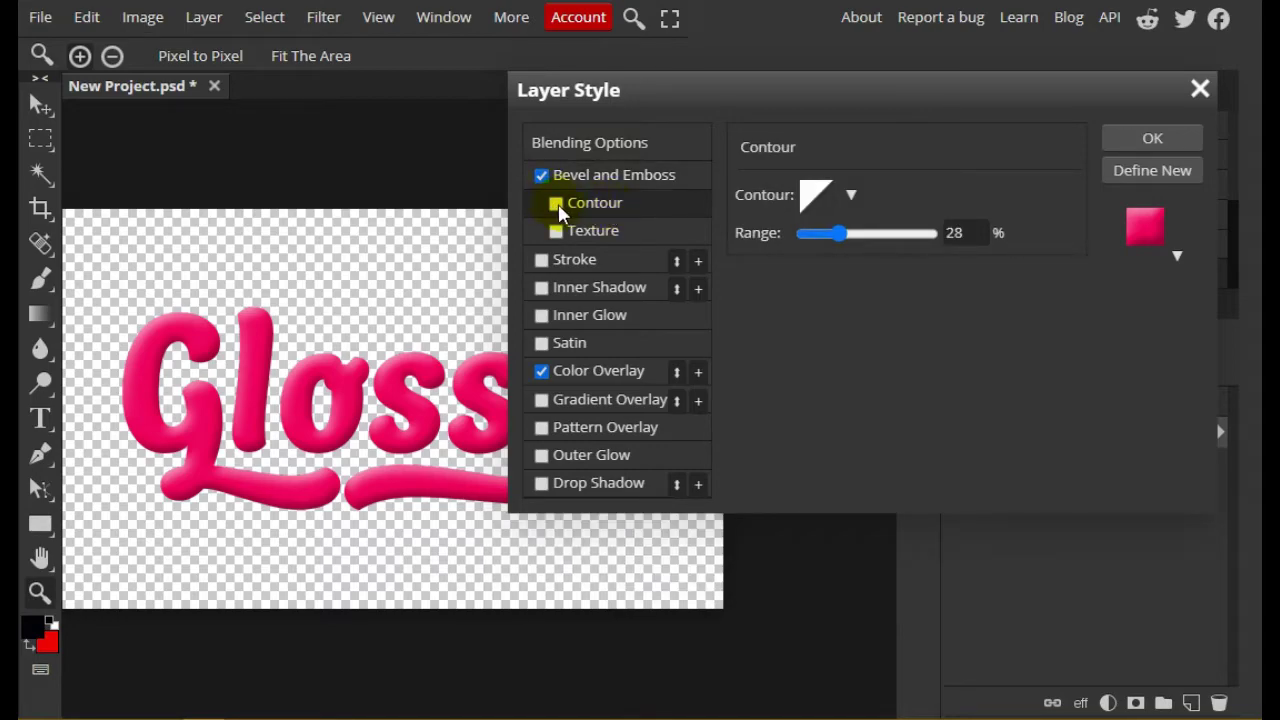
left_click(557, 204)
left_click(955, 233)
type("50")
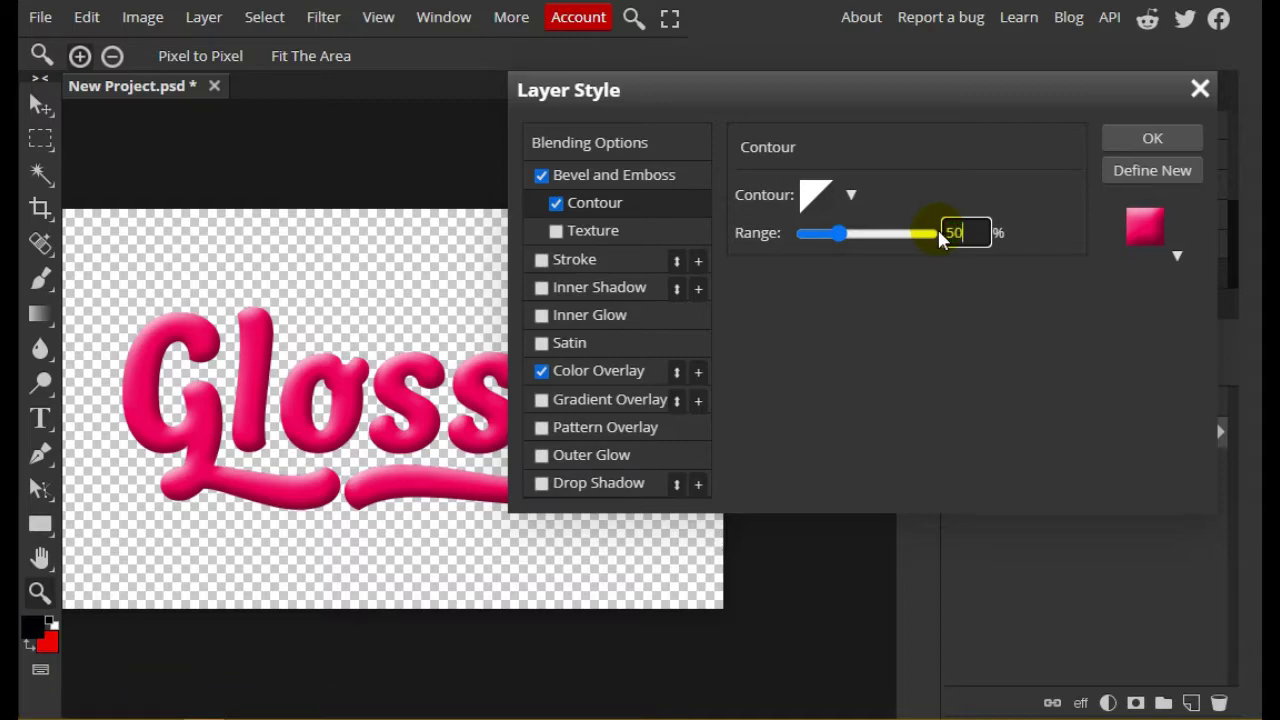
left_click(946, 297)
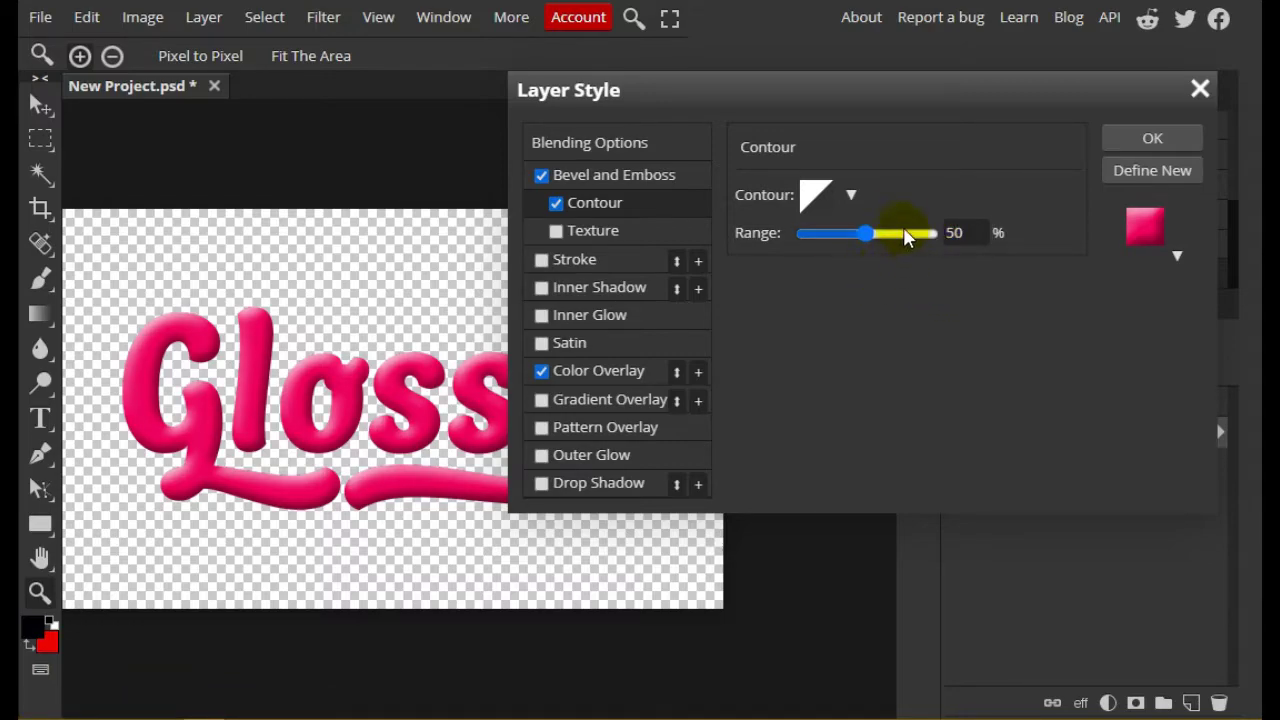
left_click(852, 196)
scroll(958, 285, "down", 3)
scroll(990, 316, "up", 4)
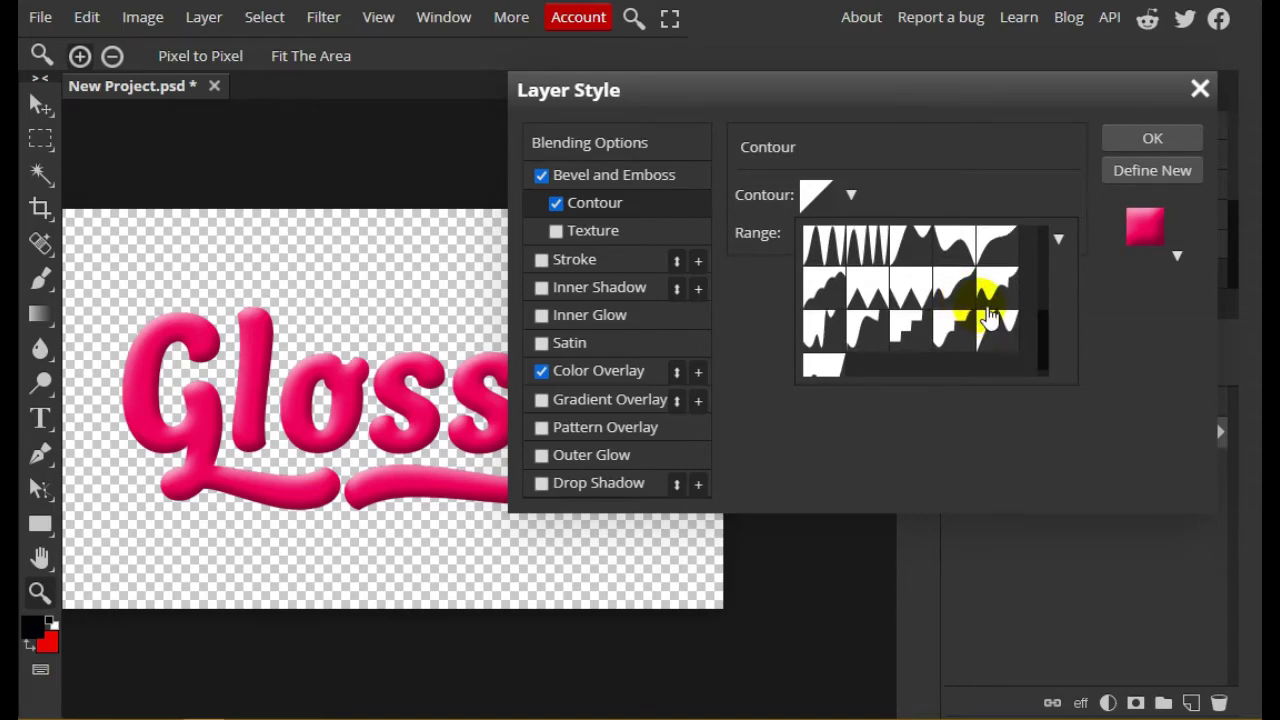
scroll(1012, 316, "up", 2)
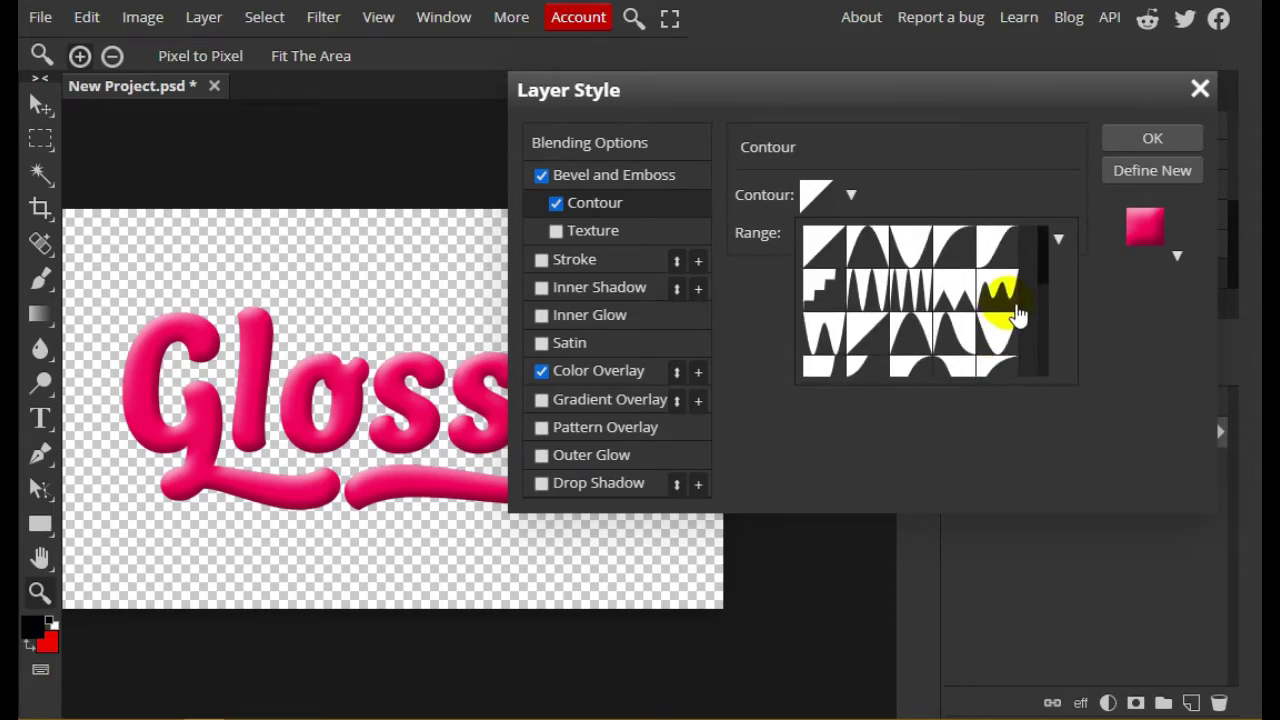
left_click(952, 289)
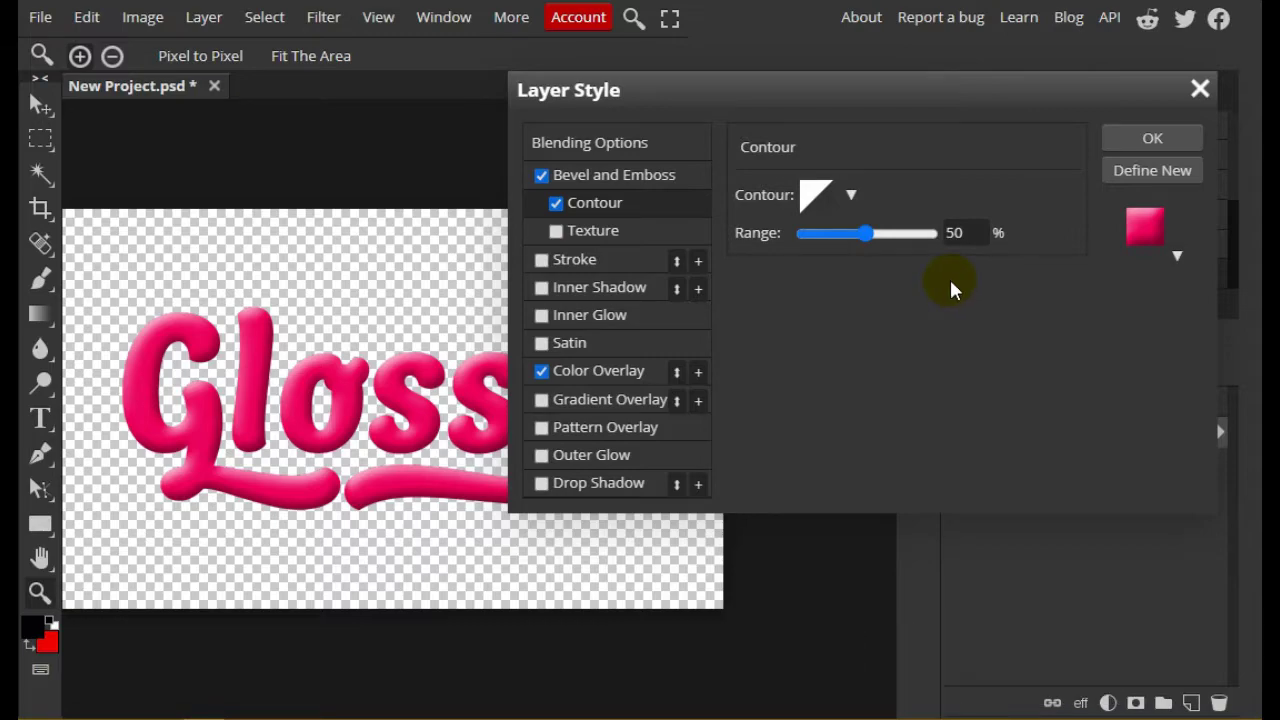
Step: Load the contour file c3.shc into the contour presets
left_click(851, 195)
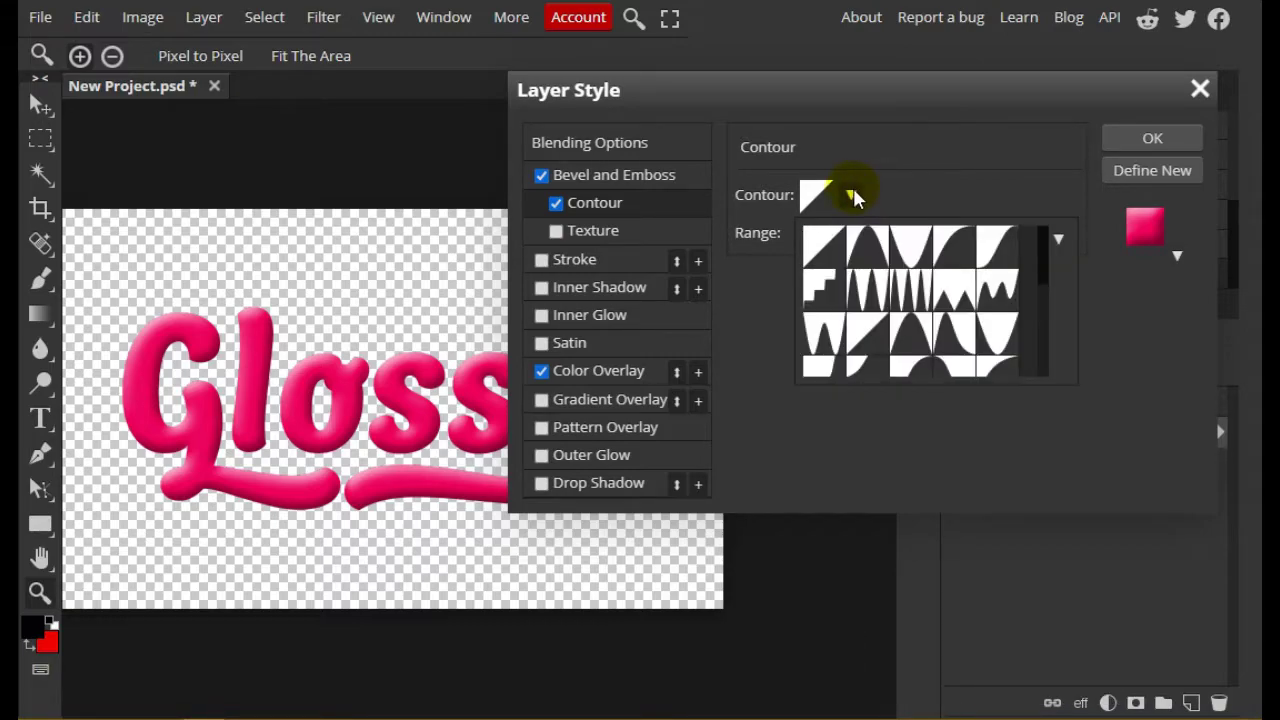
left_click(1060, 242)
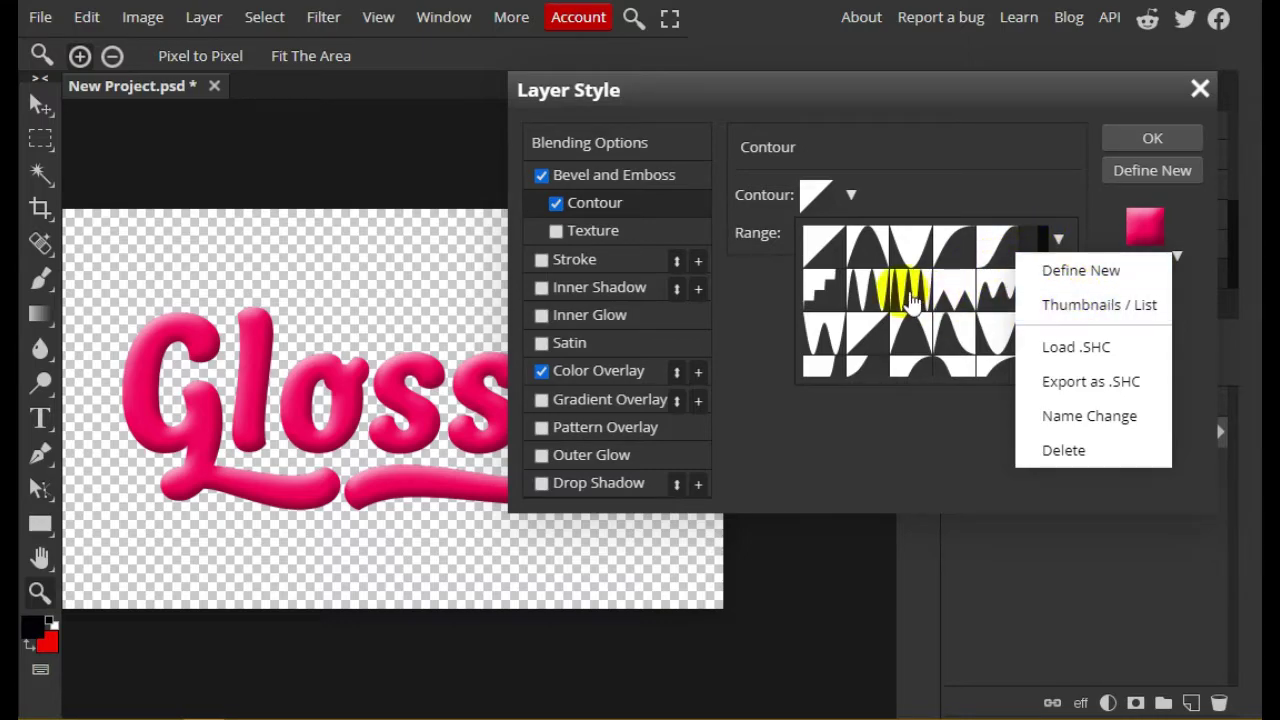
left_click(1080, 348)
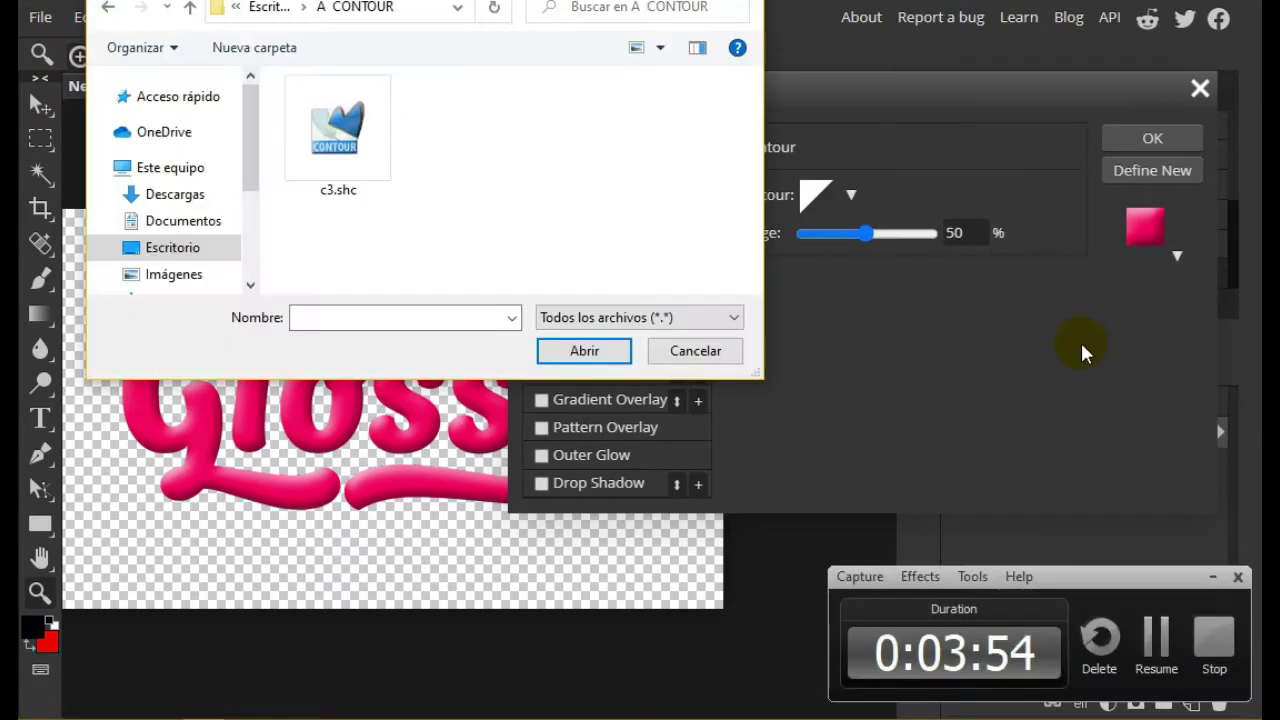
left_click(332, 128)
left_click(586, 350)
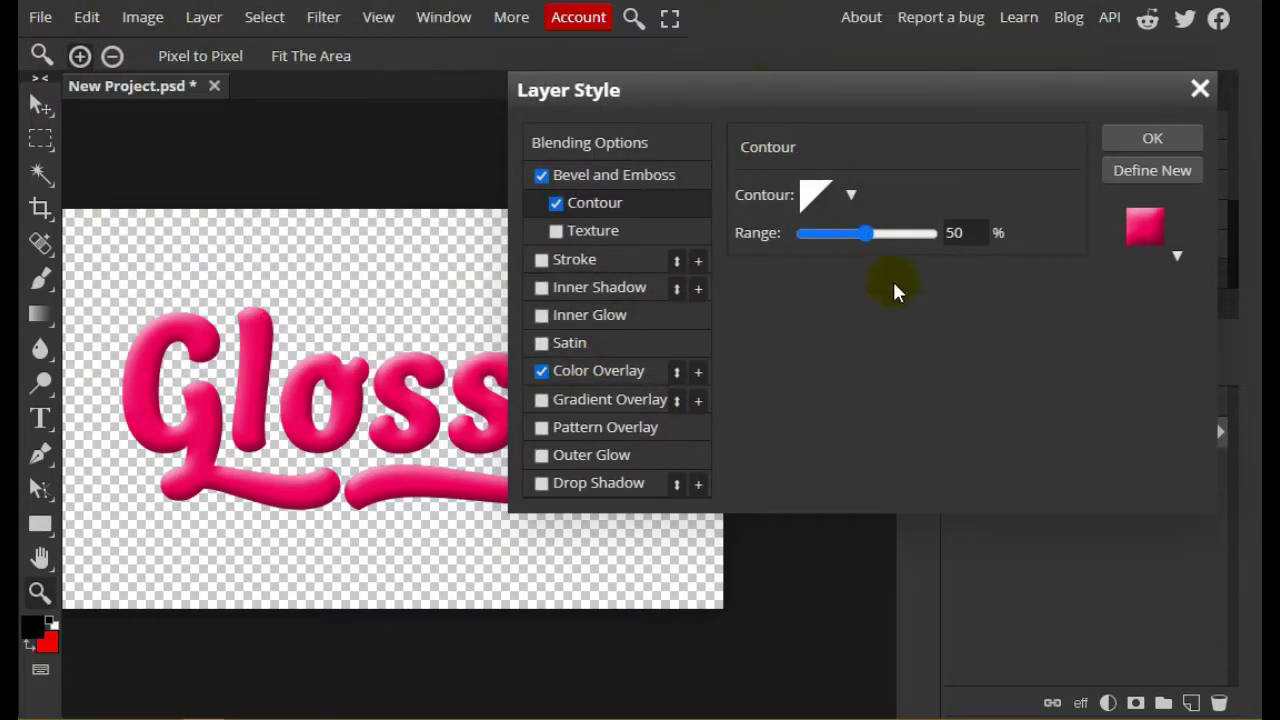
Step: Choose the two-peaked ring preset for layer 2's bevel Contour option and apply the layer style
left_click(853, 197)
scroll(1022, 303, "down", 5)
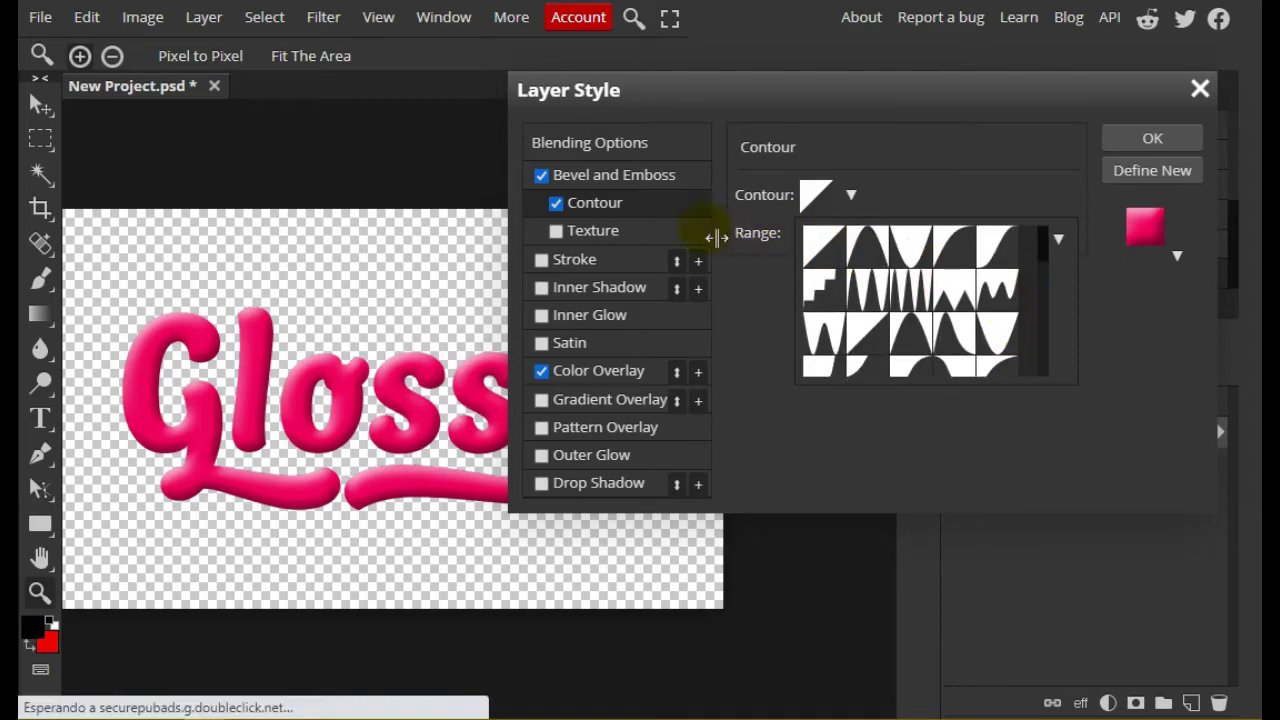
scroll(965, 330, "down", 2)
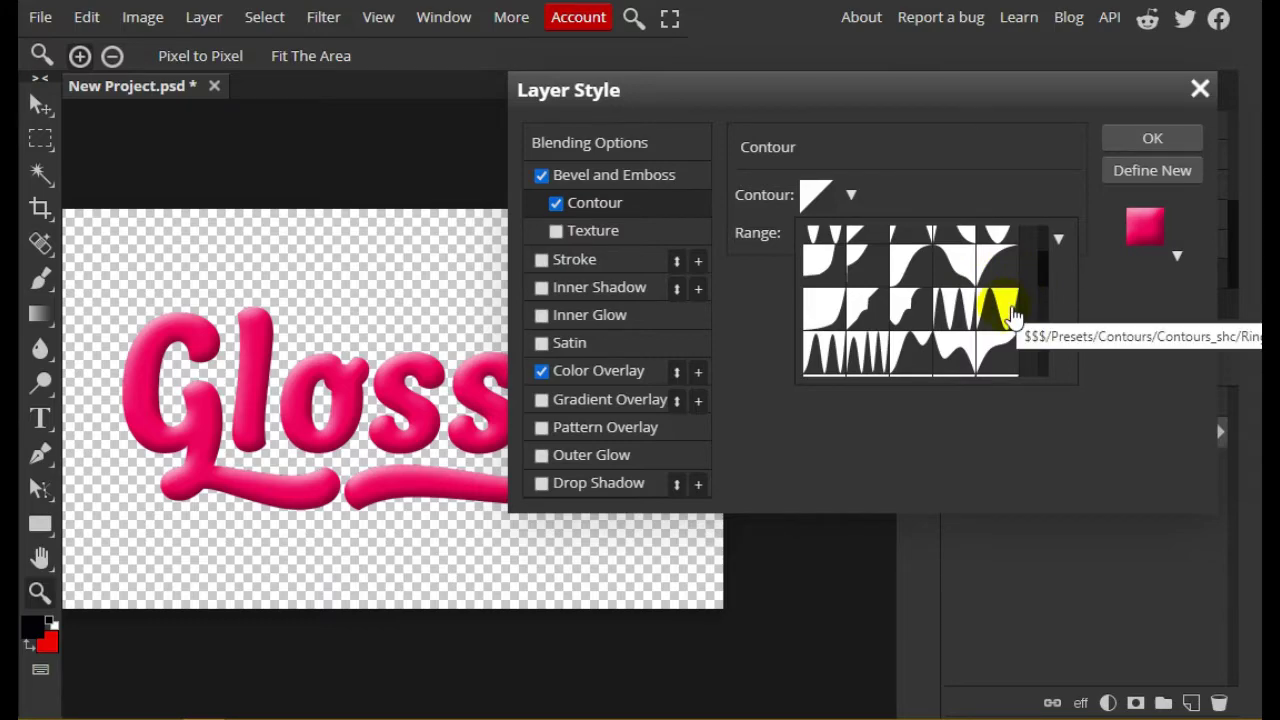
left_click(1013, 318)
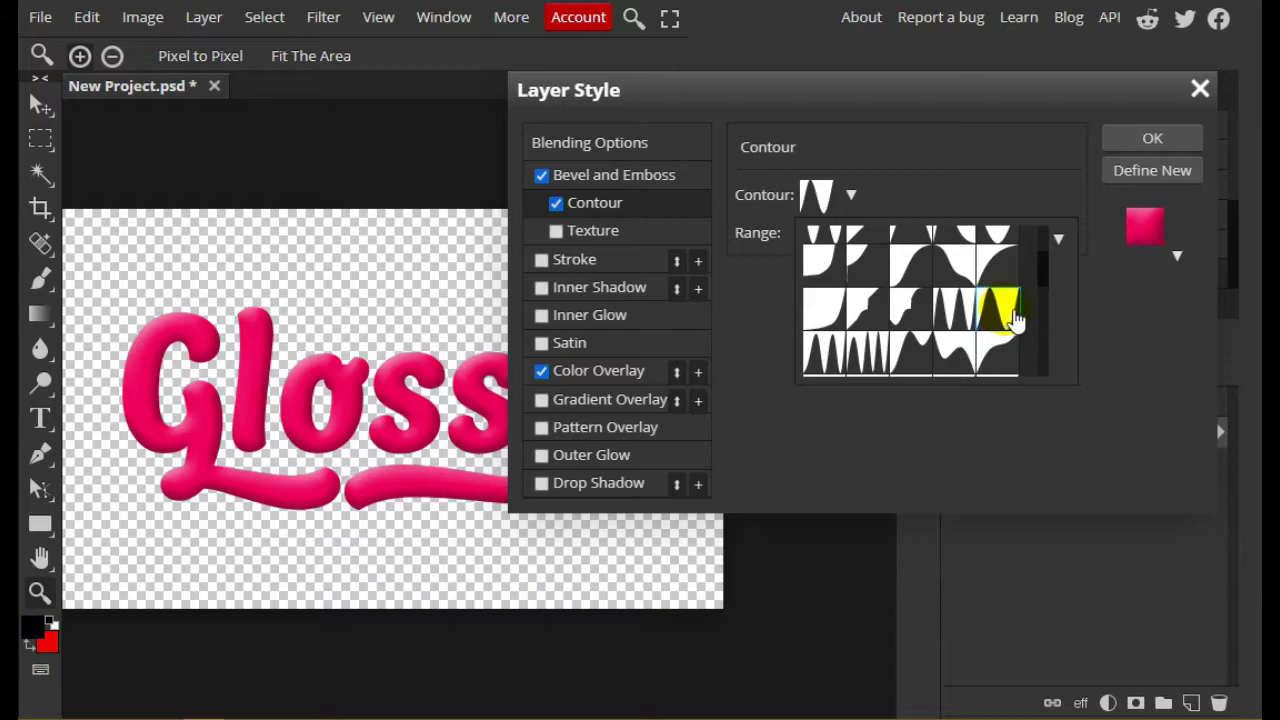
left_click(1112, 296)
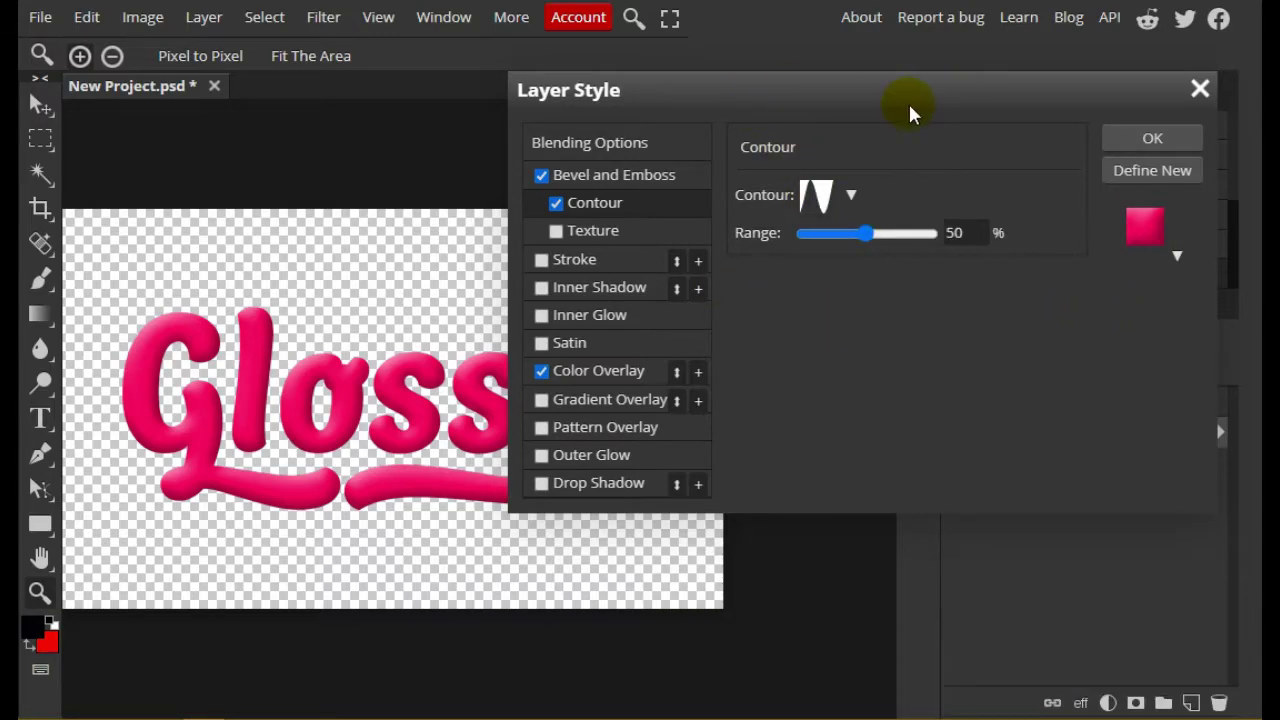
left_click_drag(910, 105, 834, 110)
left_click(1062, 147)
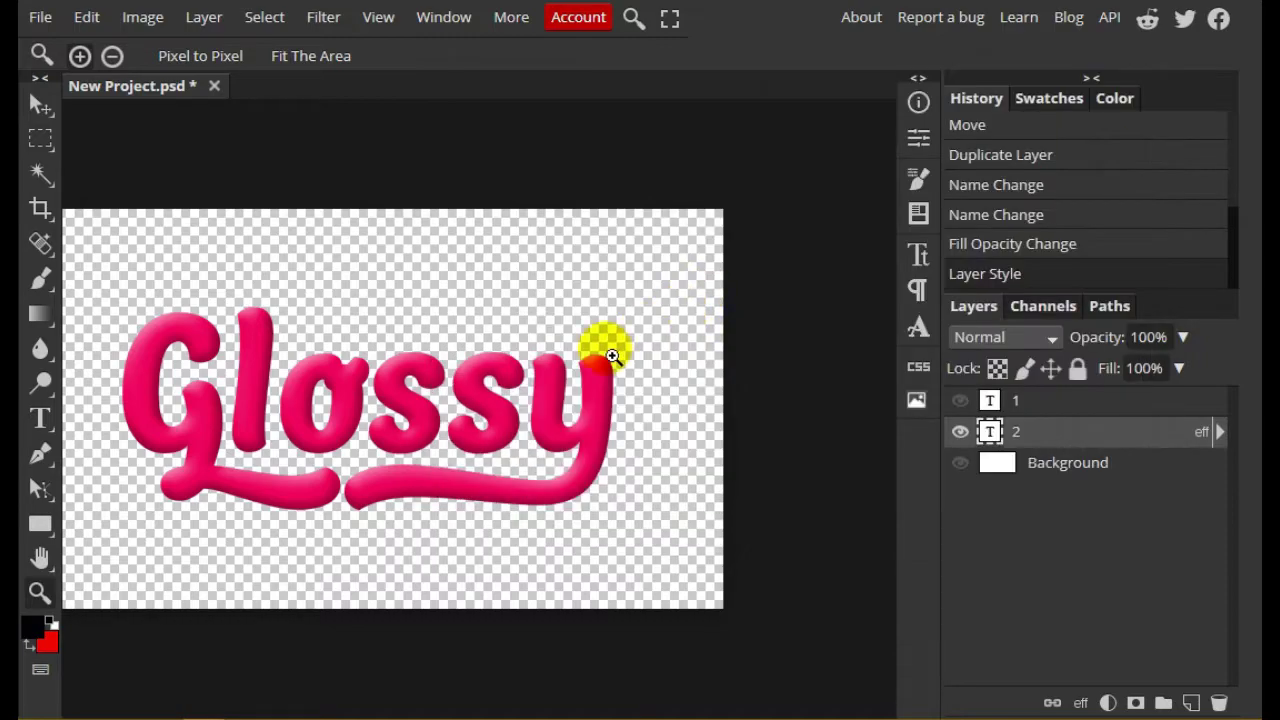
Step: Make layer 1 visible and open its layer style blending options
left_click(190, 53)
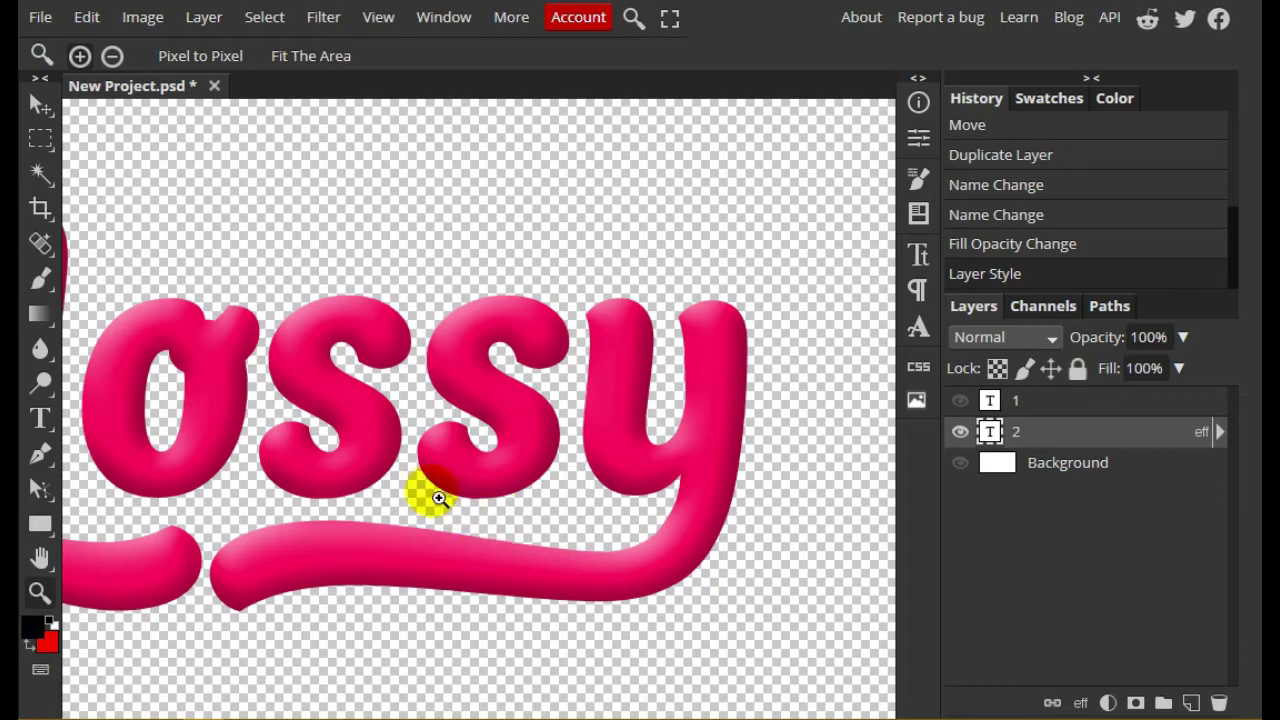
scroll(430, 500, "left", 5)
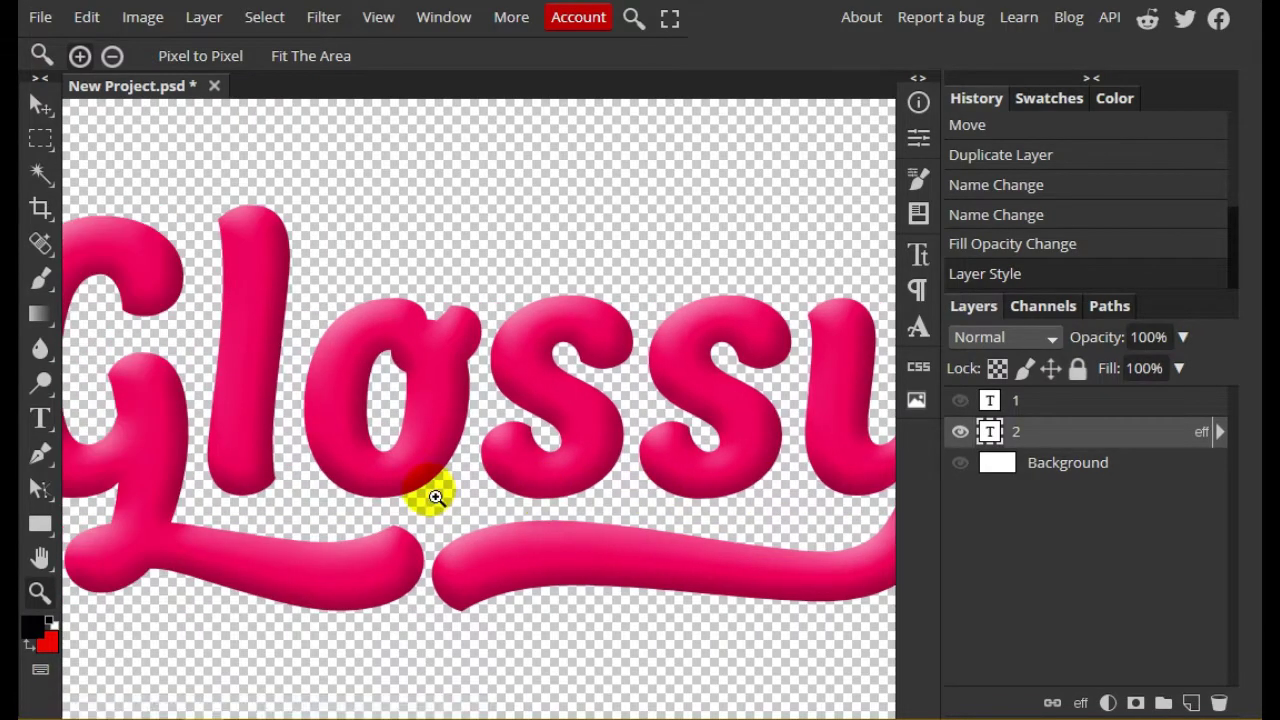
scroll(385, 480, "left", 3)
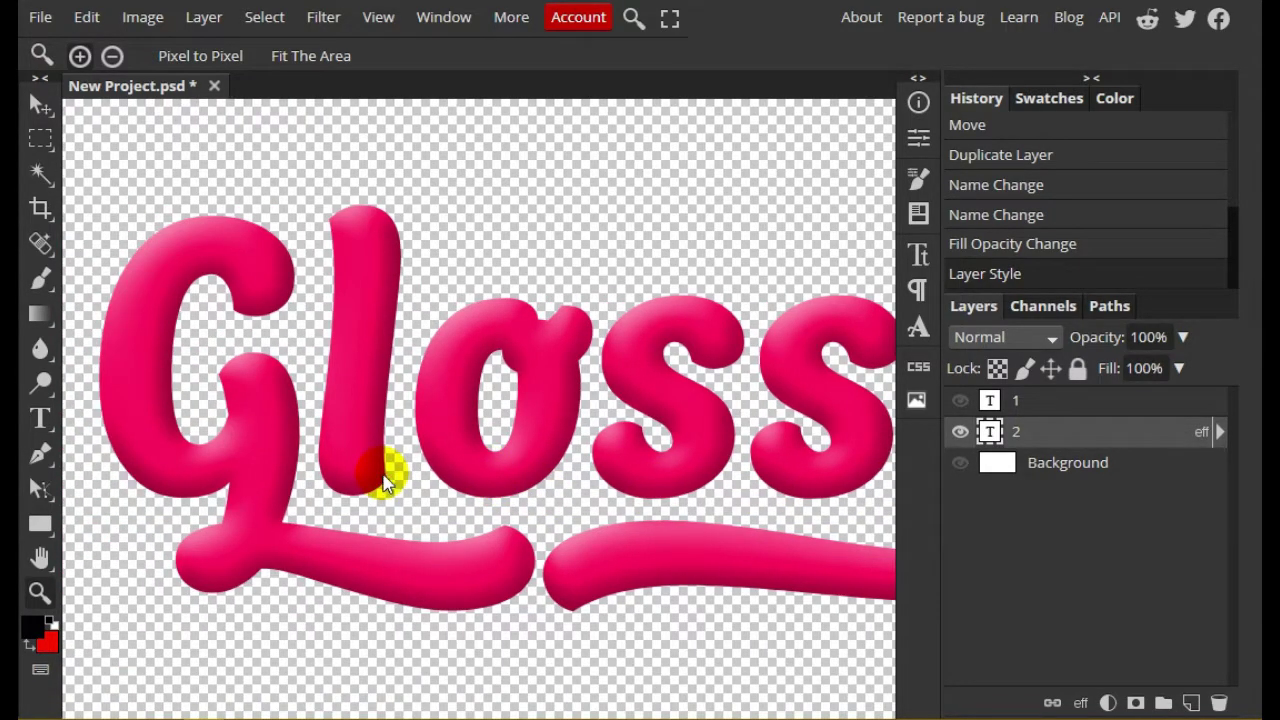
scroll(385, 480, "right", 8)
scroll(385, 480, "right", 3)
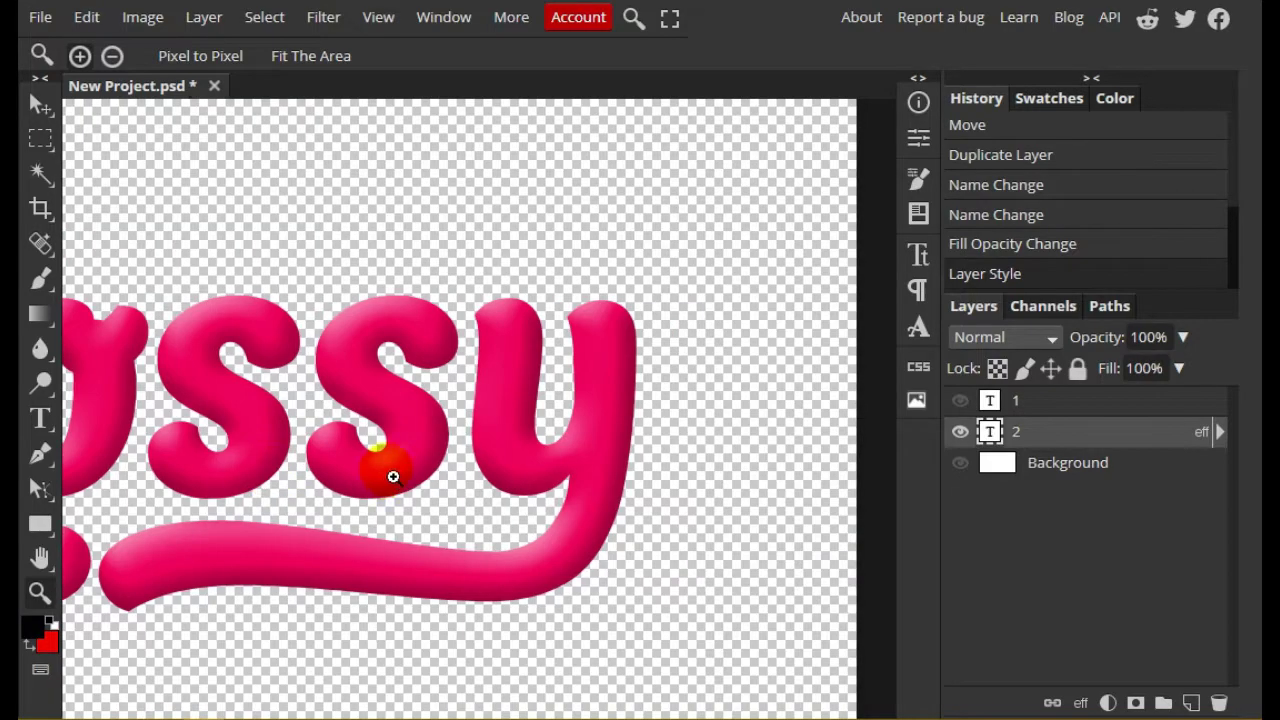
left_click(1075, 404)
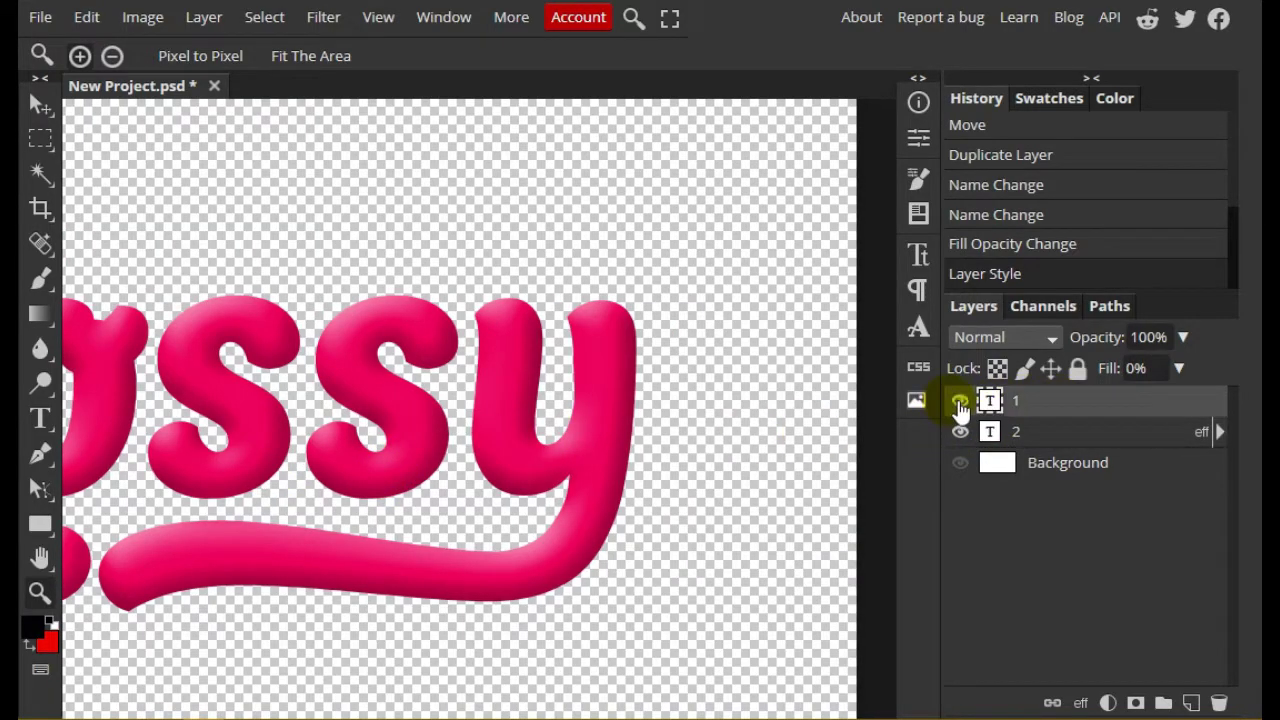
left_click(1136, 368)
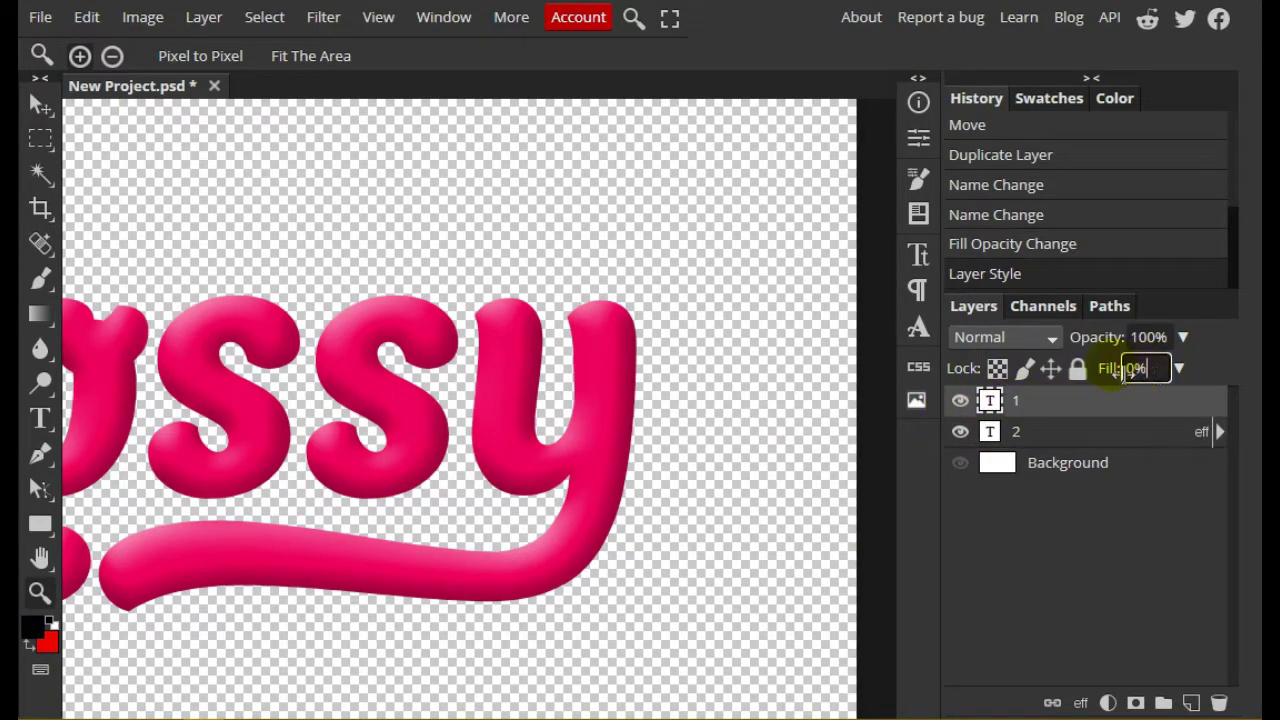
left_click(203, 17)
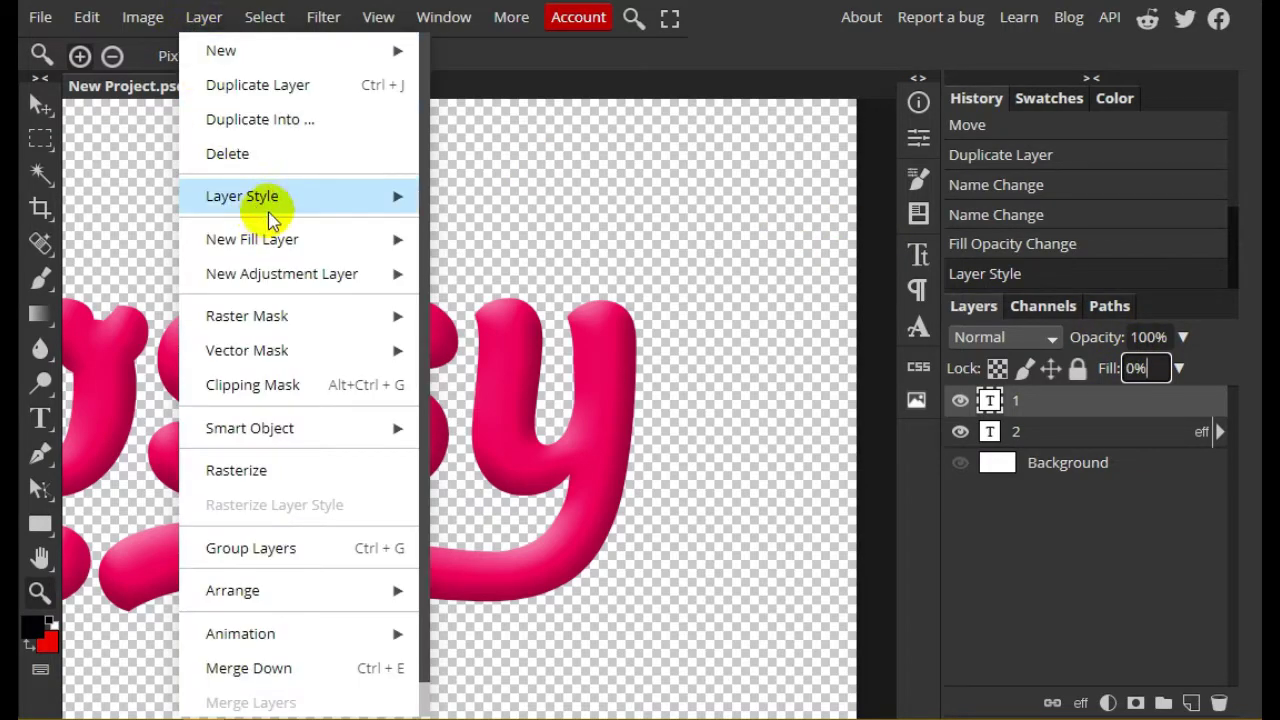
mouse_move(294, 206)
left_click(470, 196)
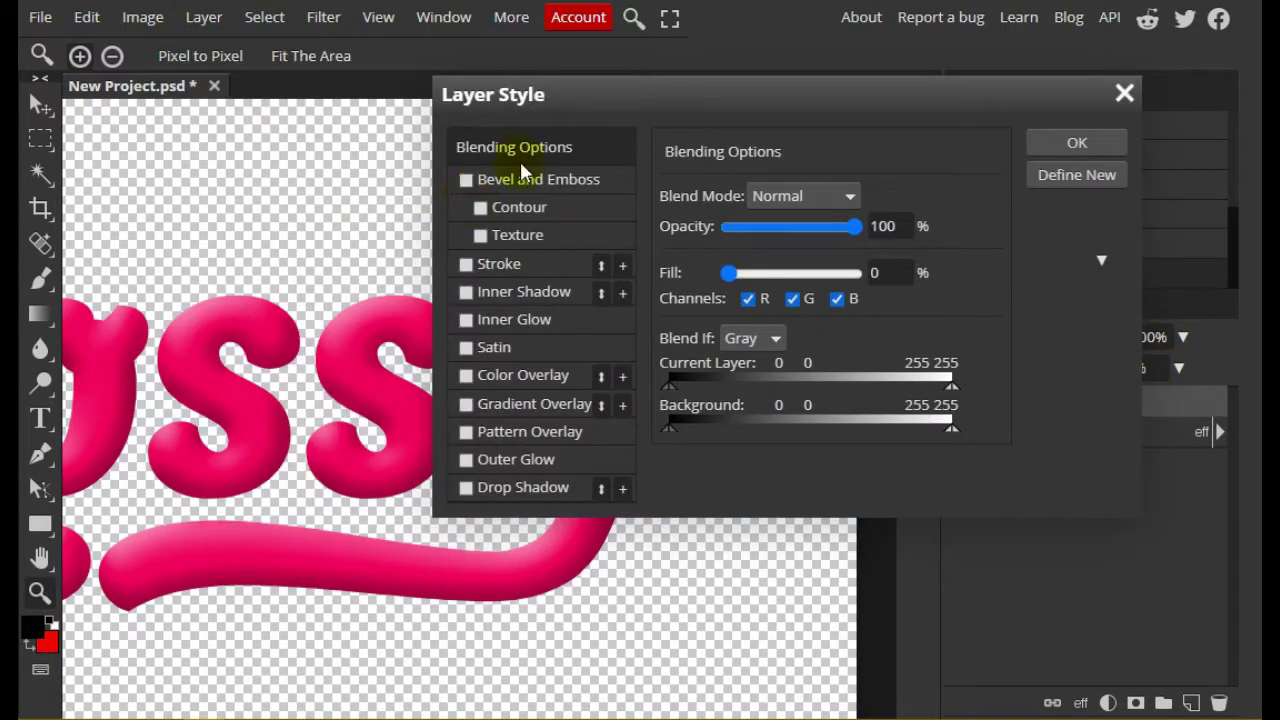
left_click_drag(655, 95, 716, 104)
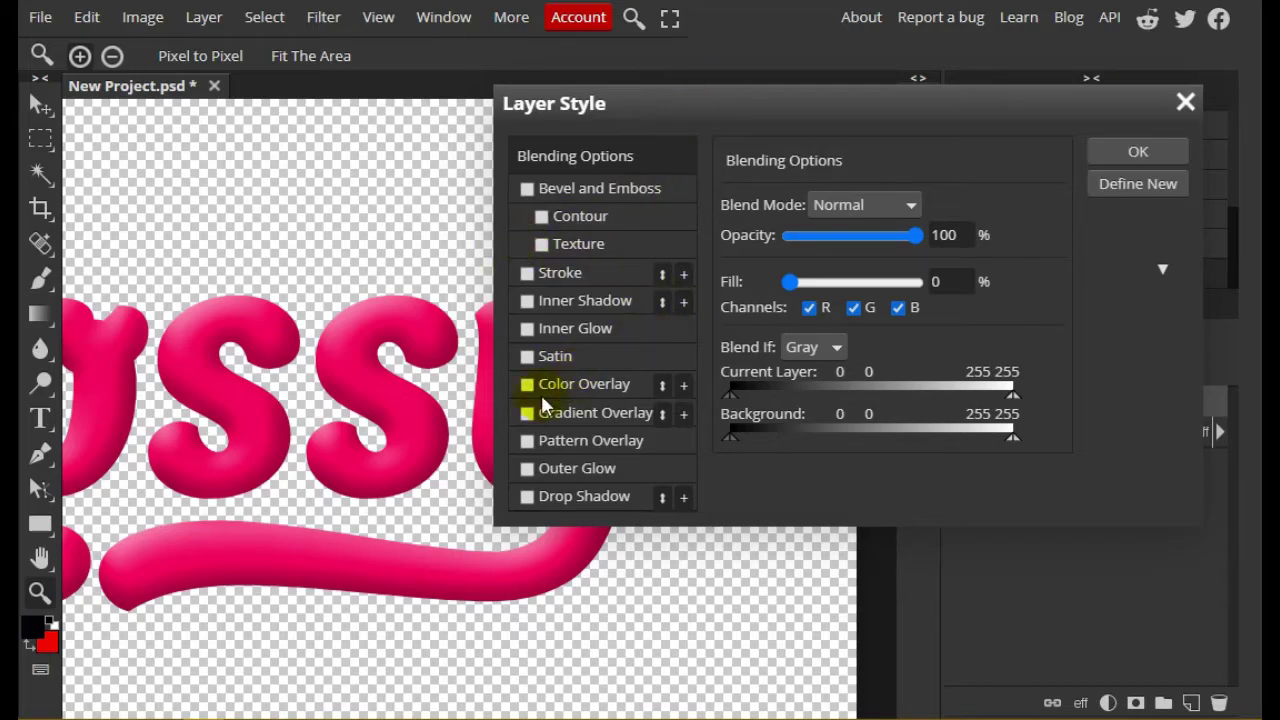
Step: Enable Bevel and Emboss on layer 1 and turn off its Contour option
left_click(527, 188)
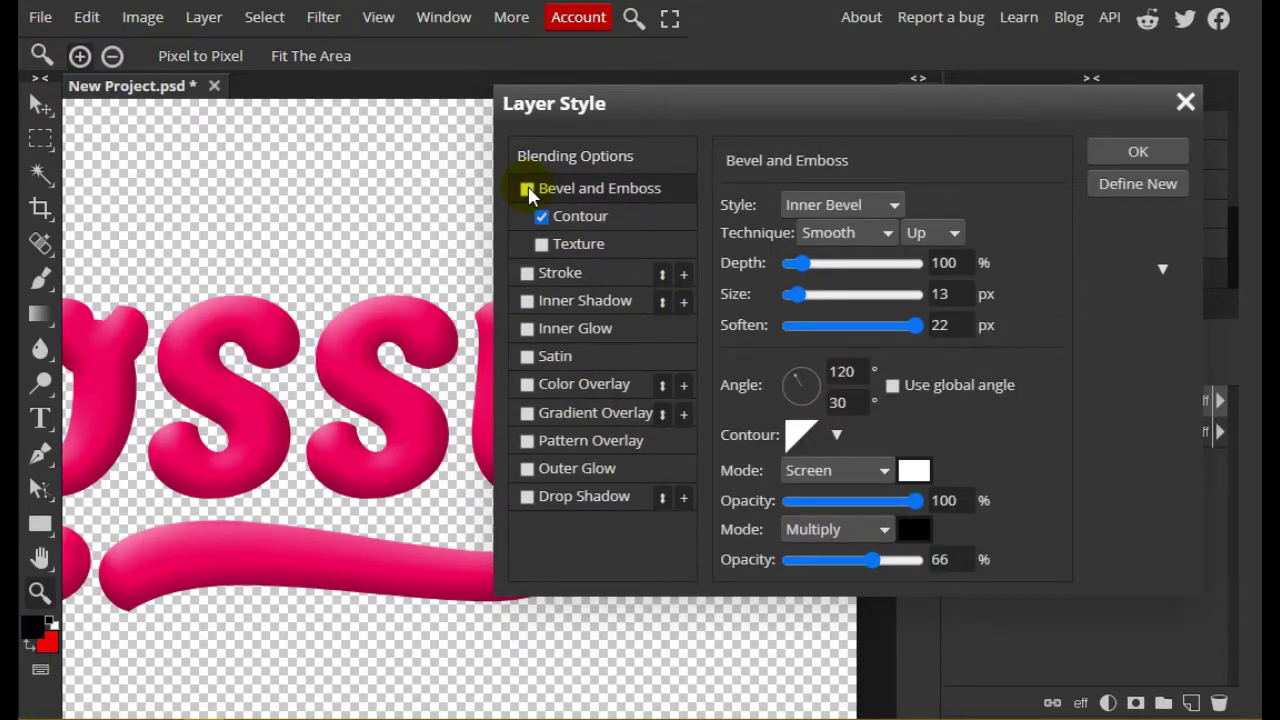
left_click(529, 186)
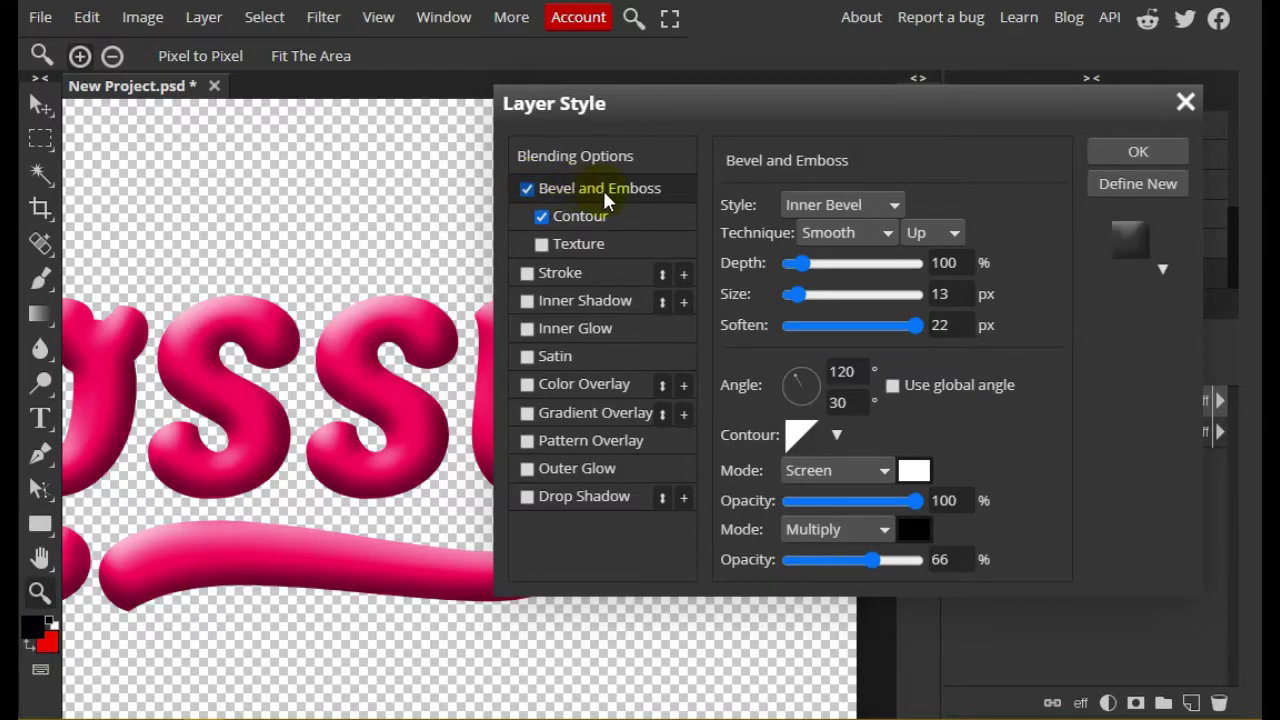
left_click(549, 216)
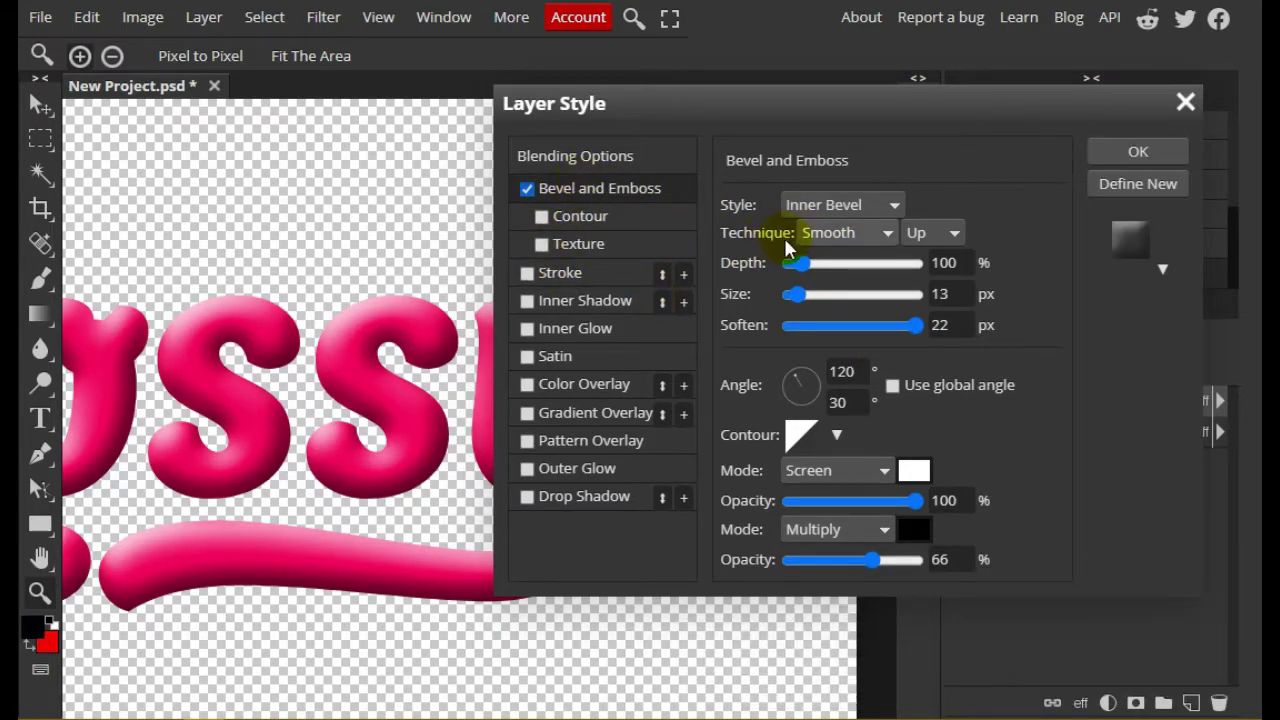
Step: Set layer 1's bevel depth to 1000%, size to 9 px, soften to 3 px and shadow opacity to 0%
left_click_drag(808, 265, 922, 261)
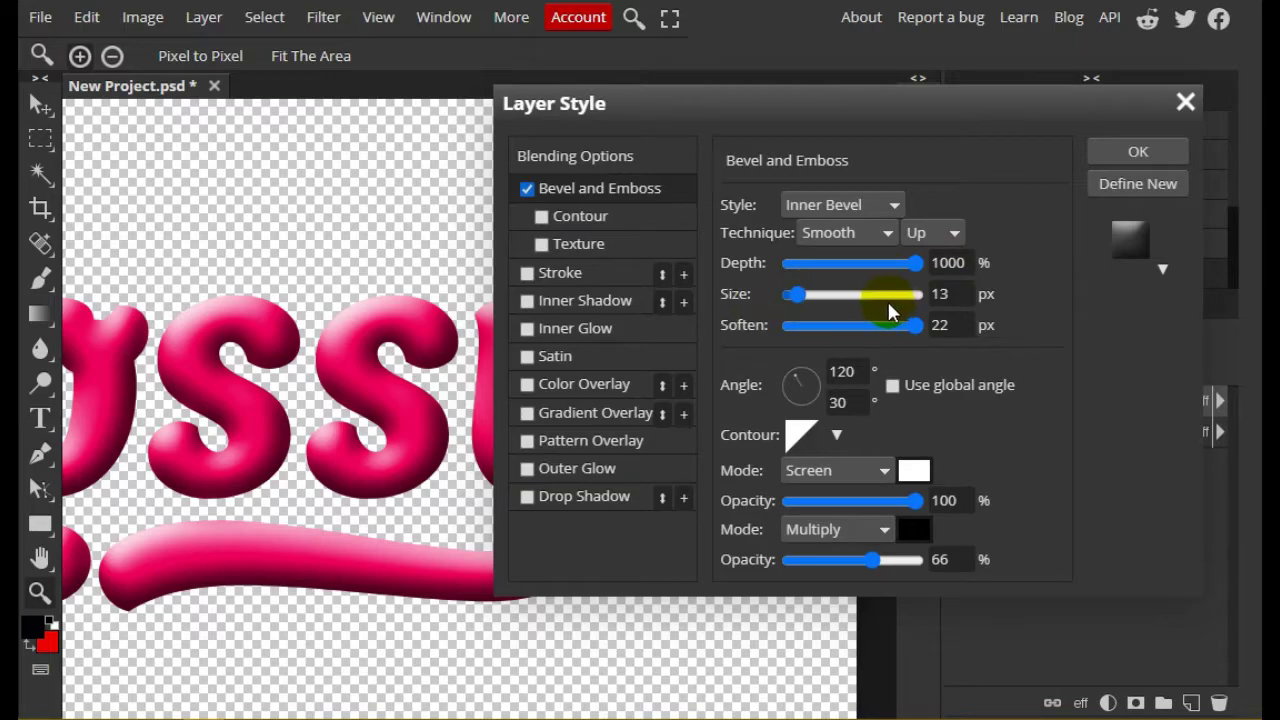
key("F9")
left_click(940, 293)
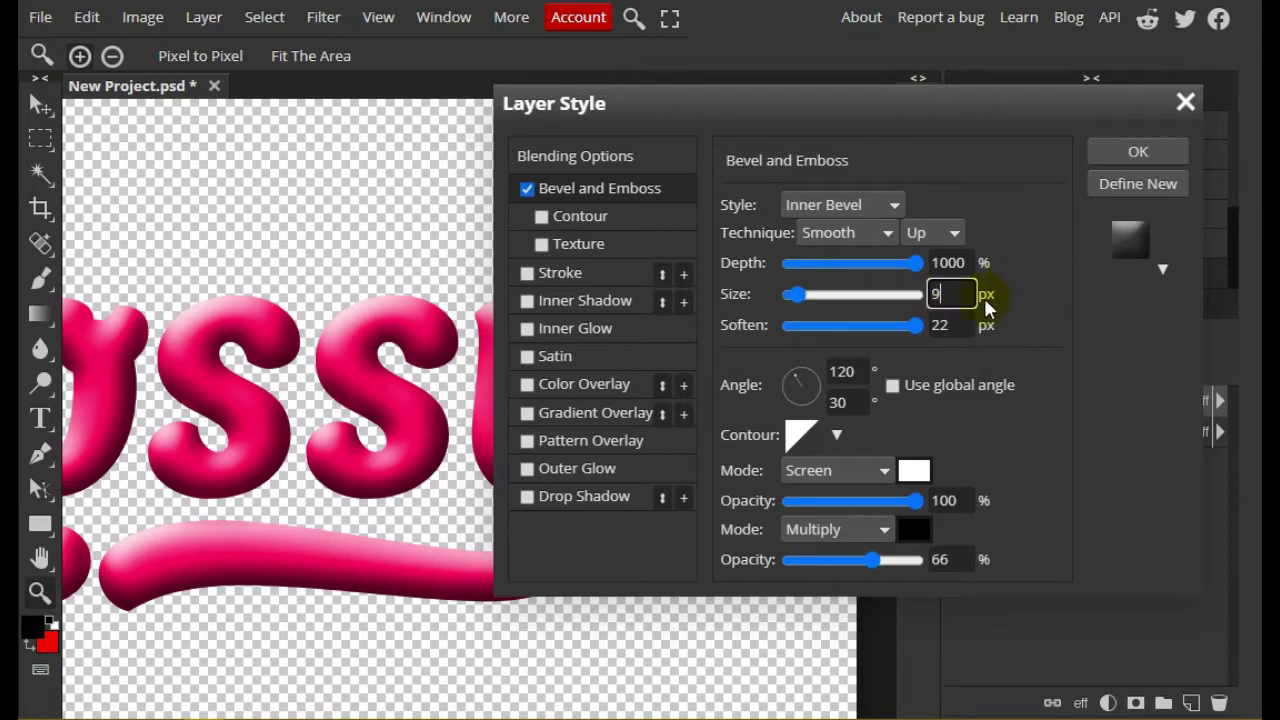
key("Tab")
key("Tab")
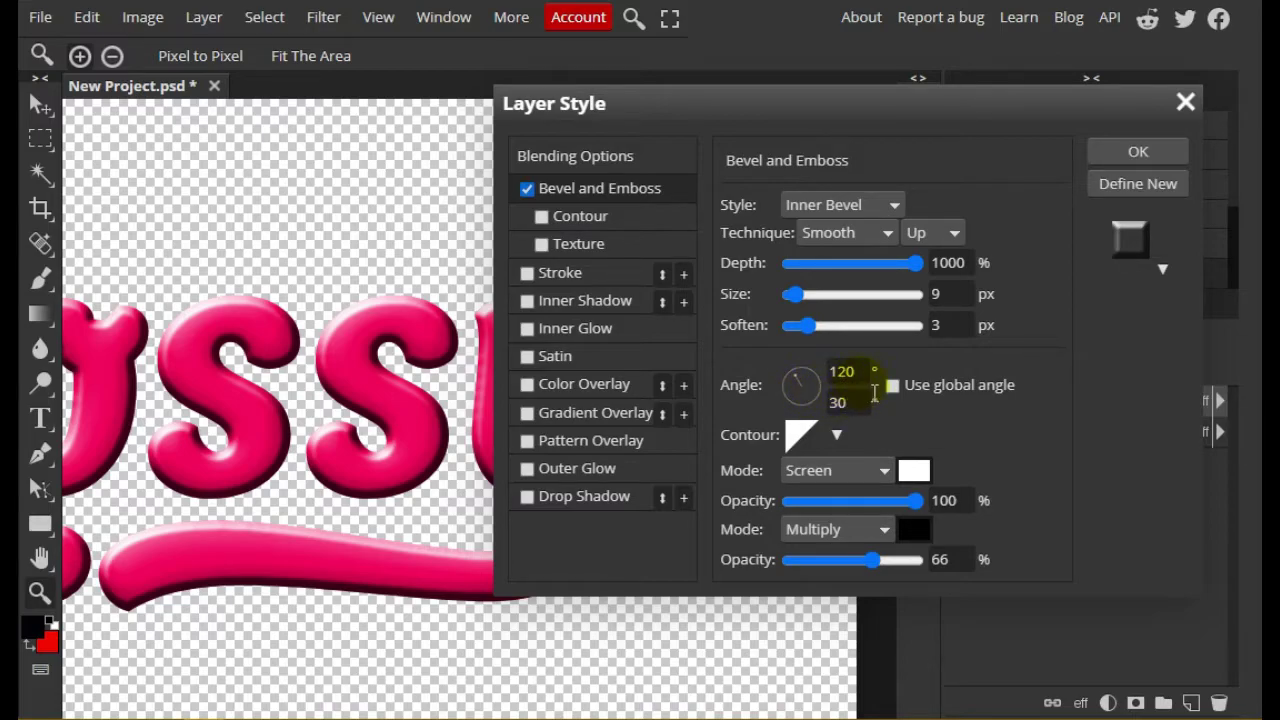
left_click_drag(869, 559, 780, 564)
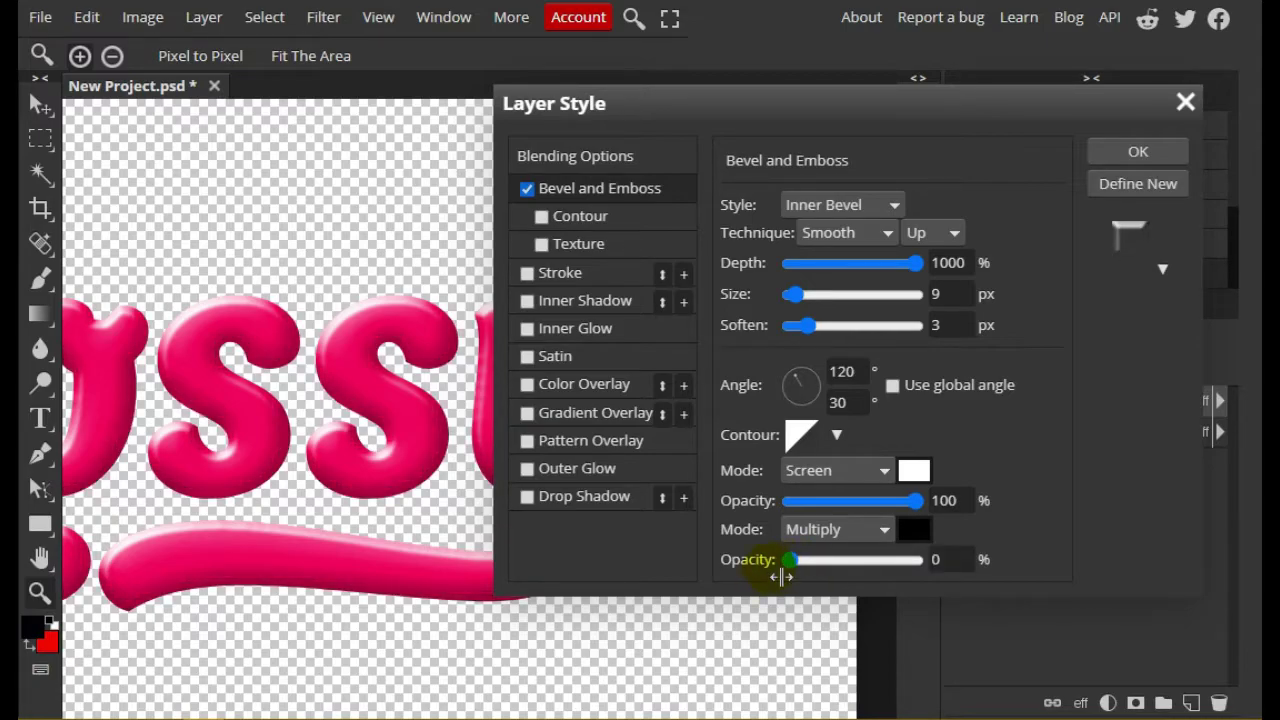
Step: Choose the steeply rising curved preset with a raised start as the contour in layer 1's Bevel and Emboss settings
left_click(838, 440)
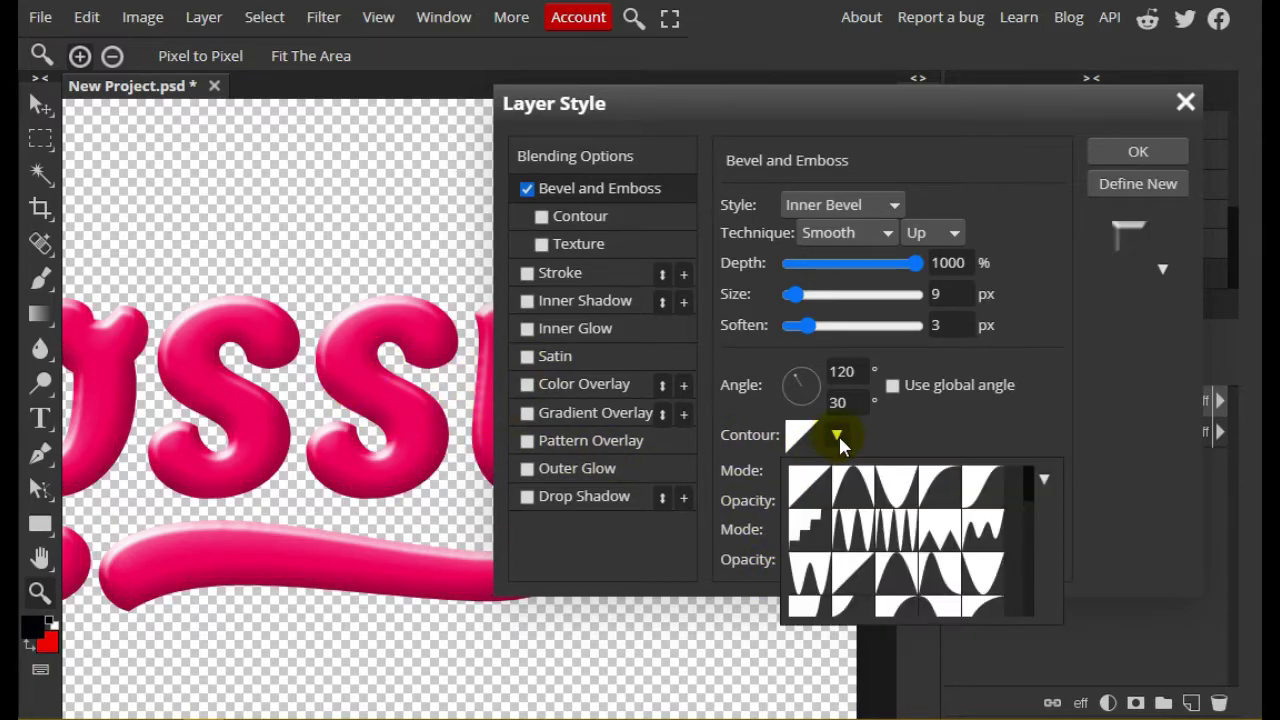
scroll(985, 525, "down", 1)
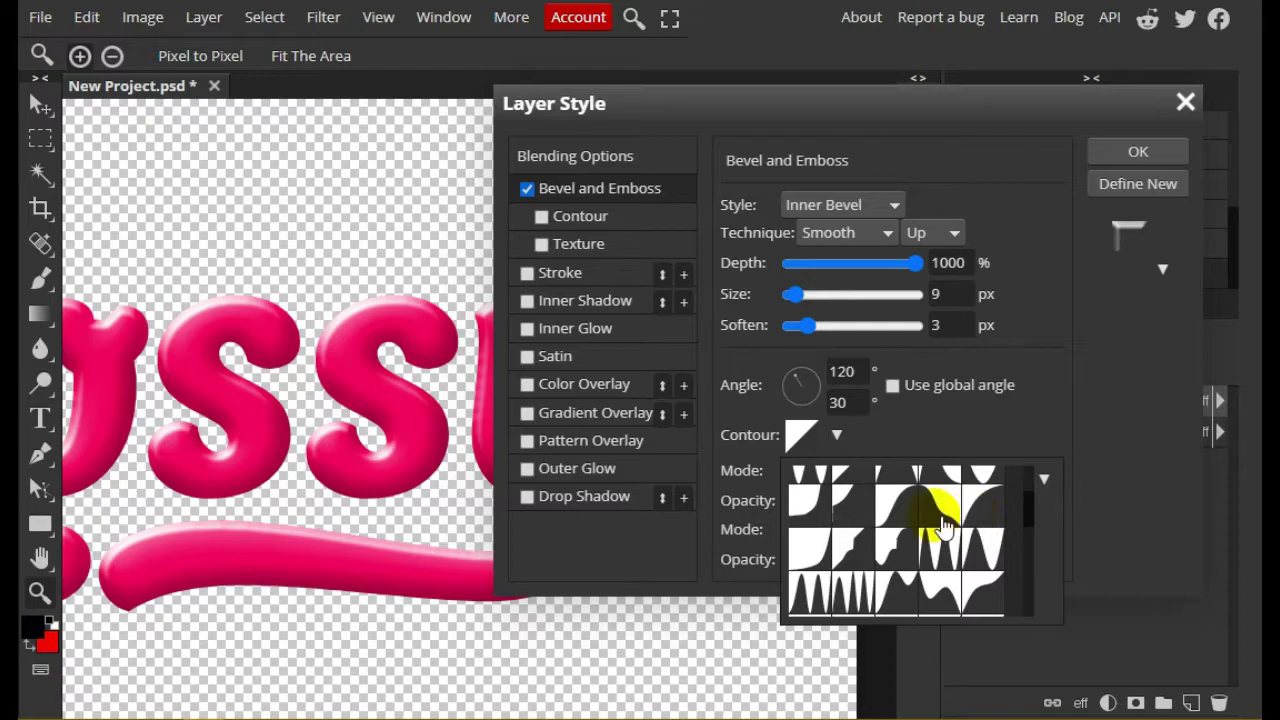
left_click(813, 515)
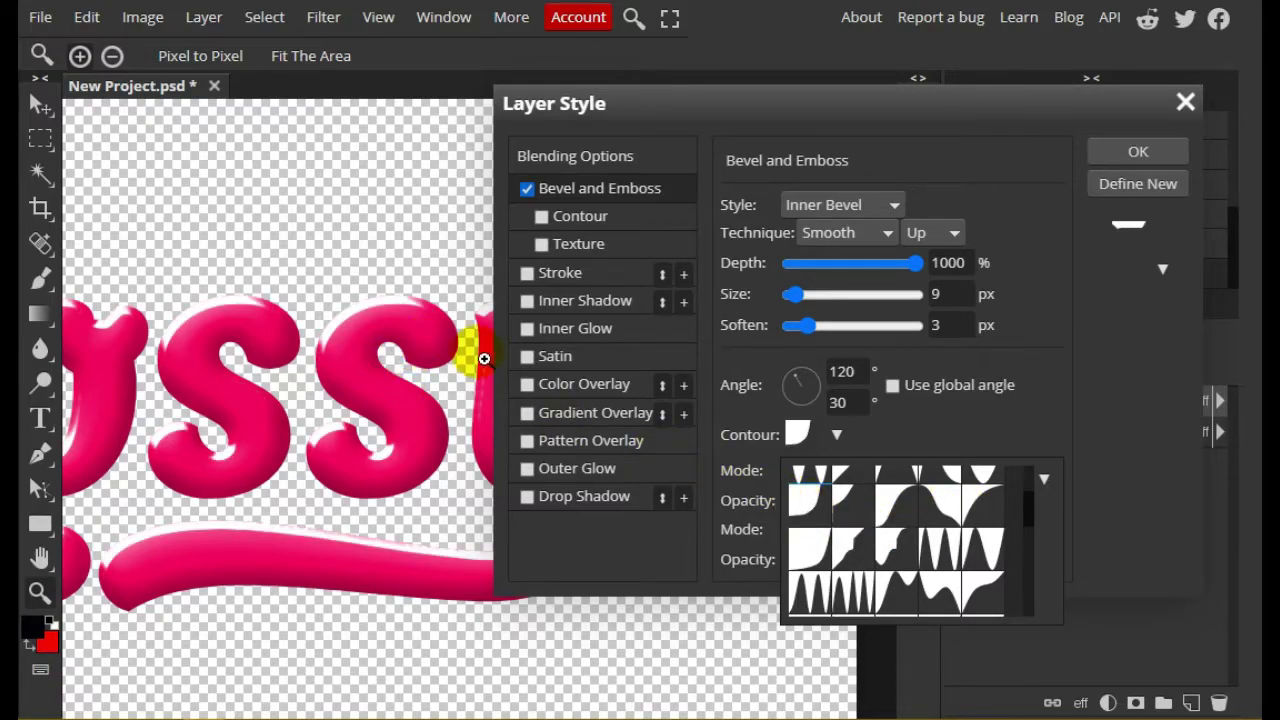
left_click(1105, 400)
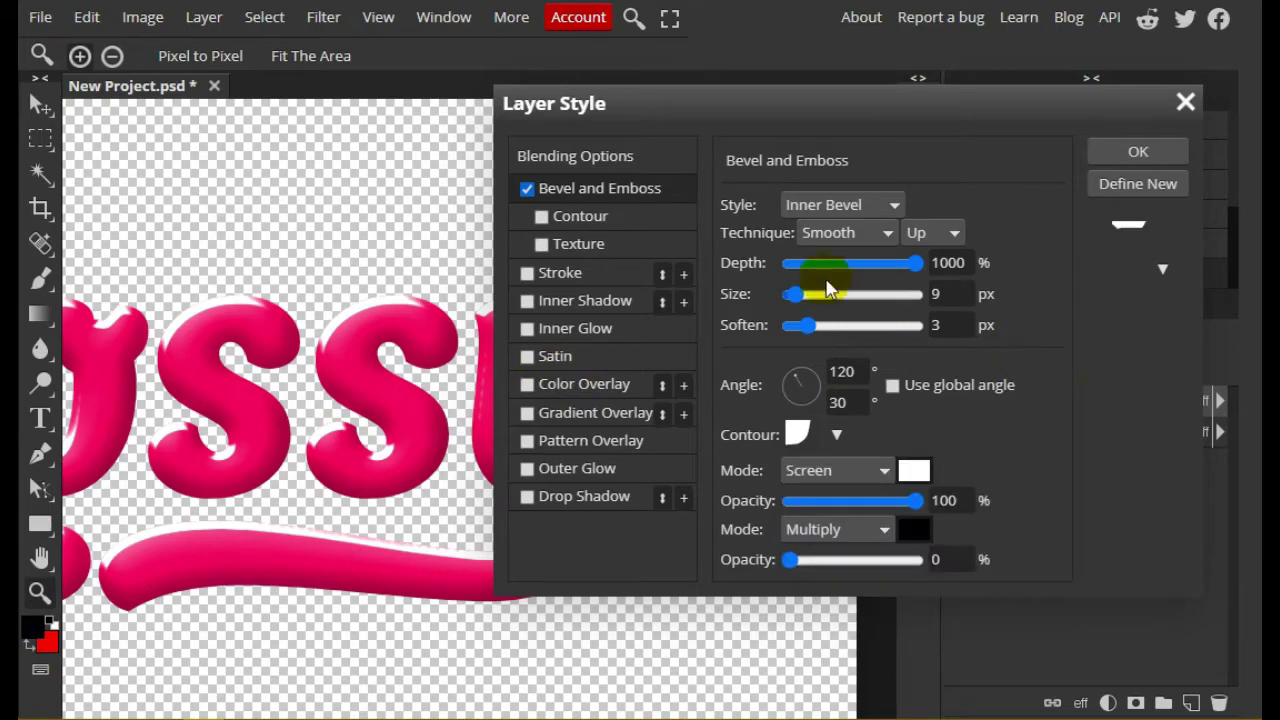
left_click_drag(894, 103, 831, 123)
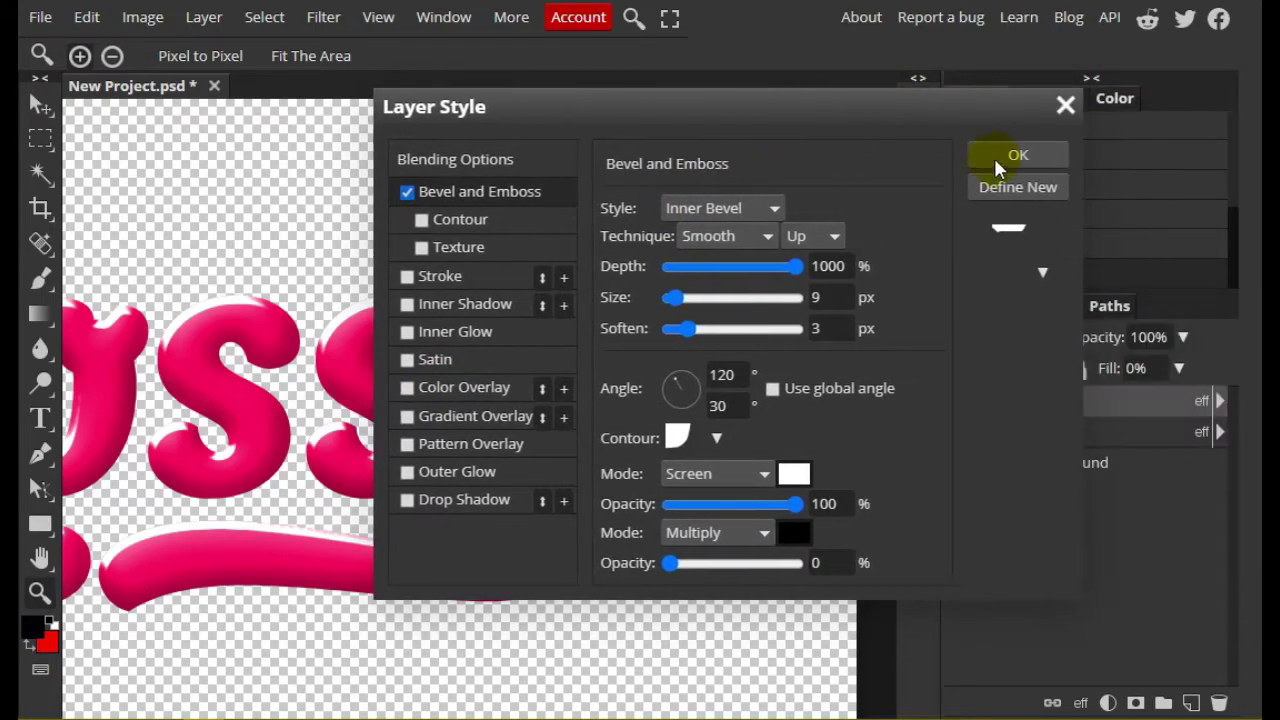
left_click_drag(748, 118, 906, 122)
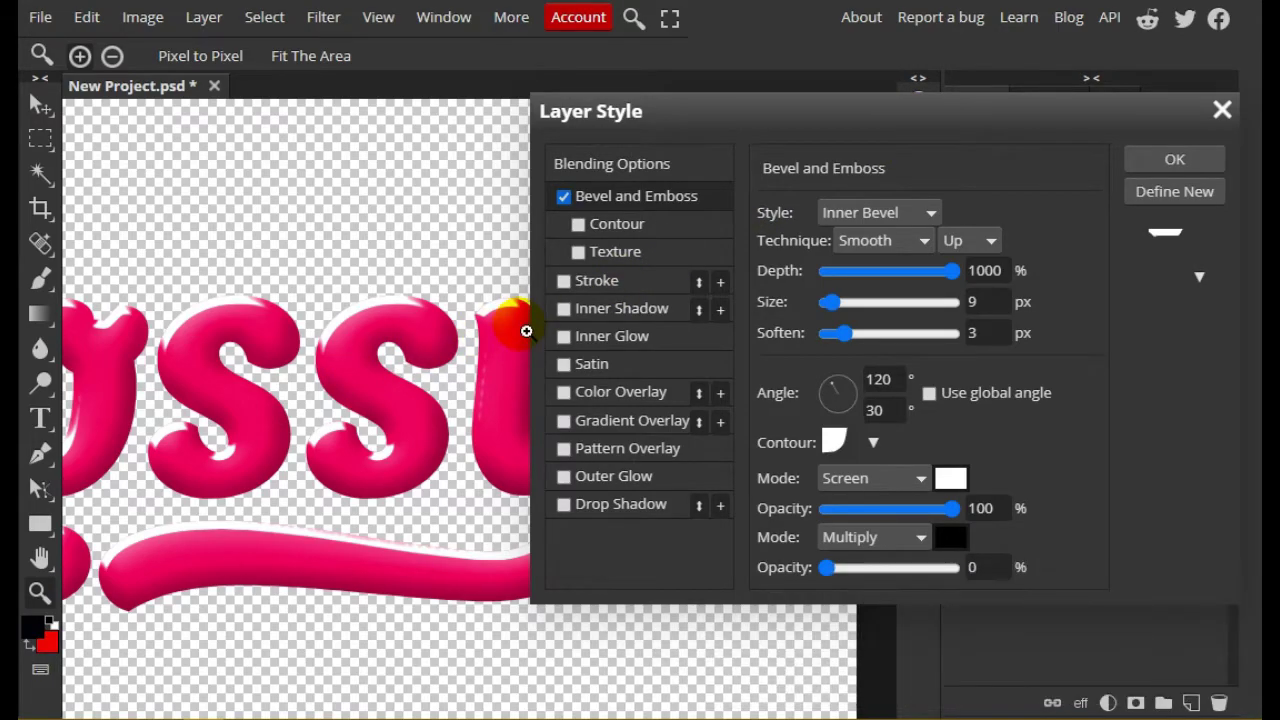
Step: Set the bevel's highlight blend mode to Linear Dodge and view its contour curve in the Contour Editor
left_click(920, 477)
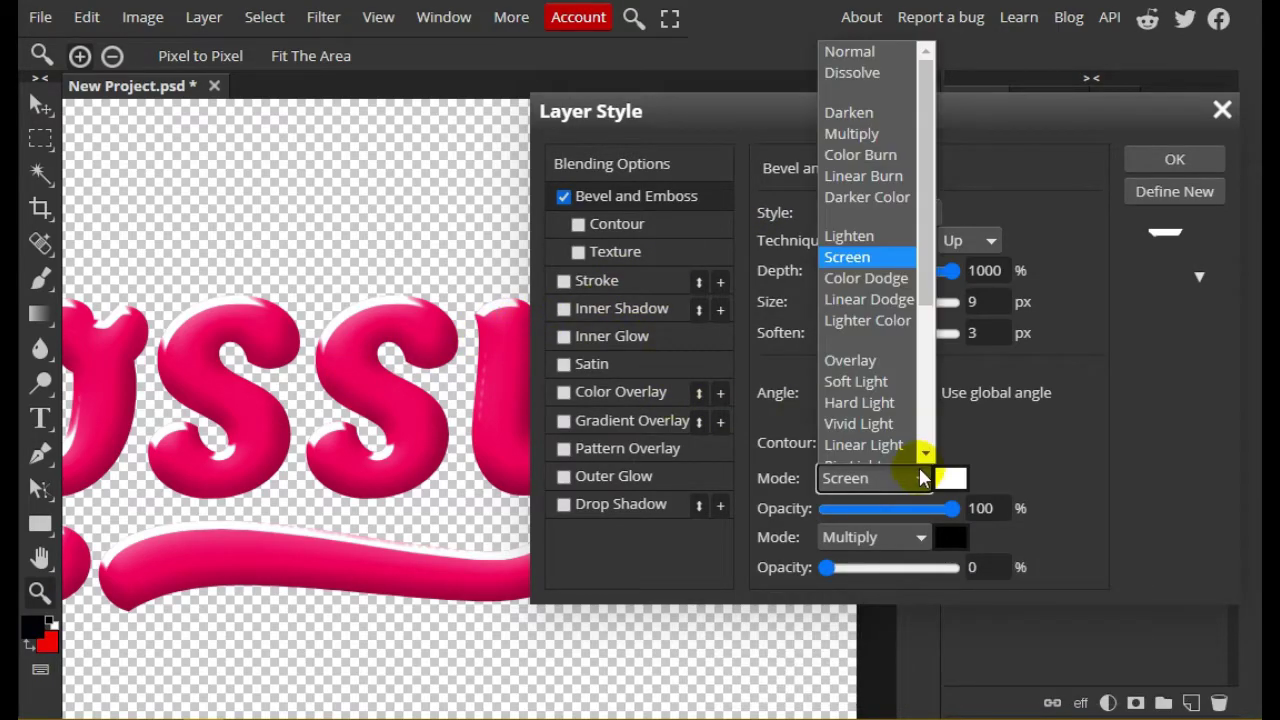
left_click(881, 287)
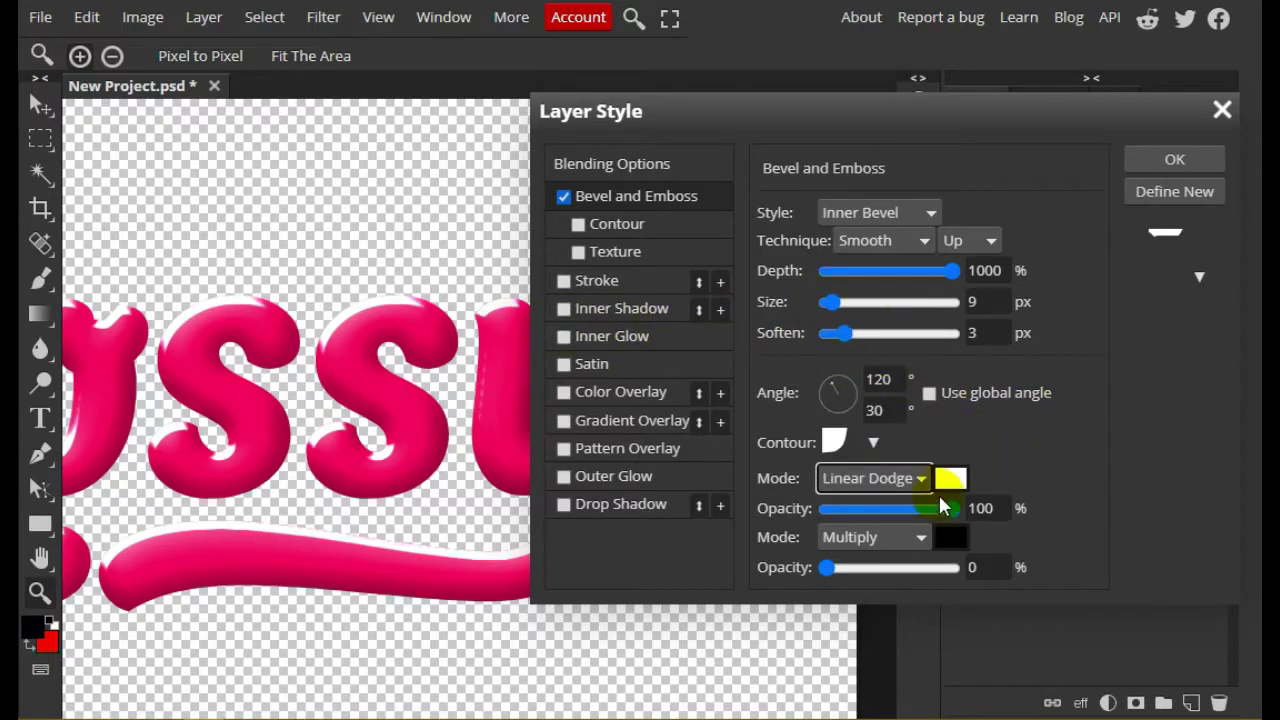
left_click(834, 442)
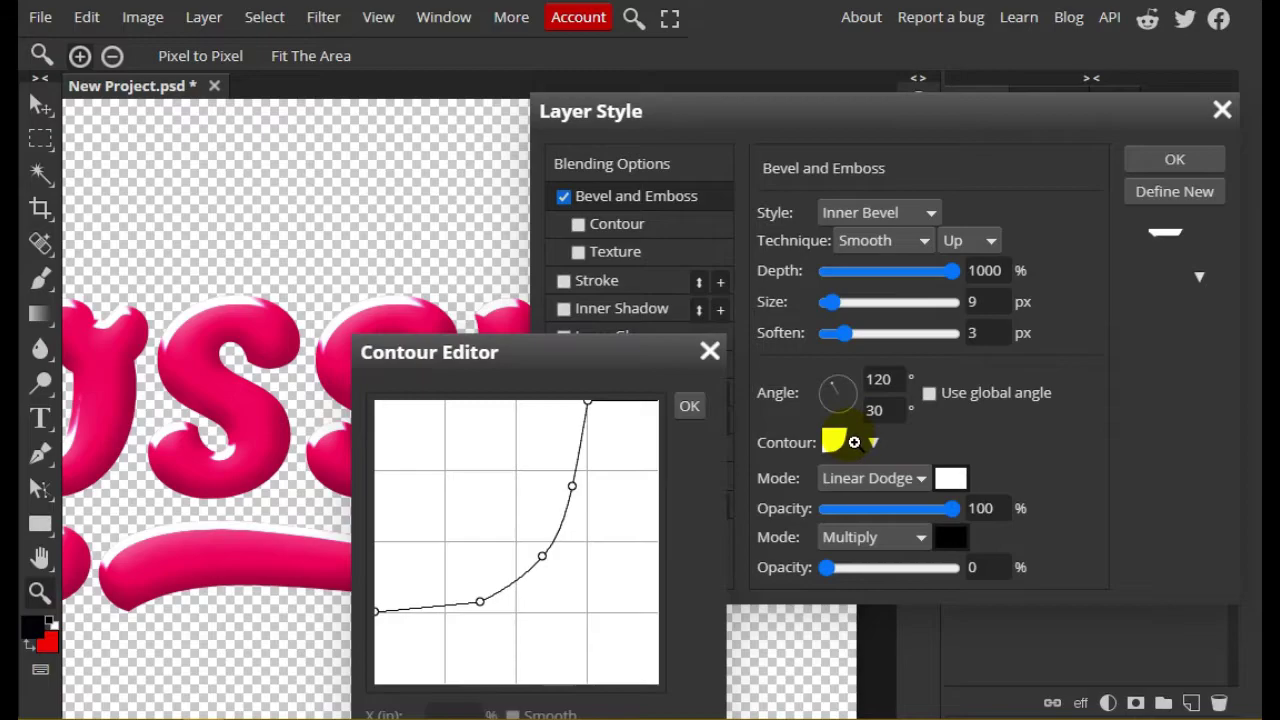
left_click(834, 440)
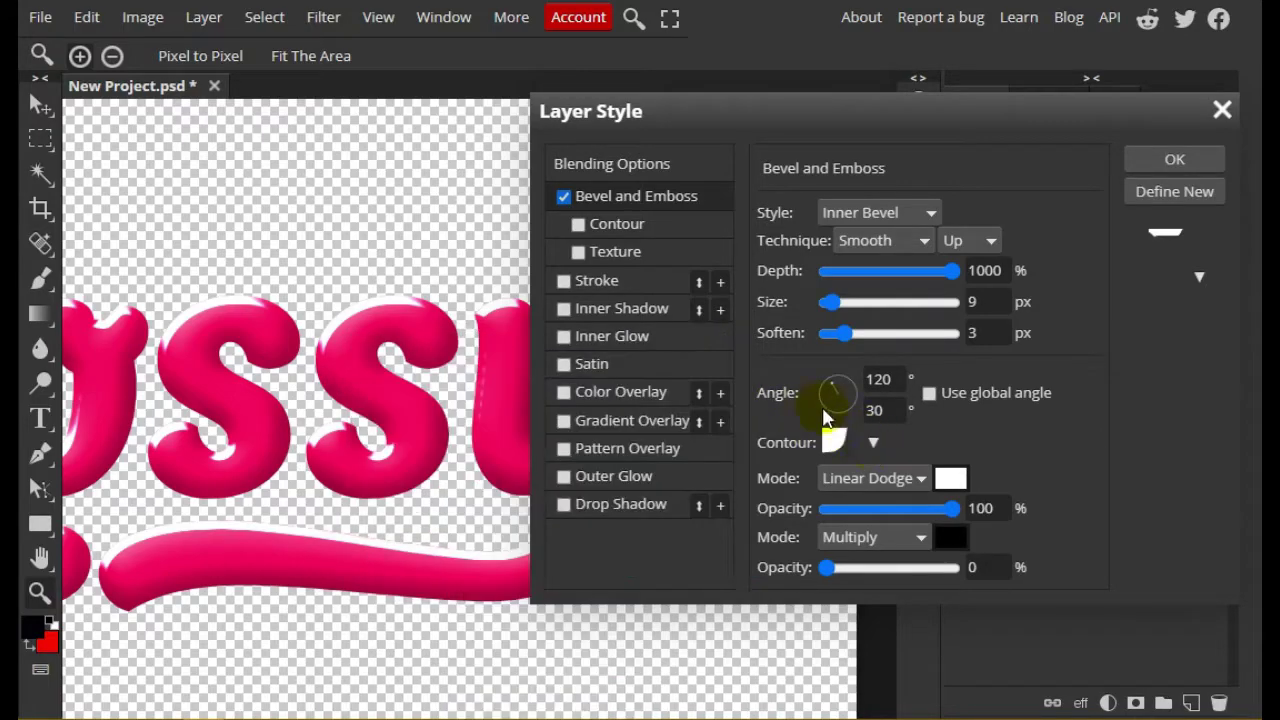
left_click(873, 442)
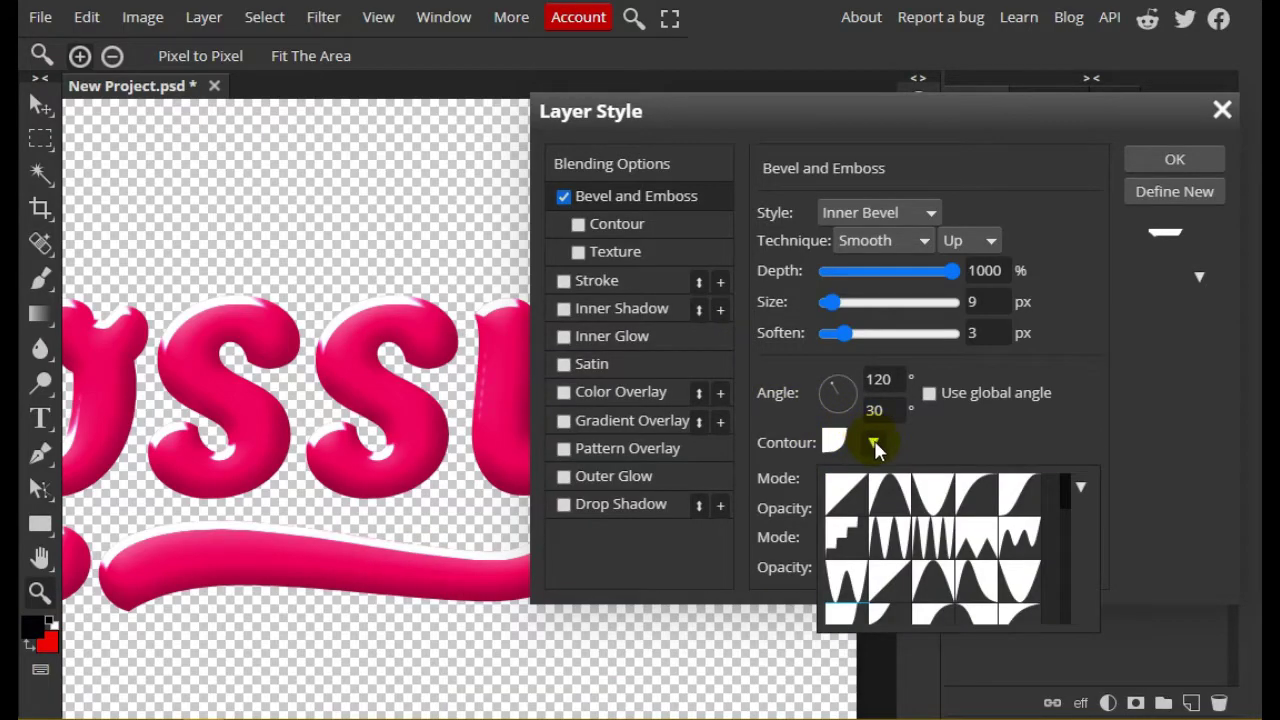
scroll(960, 528, "down", 5)
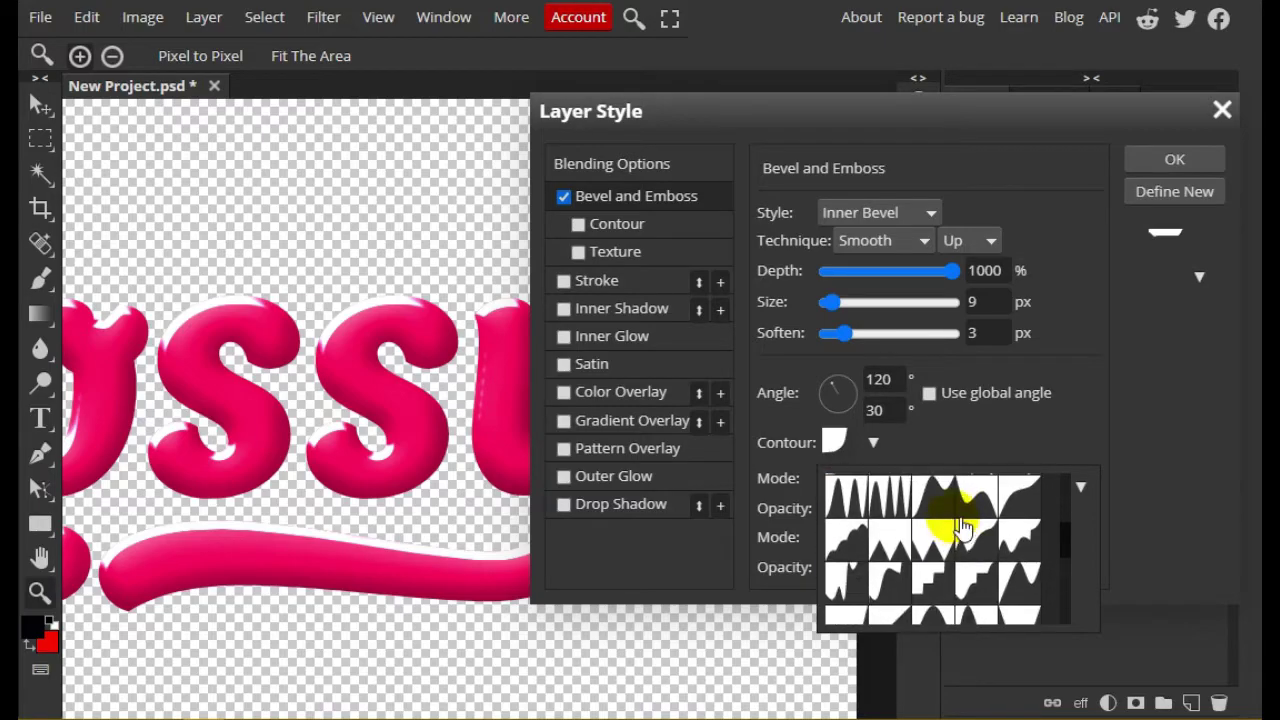
left_click(1072, 382)
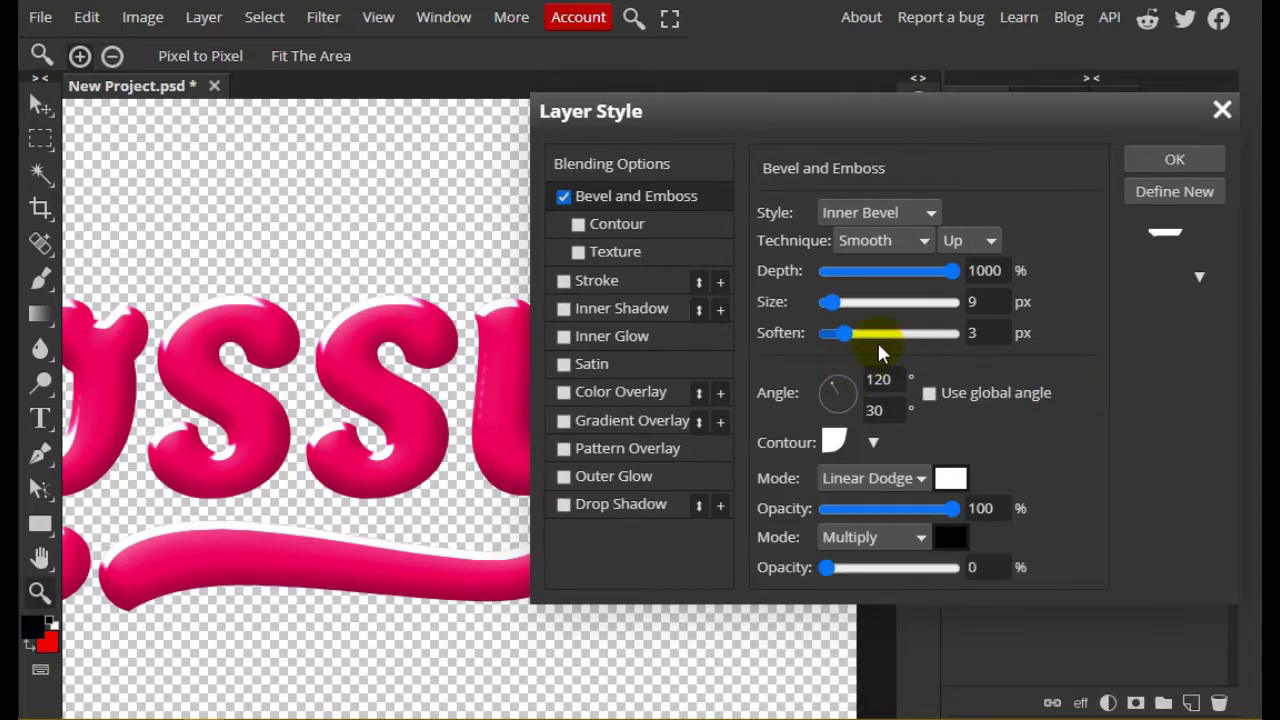
Step: Enable the Contour option of layer 1's Bevel and Emboss and set its range to 100%
left_click(624, 224)
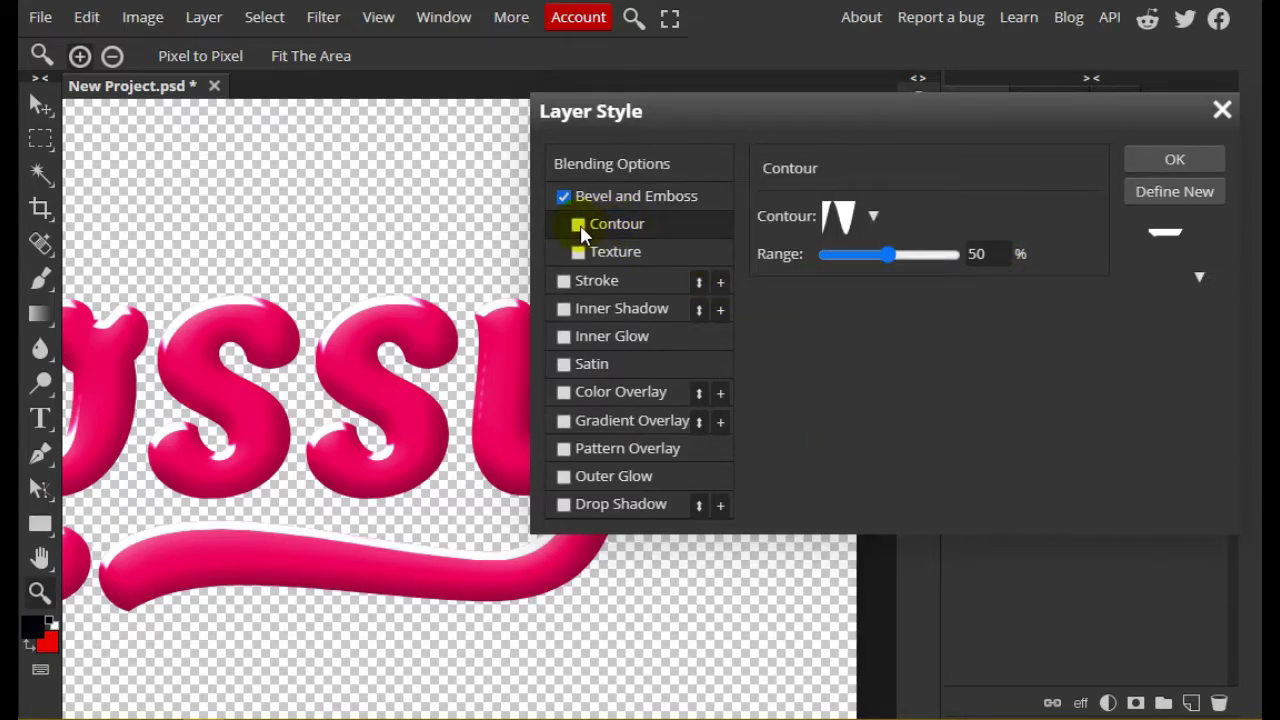
left_click(579, 225)
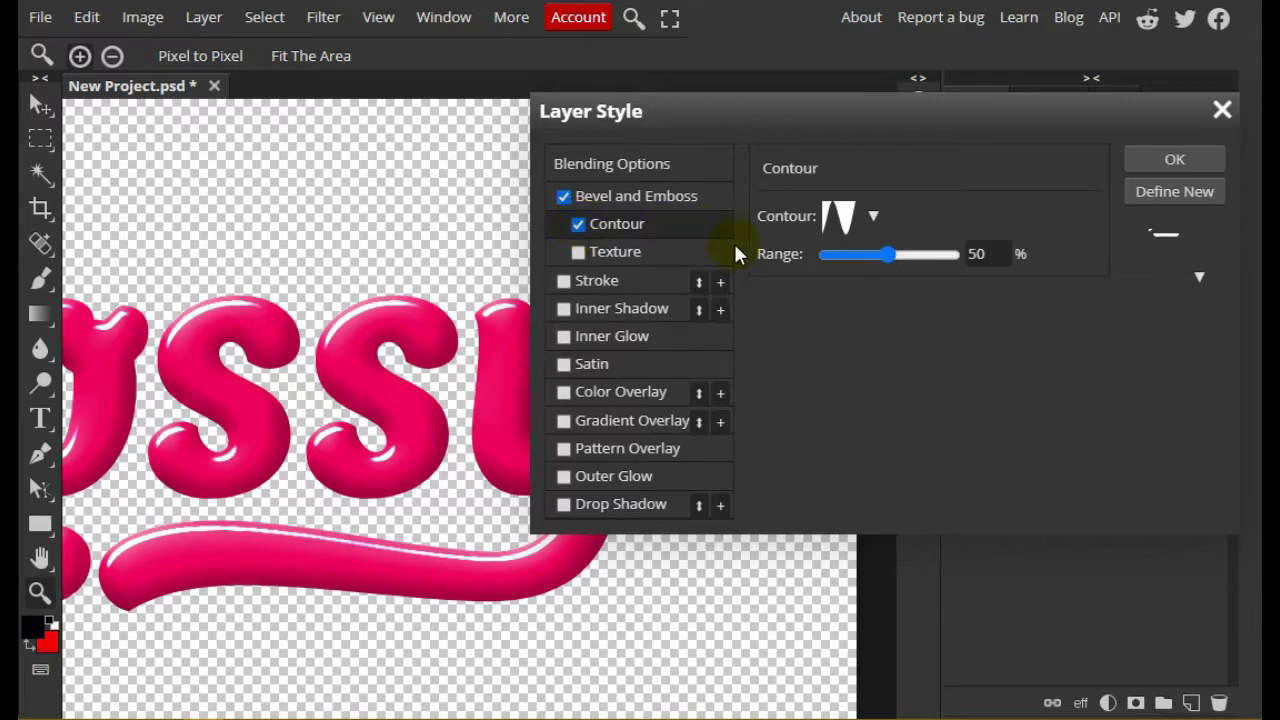
type("100")
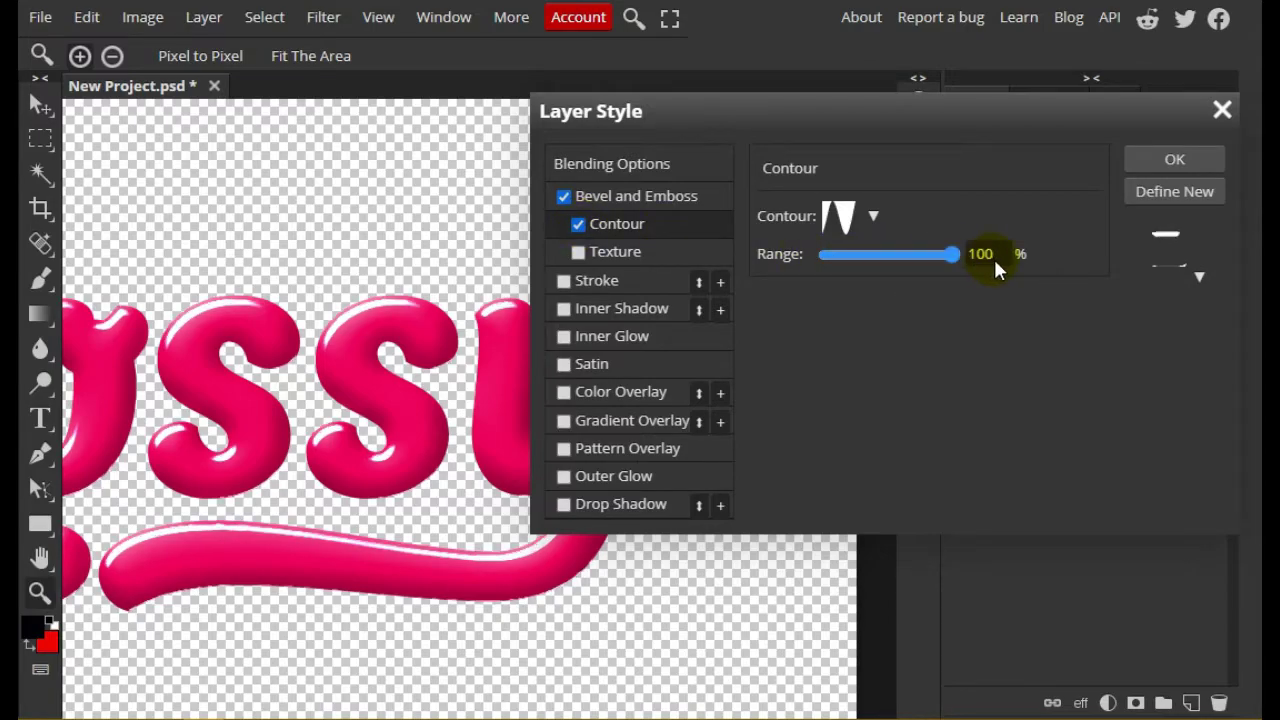
Step: Choose the Ring - Double preset as layer 1's bevel Contour and apply the layer style
left_click(874, 218)
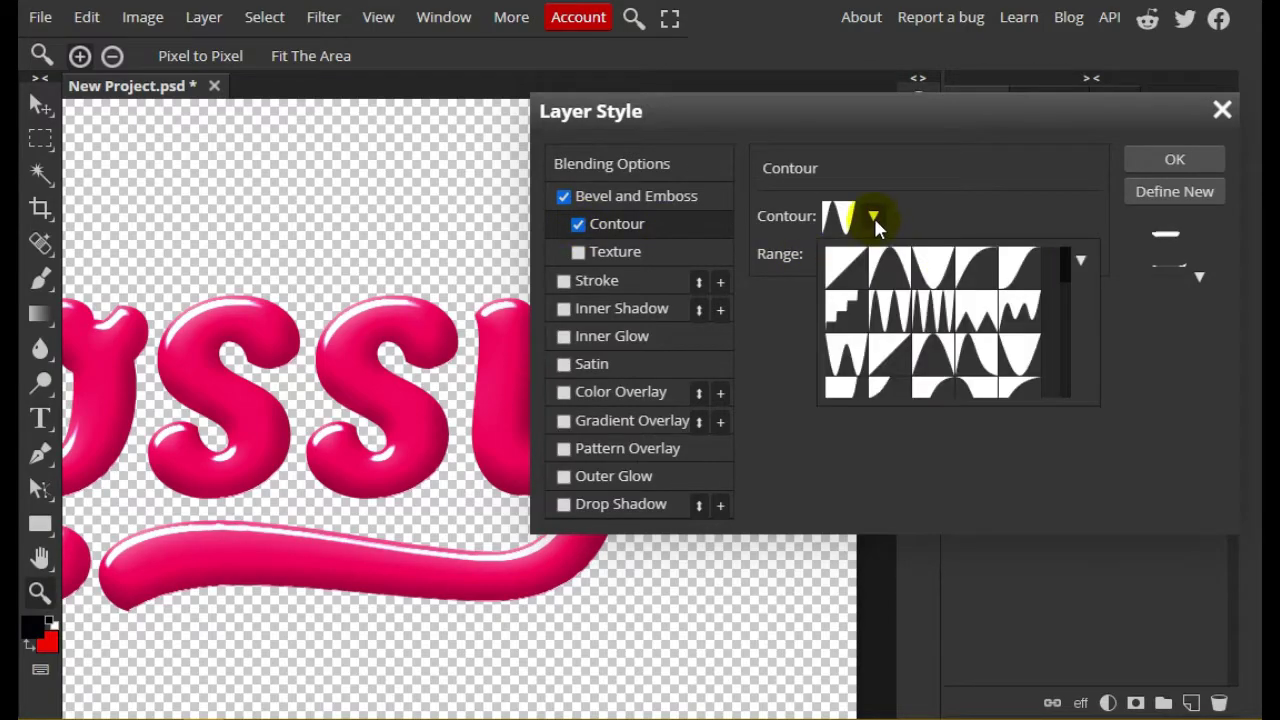
scroll(955, 275, "down", 1)
scroll(968, 278, "up", 1)
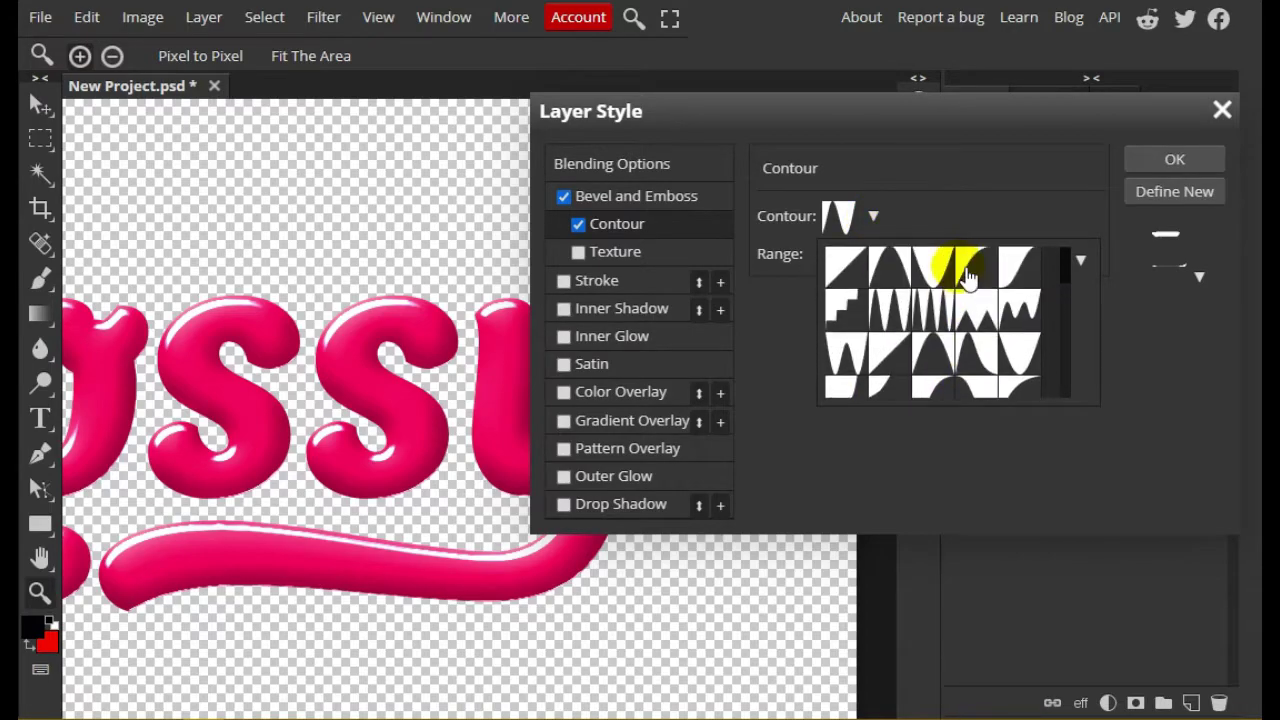
scroll(972, 281, "down", 1)
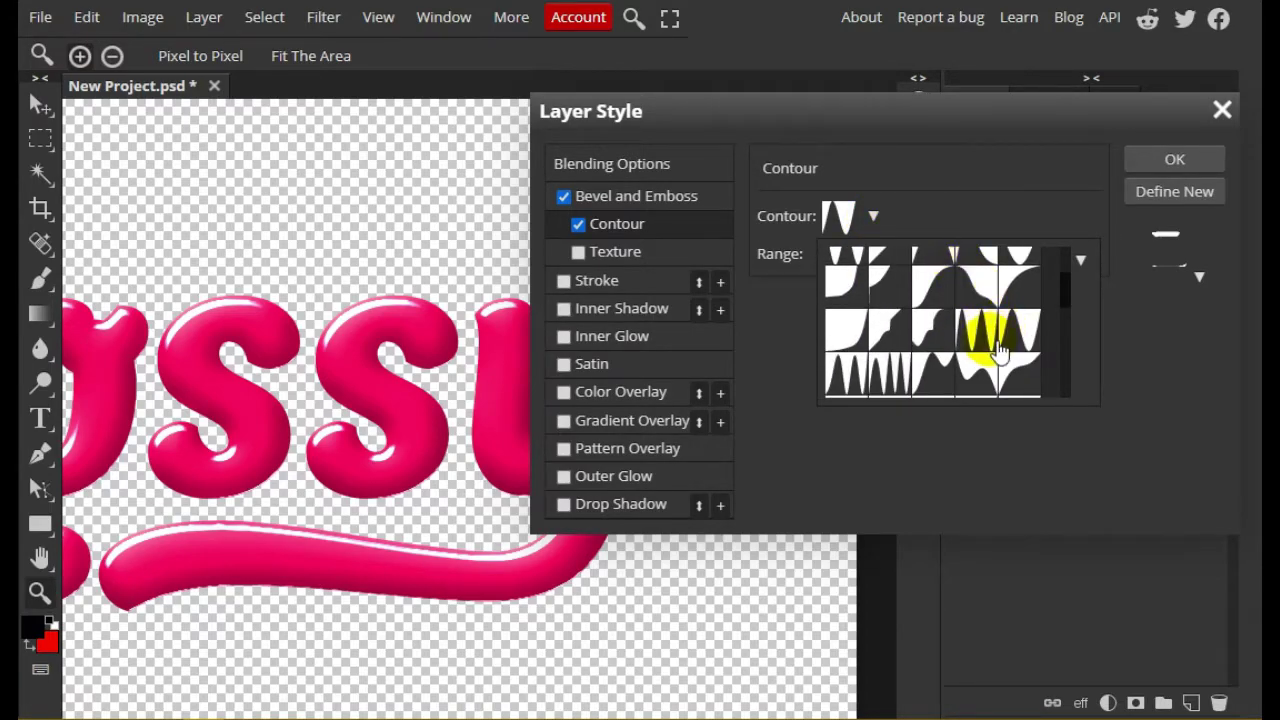
scroll(986, 343, "down", 1)
scroll(995, 348, "up", 1)
left_click(989, 342)
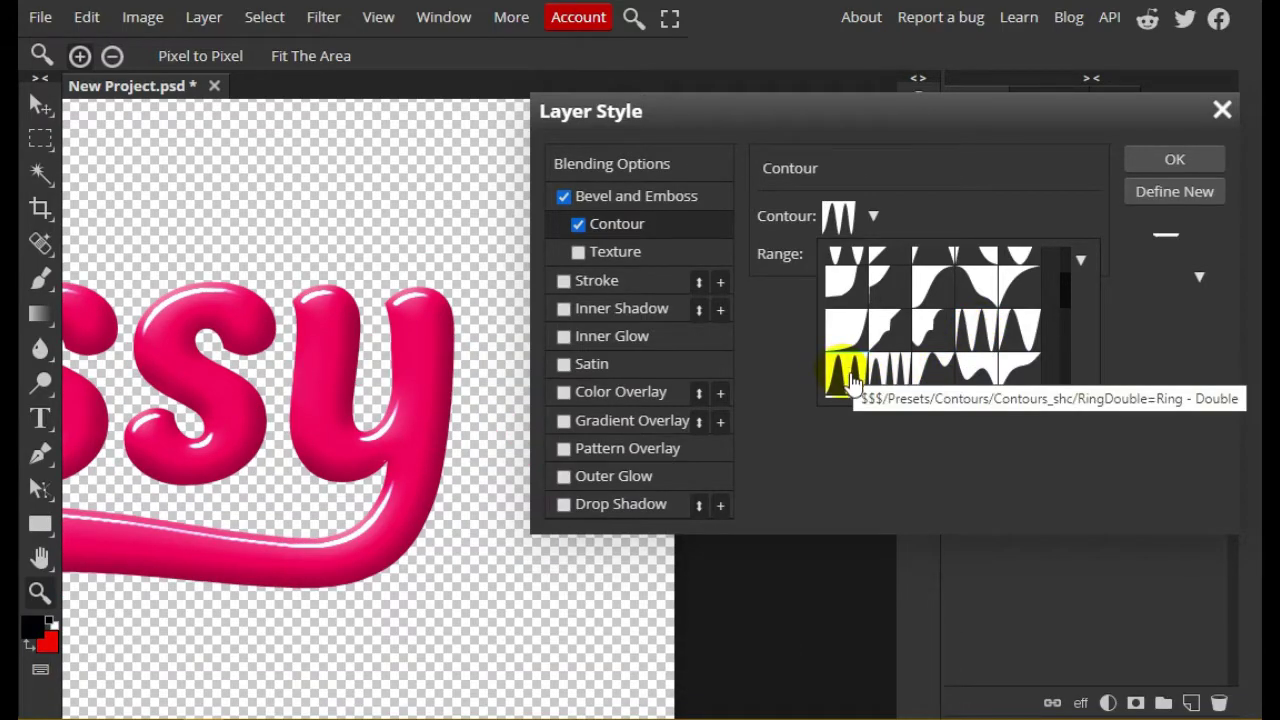
left_click(858, 379)
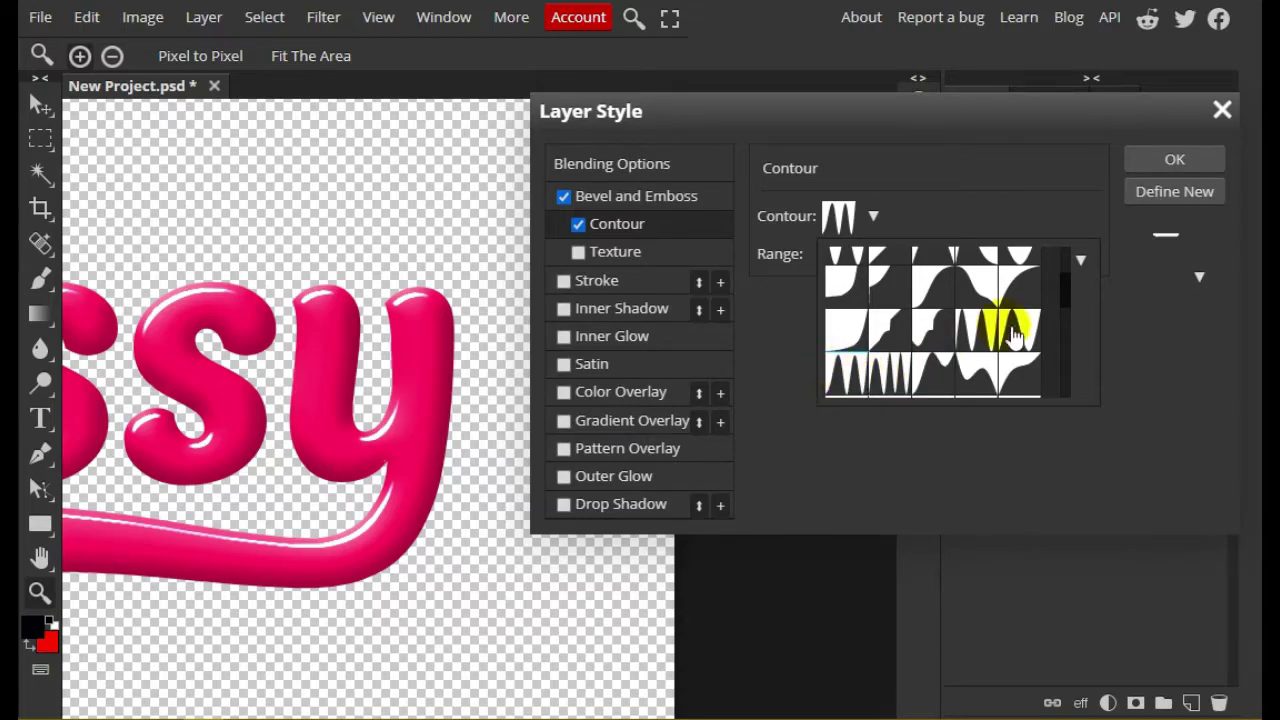
left_click(912, 441)
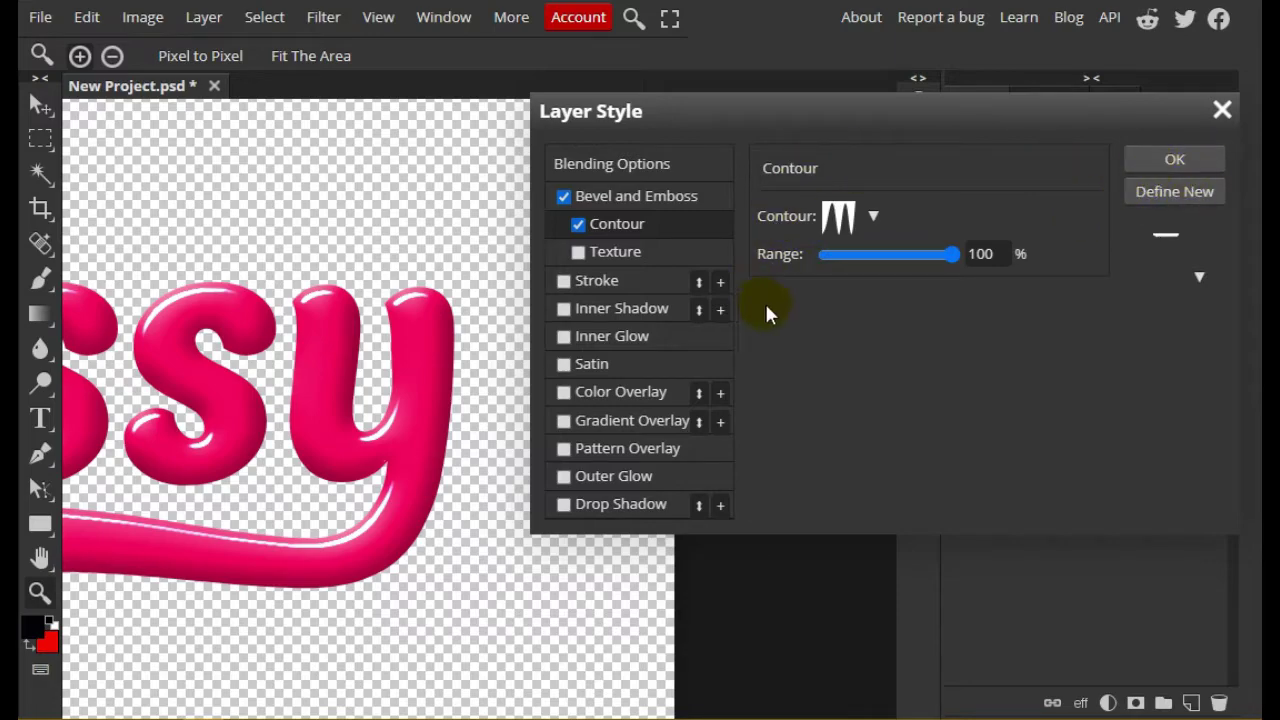
left_click(1165, 162)
Step: Select the Background layer and make it visible behind the lettering
scroll(486, 303, "right", 2)
scroll(486, 303, "left", 2)
key("ctrl+0")
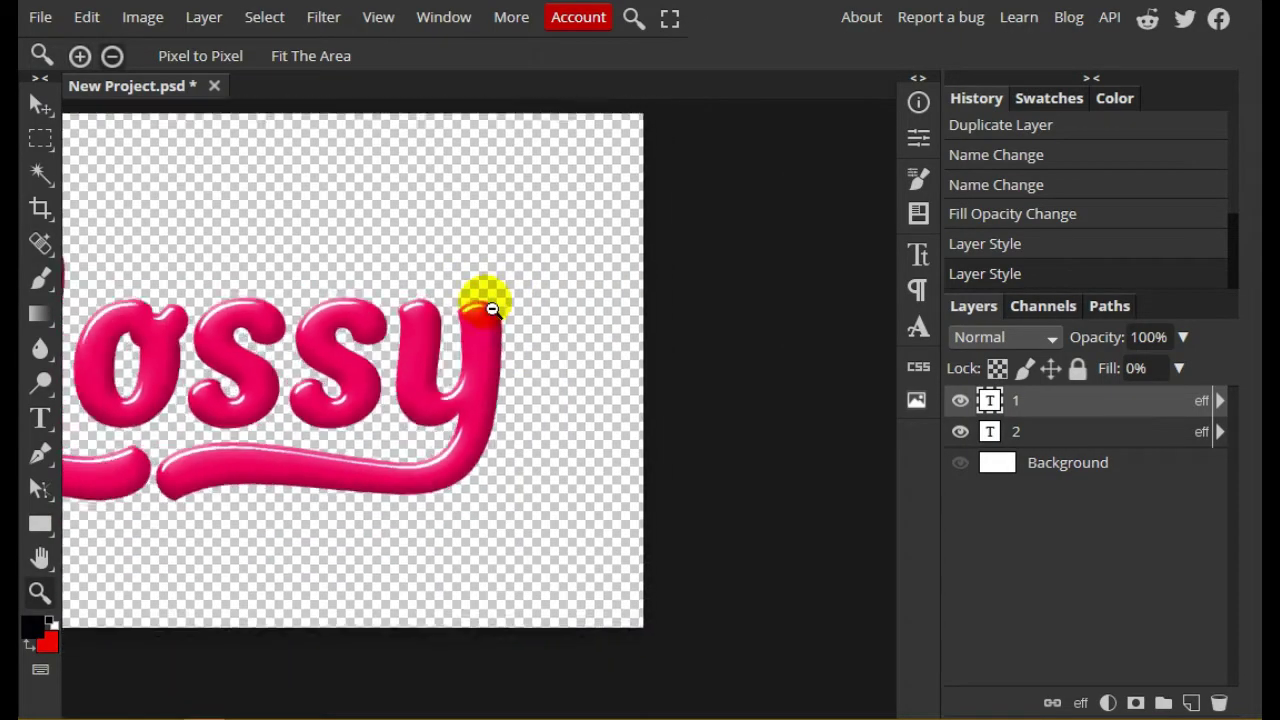
key("ctrl+plus")
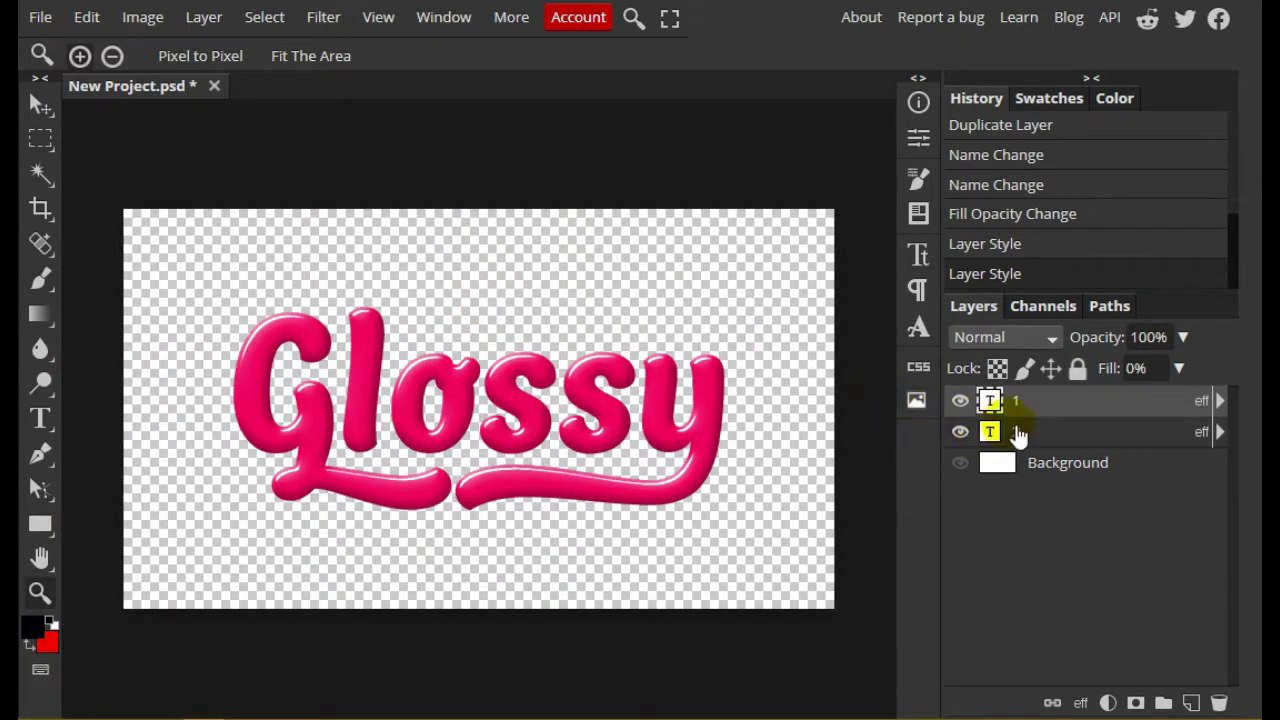
left_click(997, 468)
left_click(961, 464)
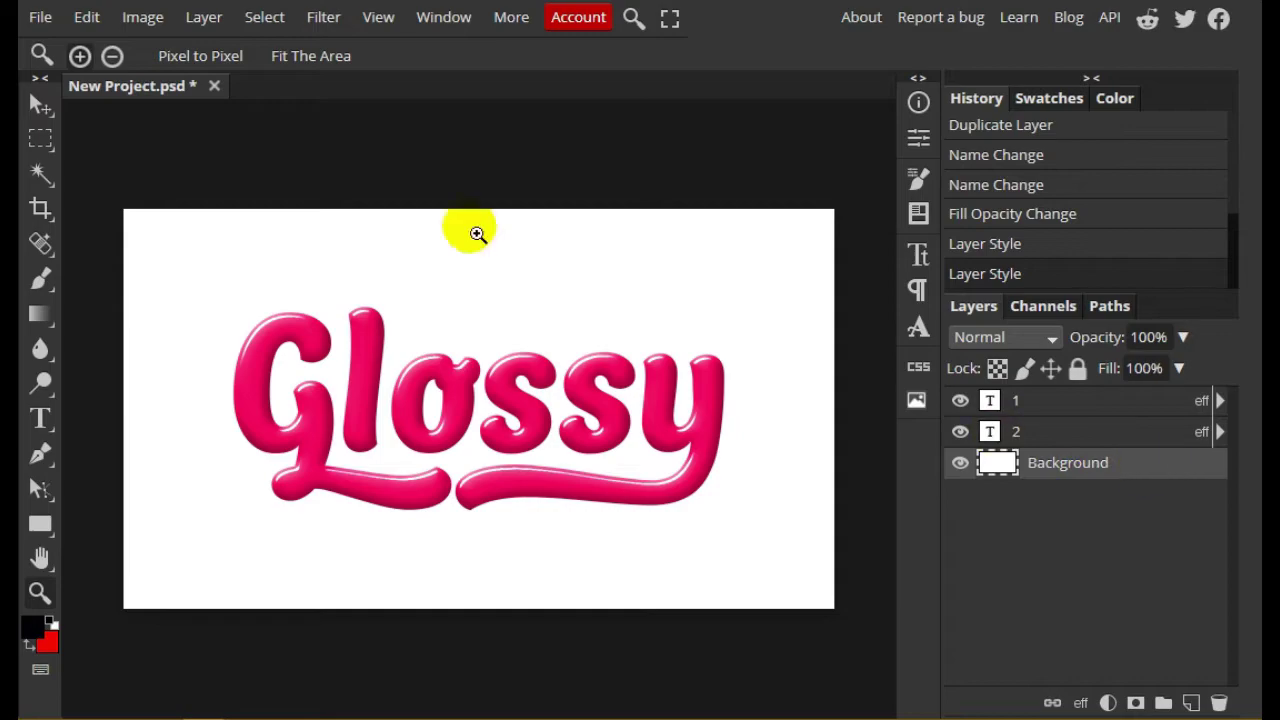
Step: Enable a Color Overlay in the Background layer's style settings
left_click(205, 22)
mouse_move(286, 196)
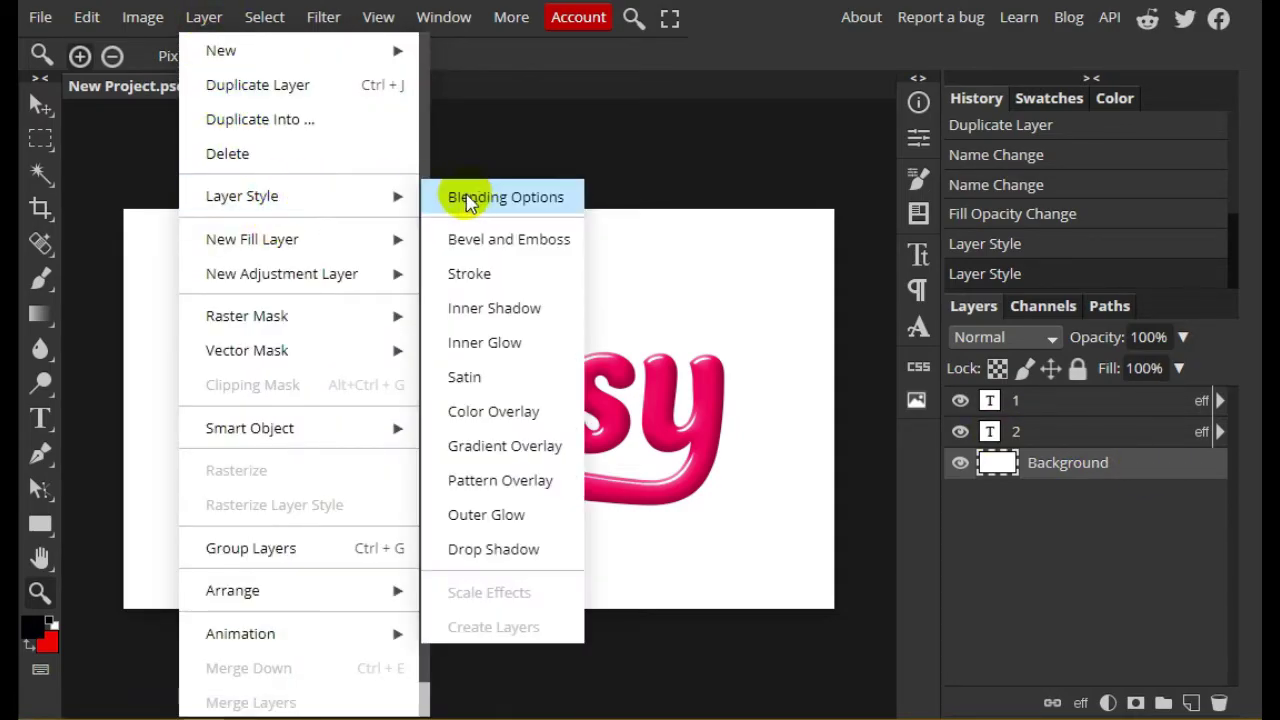
left_click(470, 200)
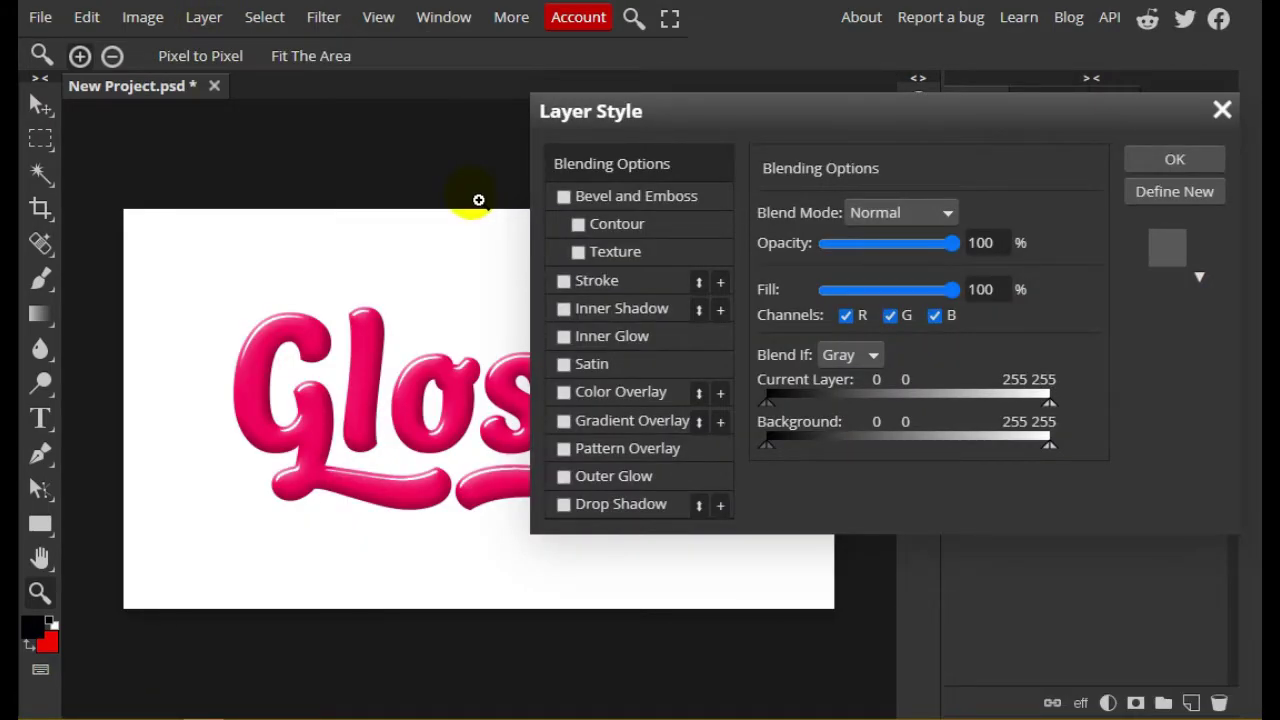
left_click(564, 392)
left_click(615, 390)
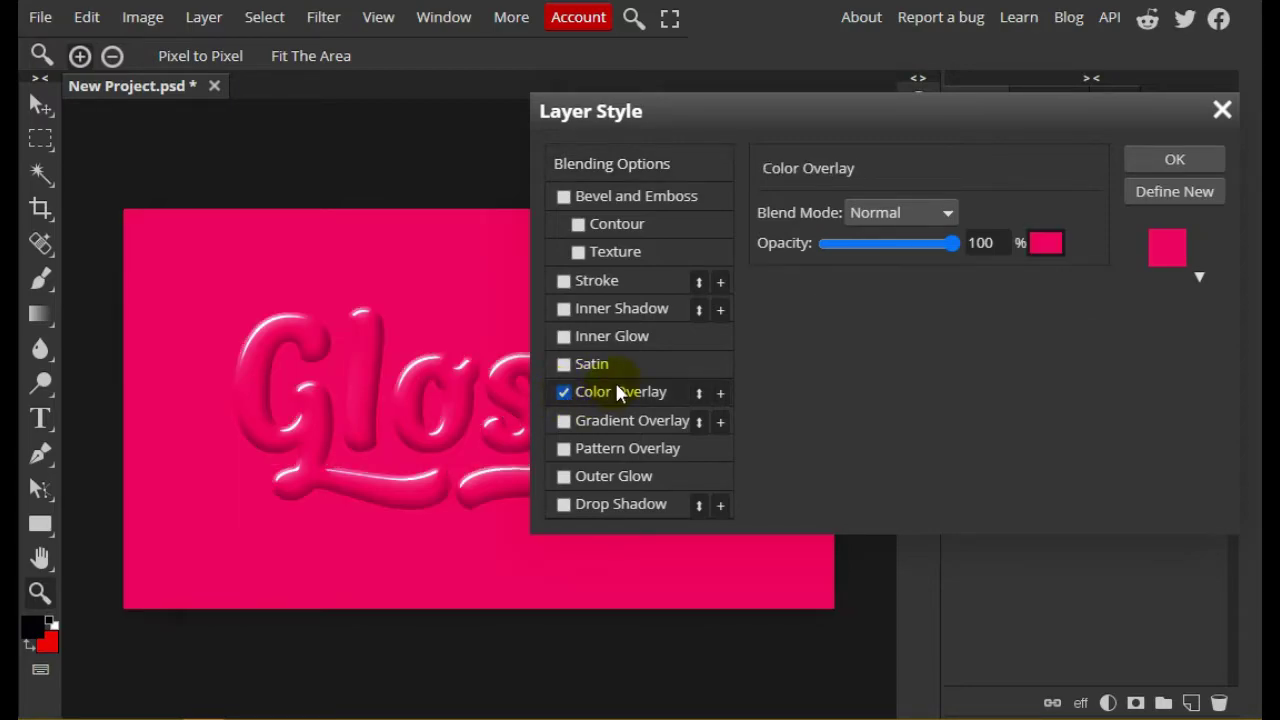
Step: Set the Background's Color Overlay to a very dark navy blue and apply the layer style
left_click(1036, 250)
left_click_drag(598, 188, 937, 124)
left_click_drag(812, 222, 814, 270)
mouse_move(790, 378)
left_mouse_down()
mouse_move(783, 390)
mouse_move(842, 406)
left_mouse_up()
left_click(934, 419)
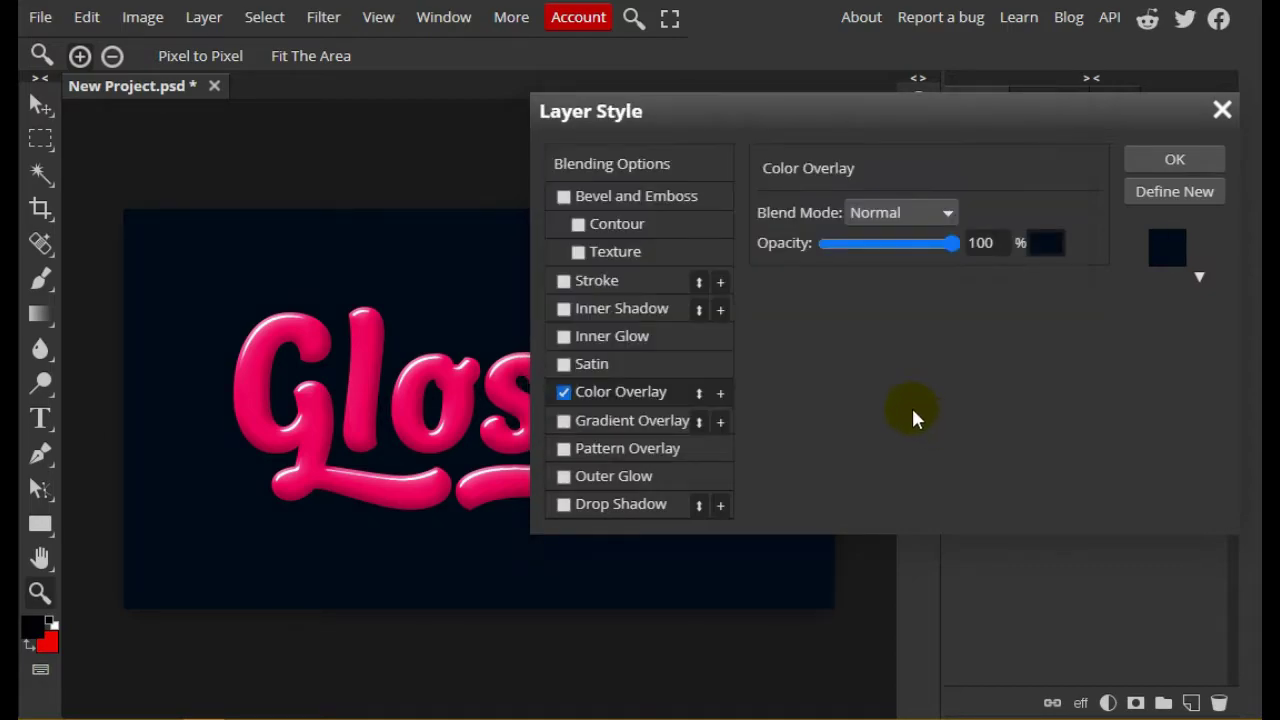
left_click(1175, 159)
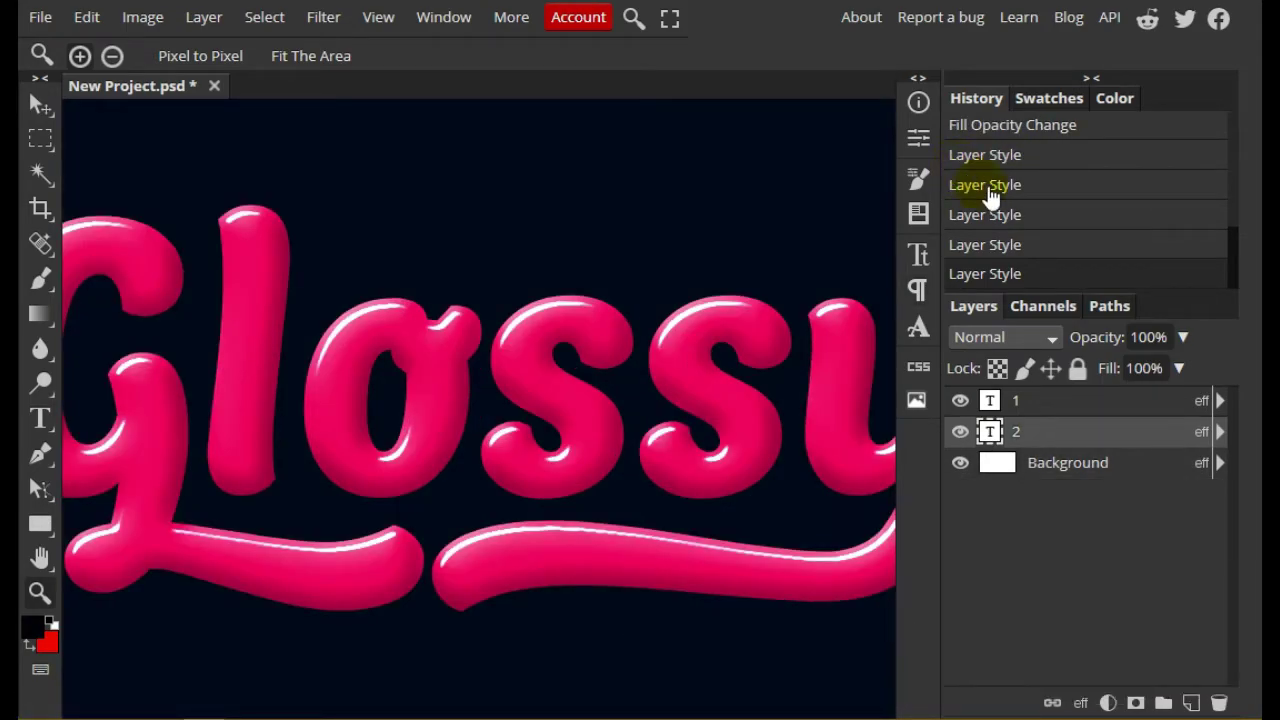
Step: Set the soften value of layer 2's Bevel and Emboss to 16 px and apply the layer style
left_click(190, 22)
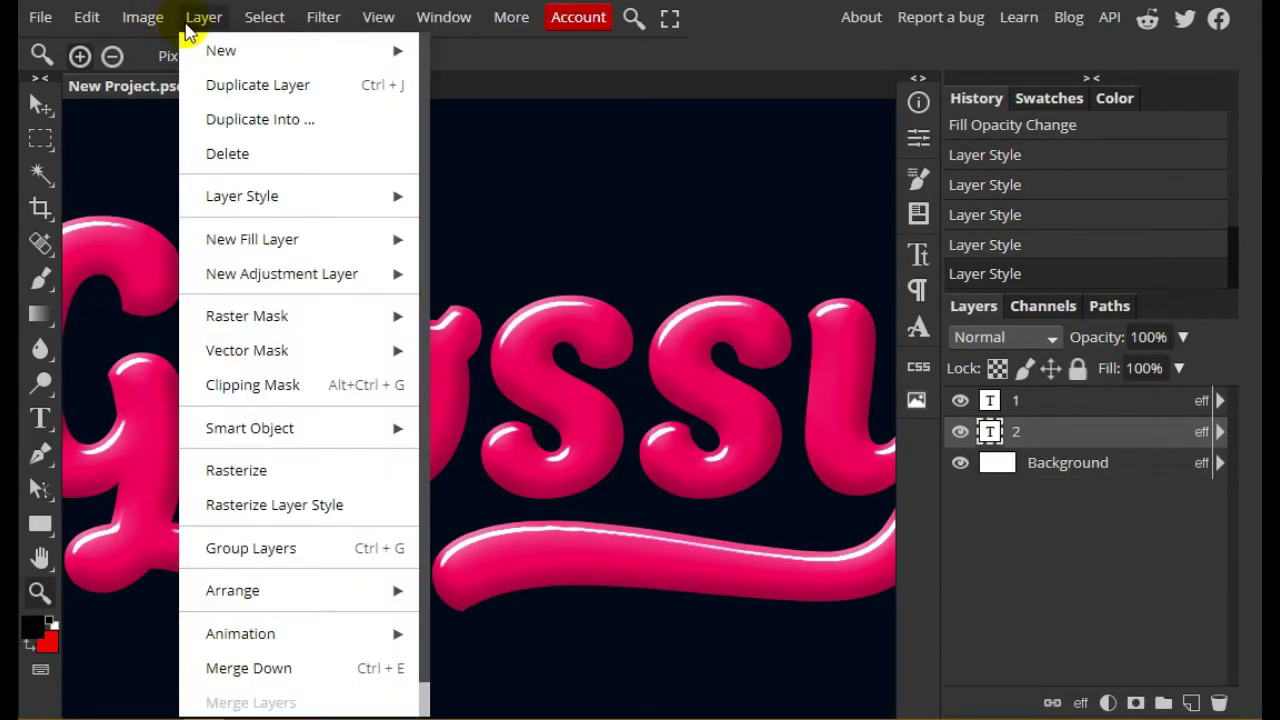
mouse_move(304, 201)
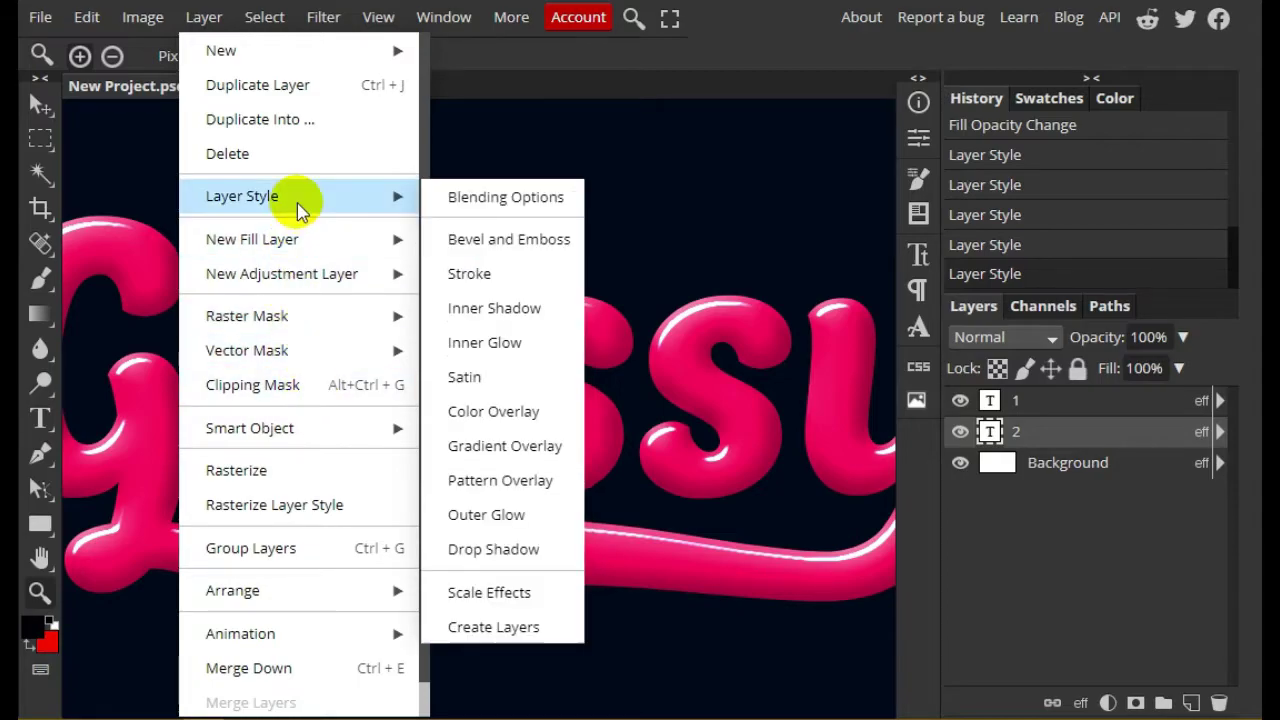
left_click(508, 195)
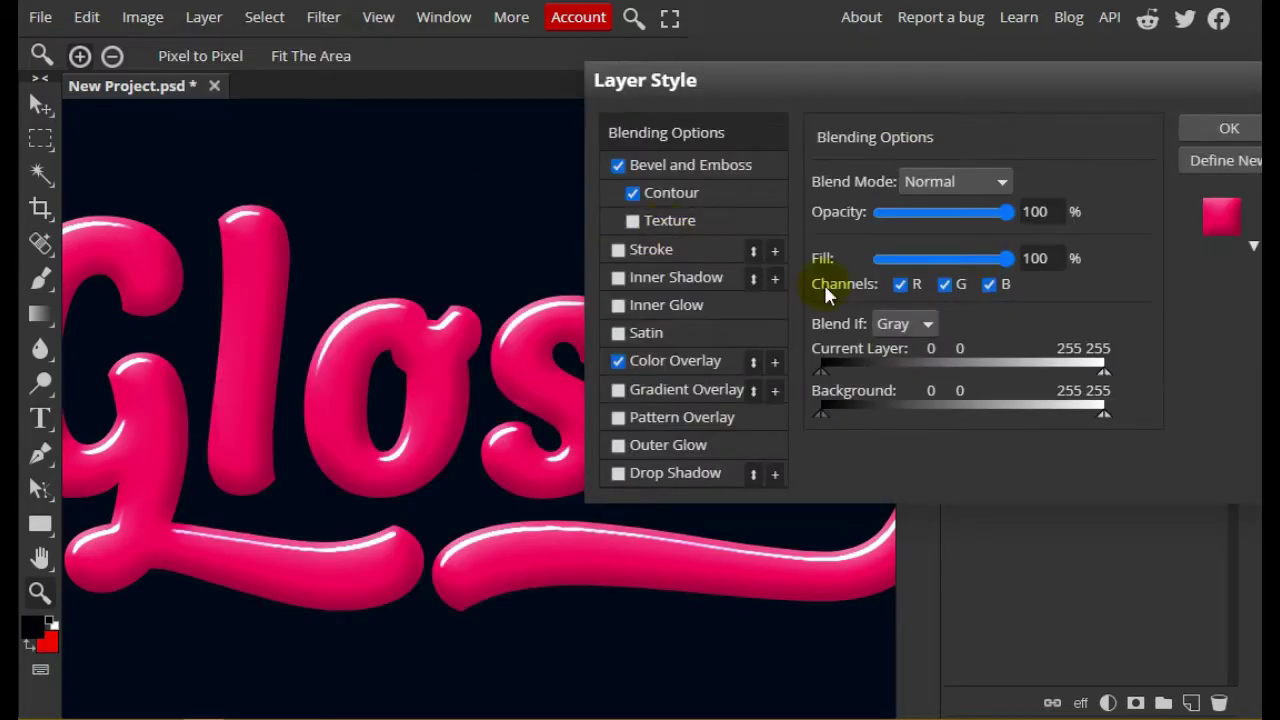
left_click(666, 193)
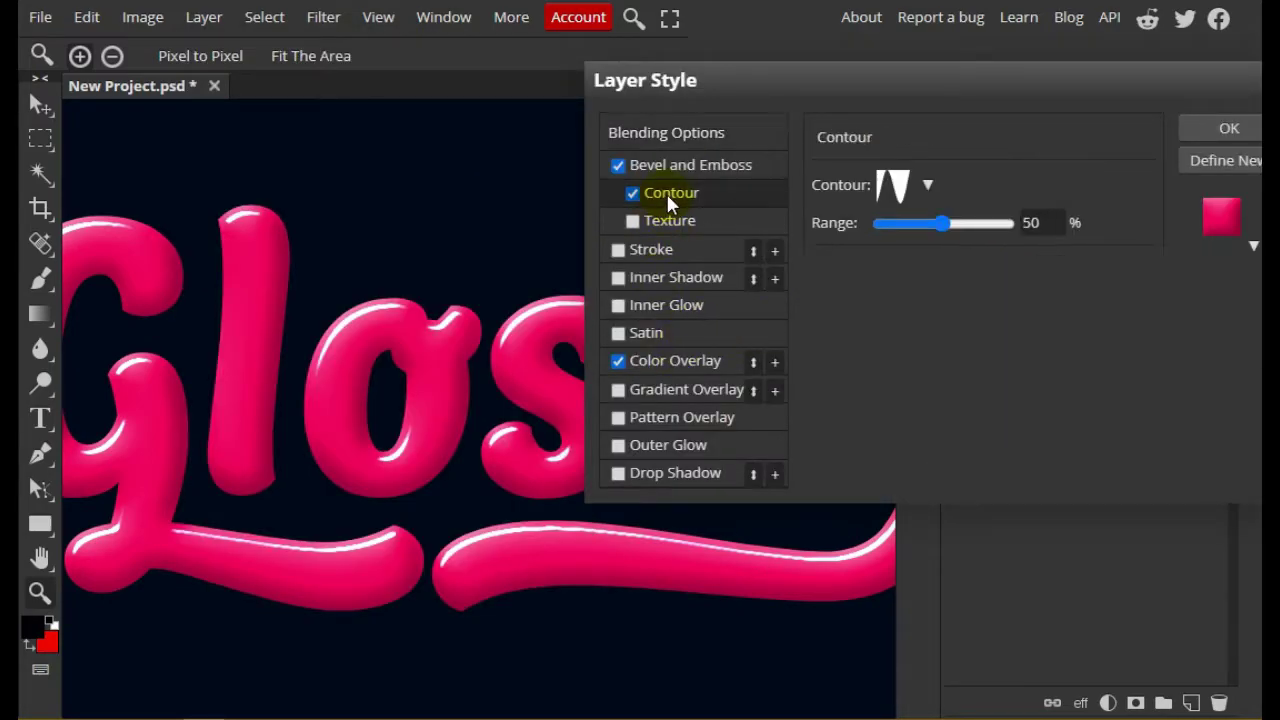
left_click(662, 165)
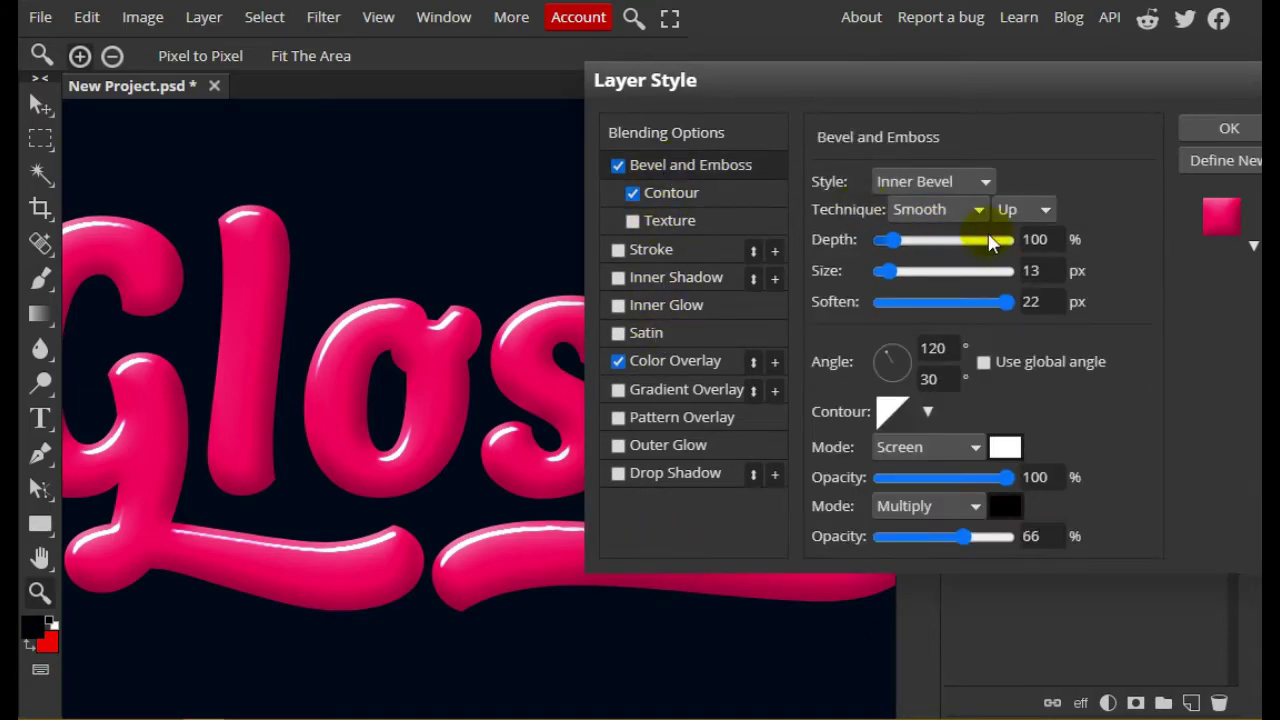
left_click(1046, 313)
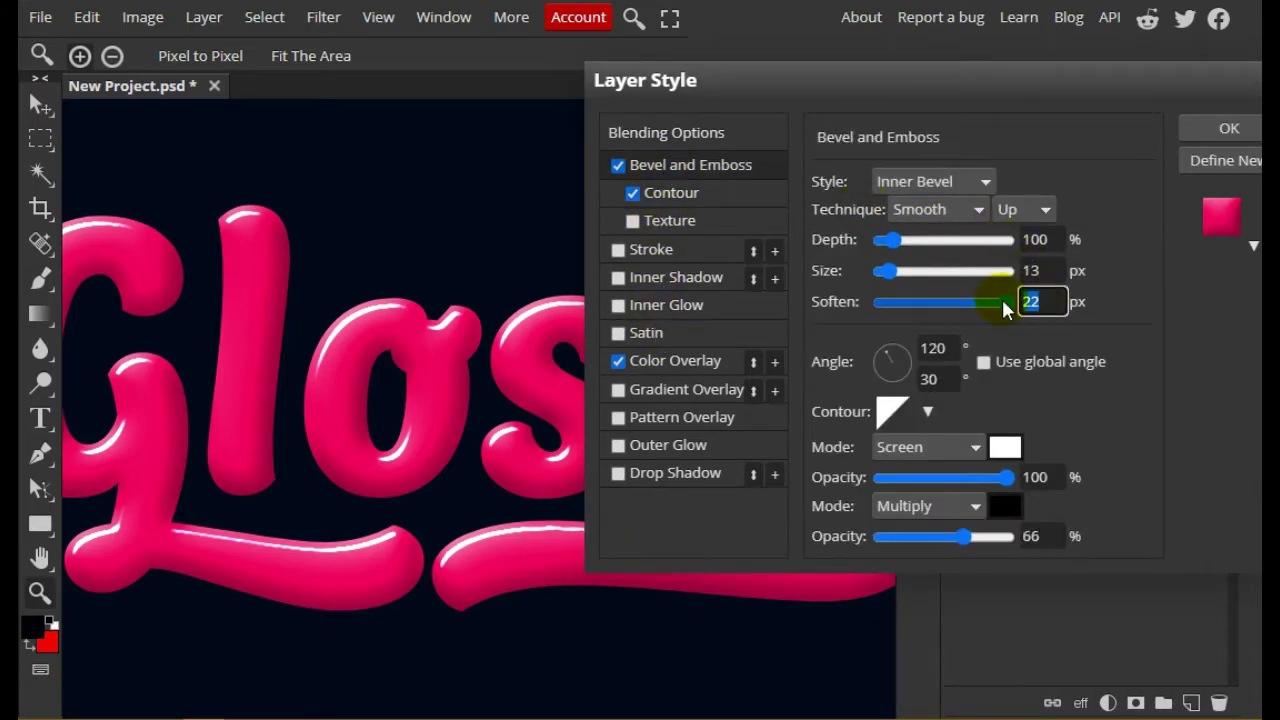
left_click(1064, 274)
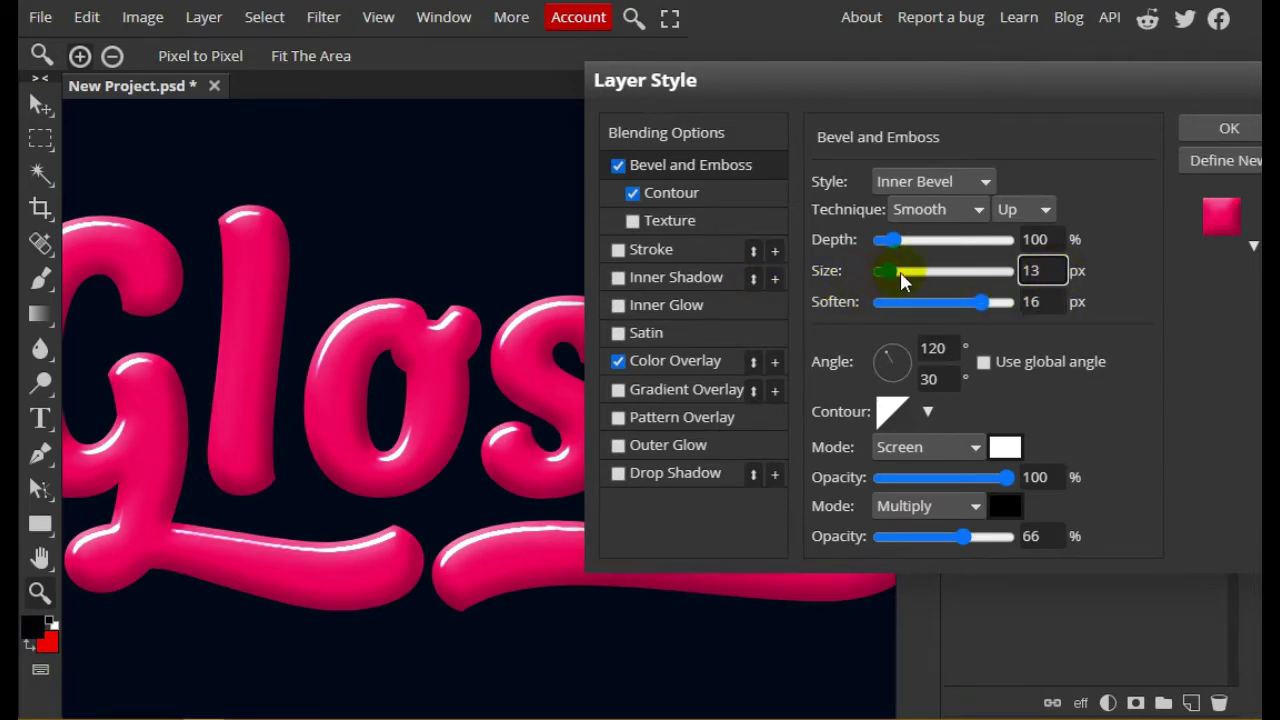
left_click(1230, 128)
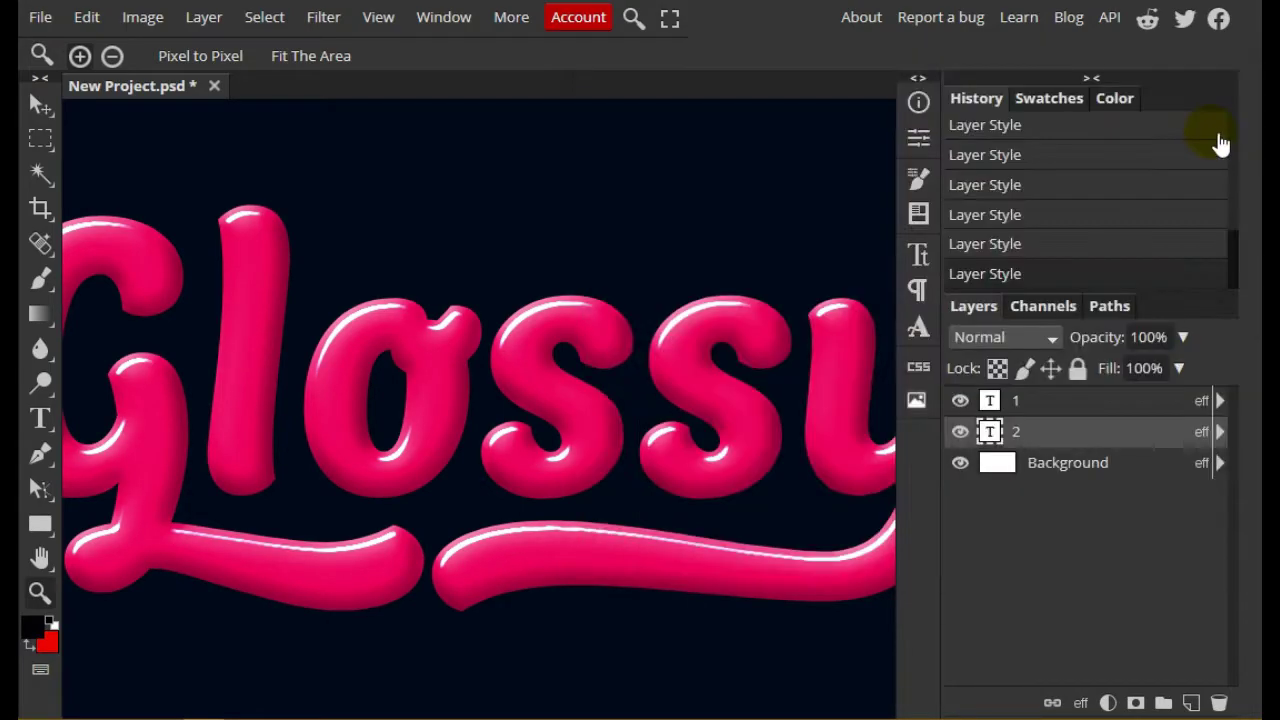
Step: Enable Drop Shadow in layer 2's style settings and show its options
left_click(190, 14)
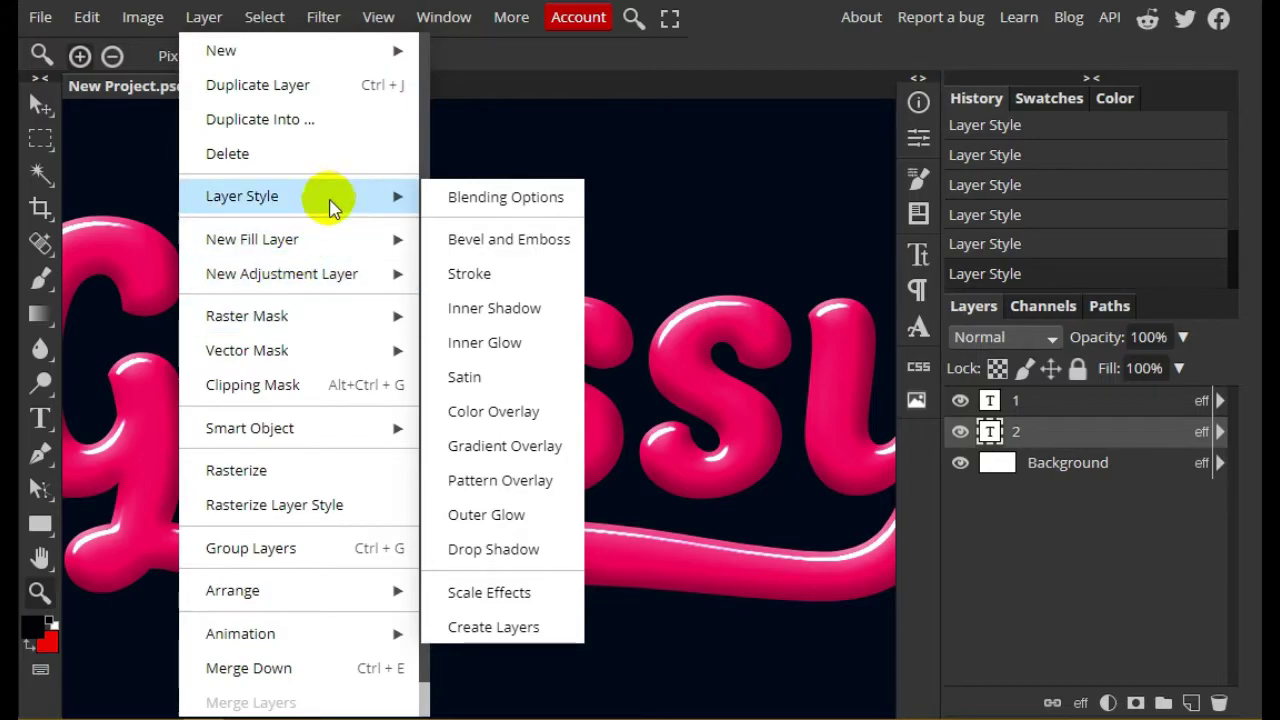
left_click(452, 199)
left_click_drag(814, 76, 896, 52)
left_click(524, 322)
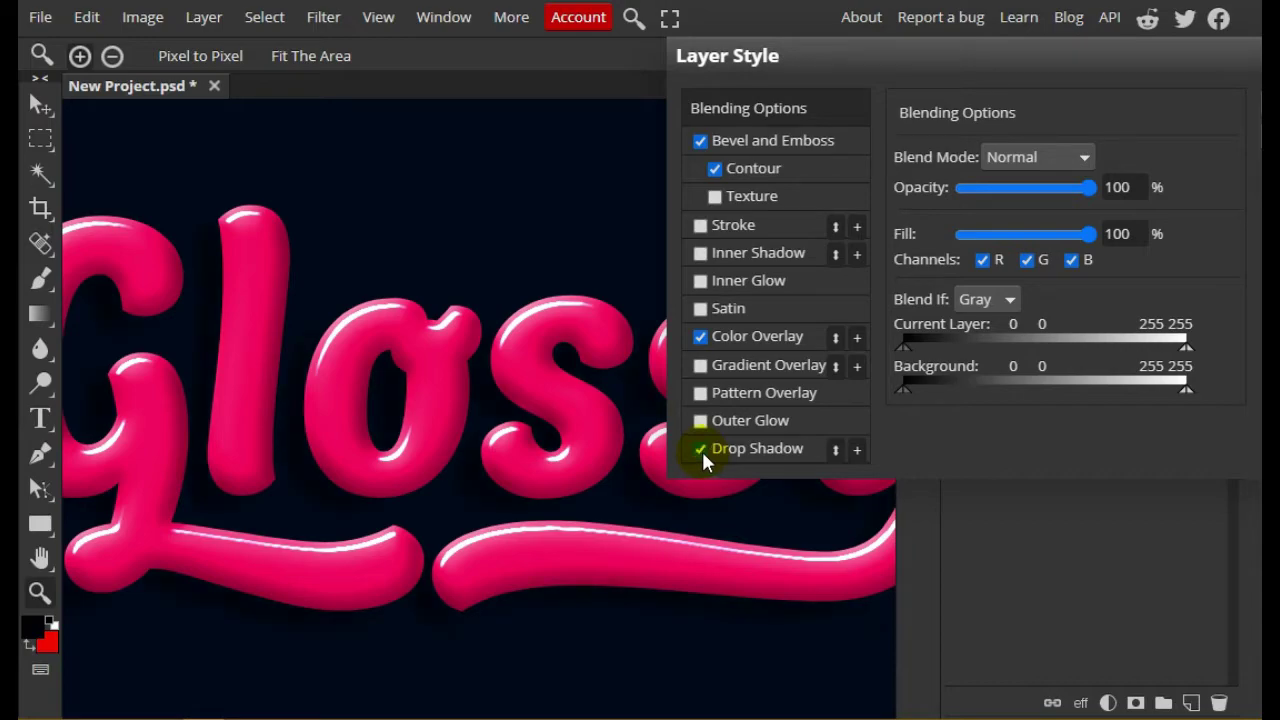
left_click(757, 448)
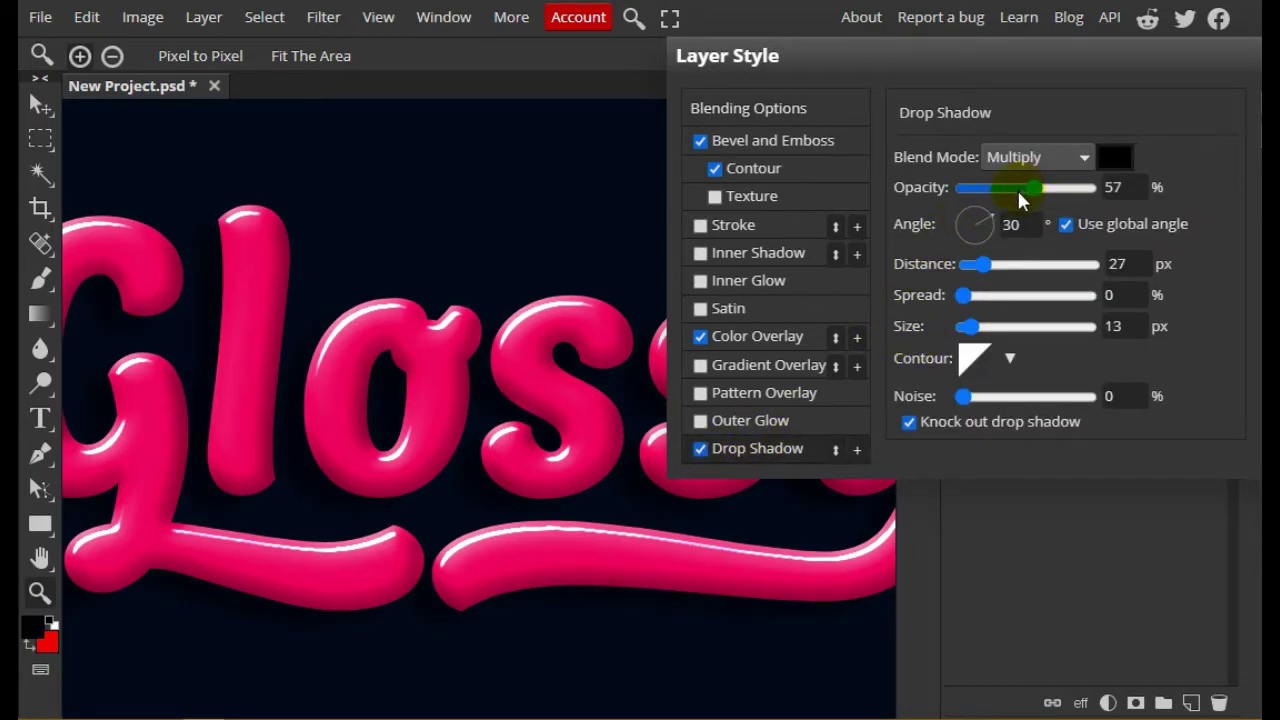
Step: Set layer 2's drop shadow opacity to 26%, use its own 120° angle instead of the global angle, and apply the style
left_click_drag(1023, 187, 993, 187)
left_click(1066, 226)
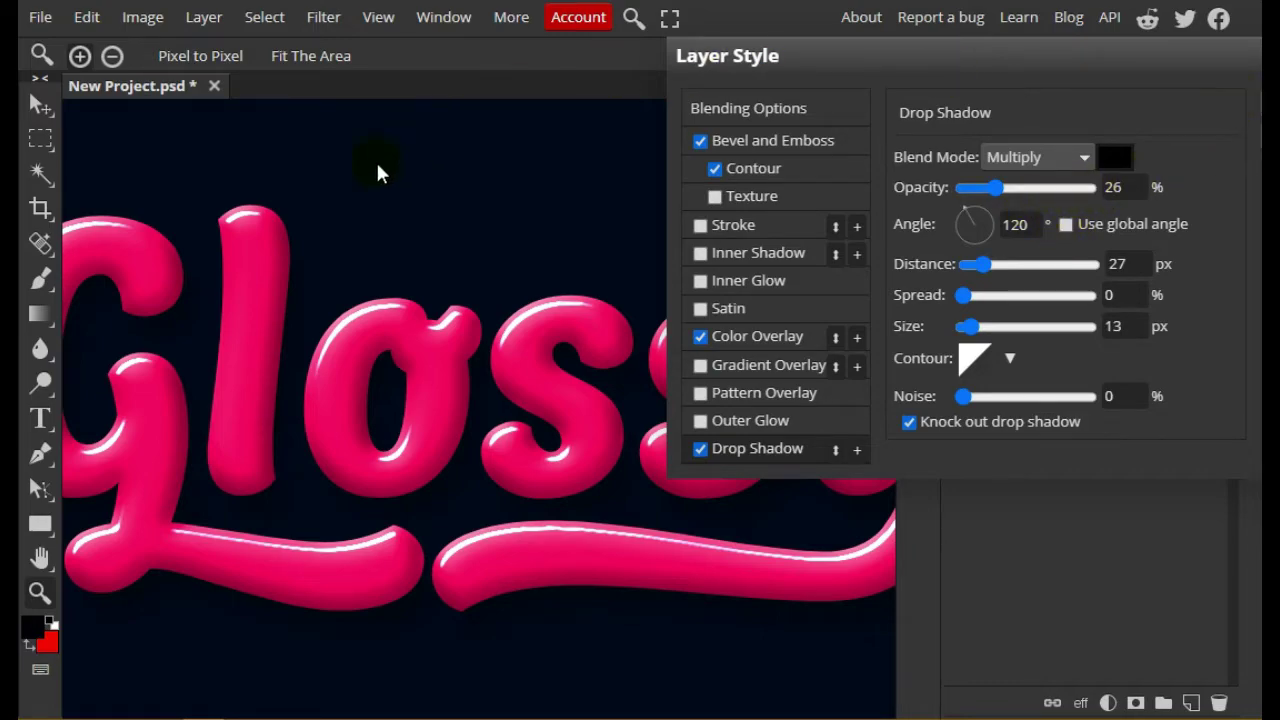
left_click(384, 38)
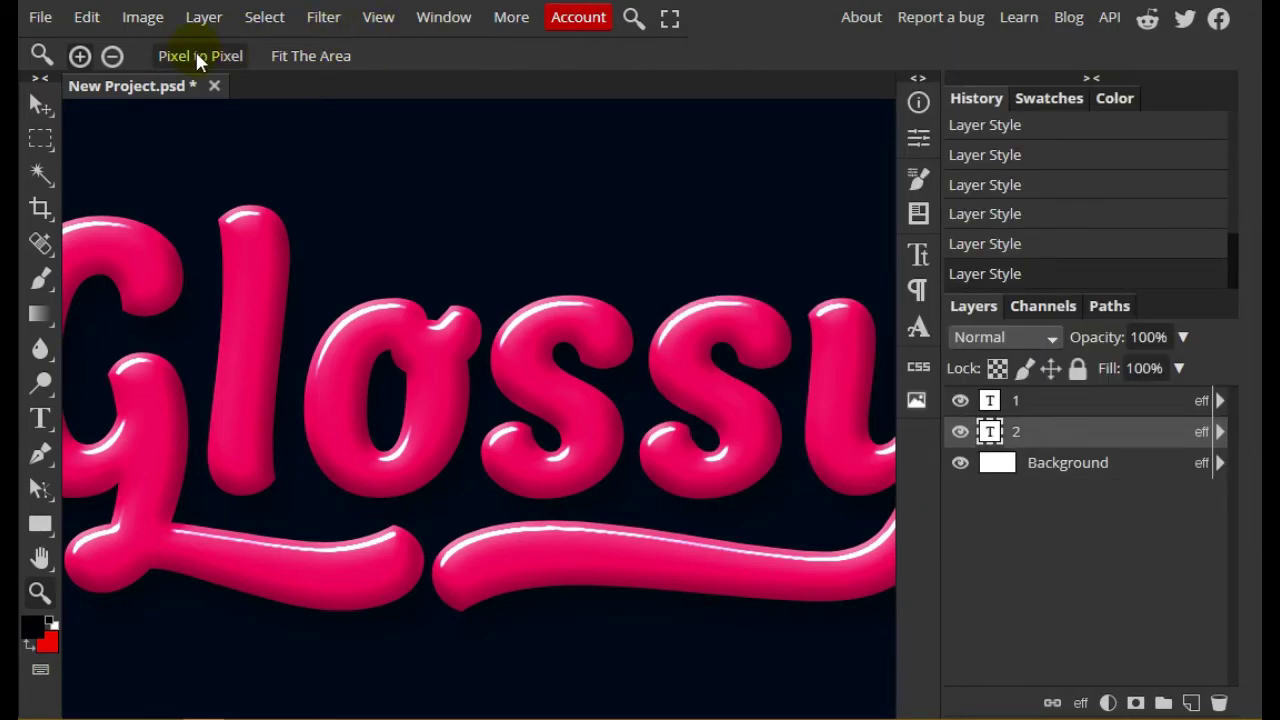
Step: Fit the whole canvas in view and select layer 1
left_click(302, 55)
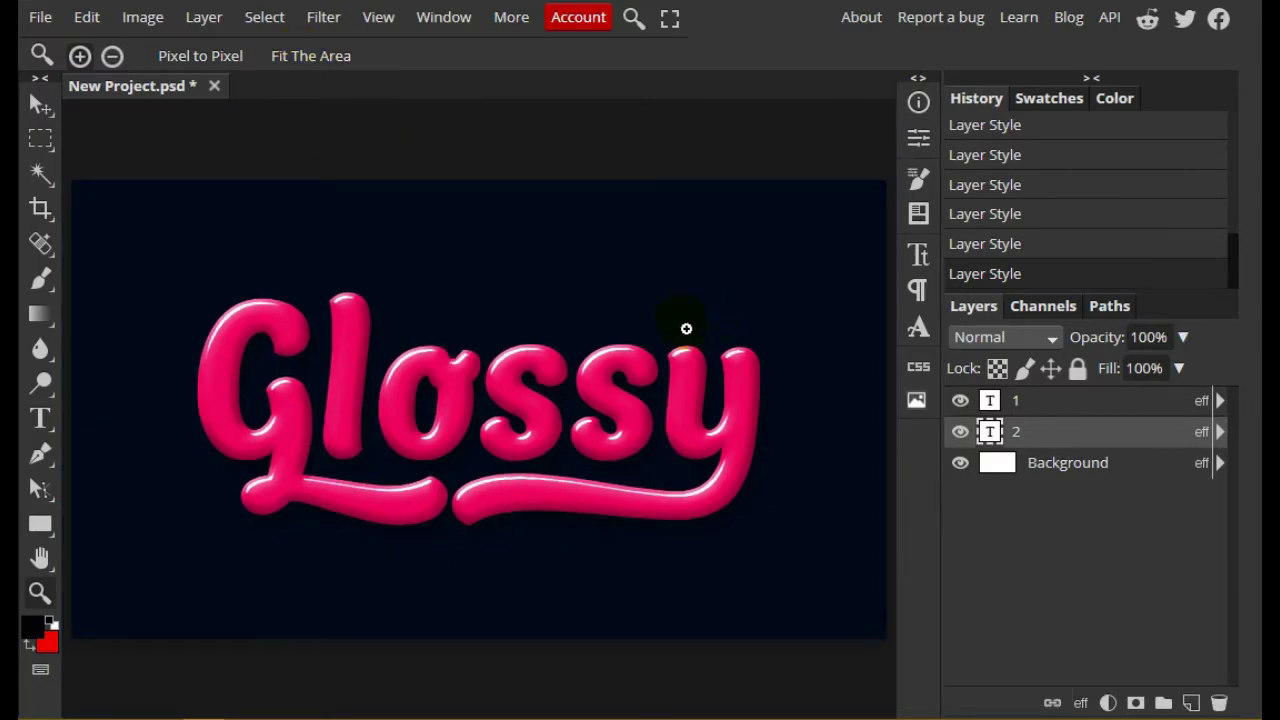
scroll(686, 329, "down", 1)
scroll(821, 360, "up", 2)
scroll(821, 360, "down", 1)
left_click(1046, 404)
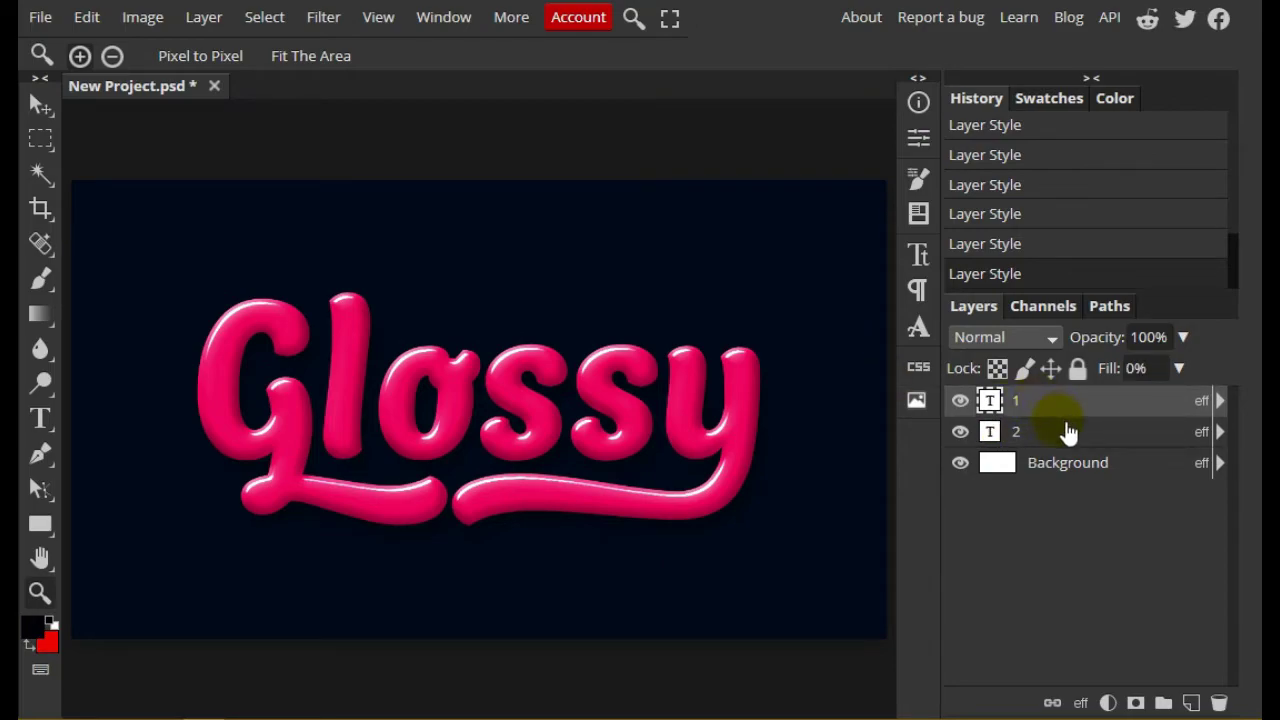
Step: Select text layers 1 and 2 together and nudge the Glossy lettering slightly upward on the canvas
left_click(1068, 432, "shift")
left_click(40, 104)
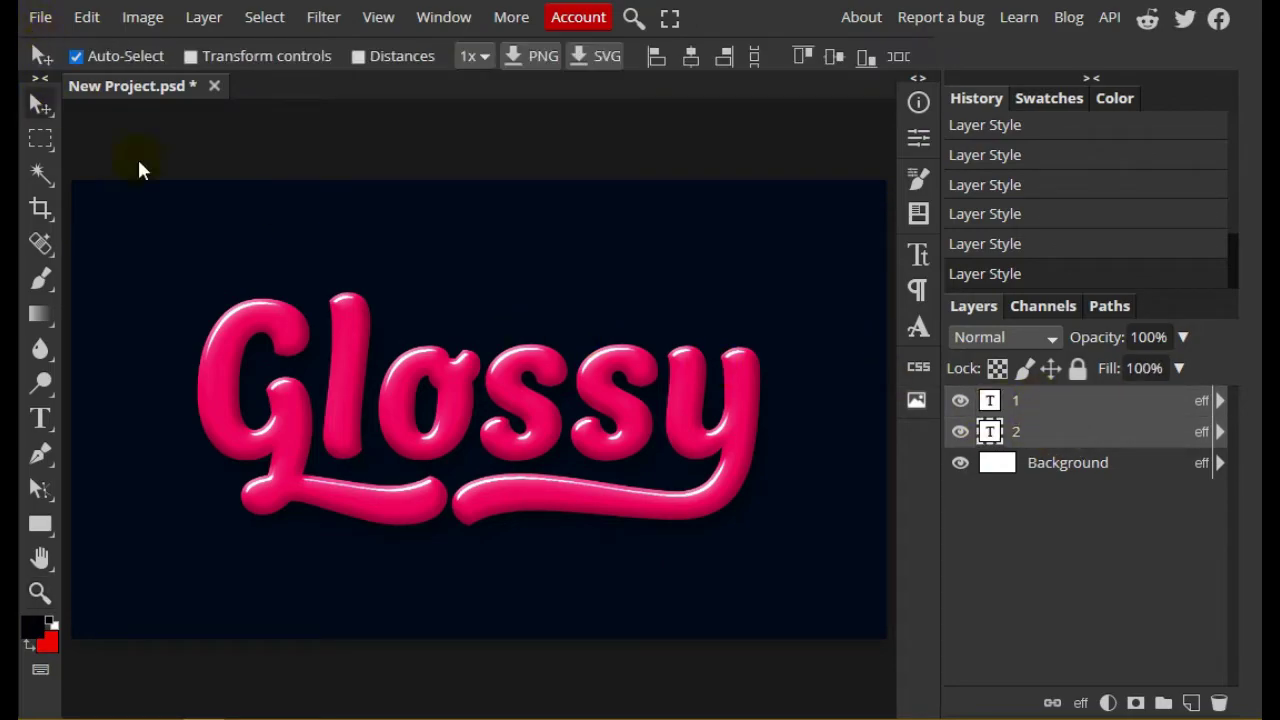
key("shift+Up")
key("shift+Up")
key("shift+Up")
key("Down")
key("Down")
key("Down")
key("Down")
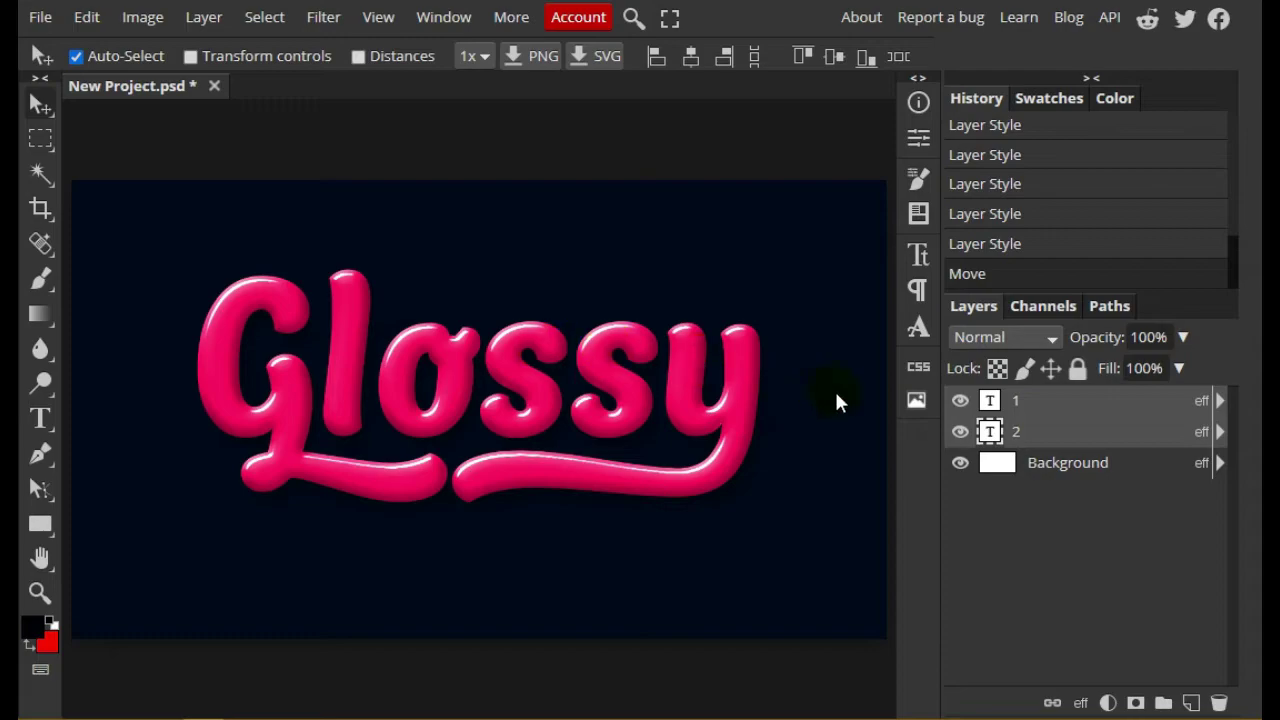
Step: Set layer 2's drop shadow distance to 21 px, size to 15 px and opacity to 50%
left_click(1057, 435)
left_click(203, 18)
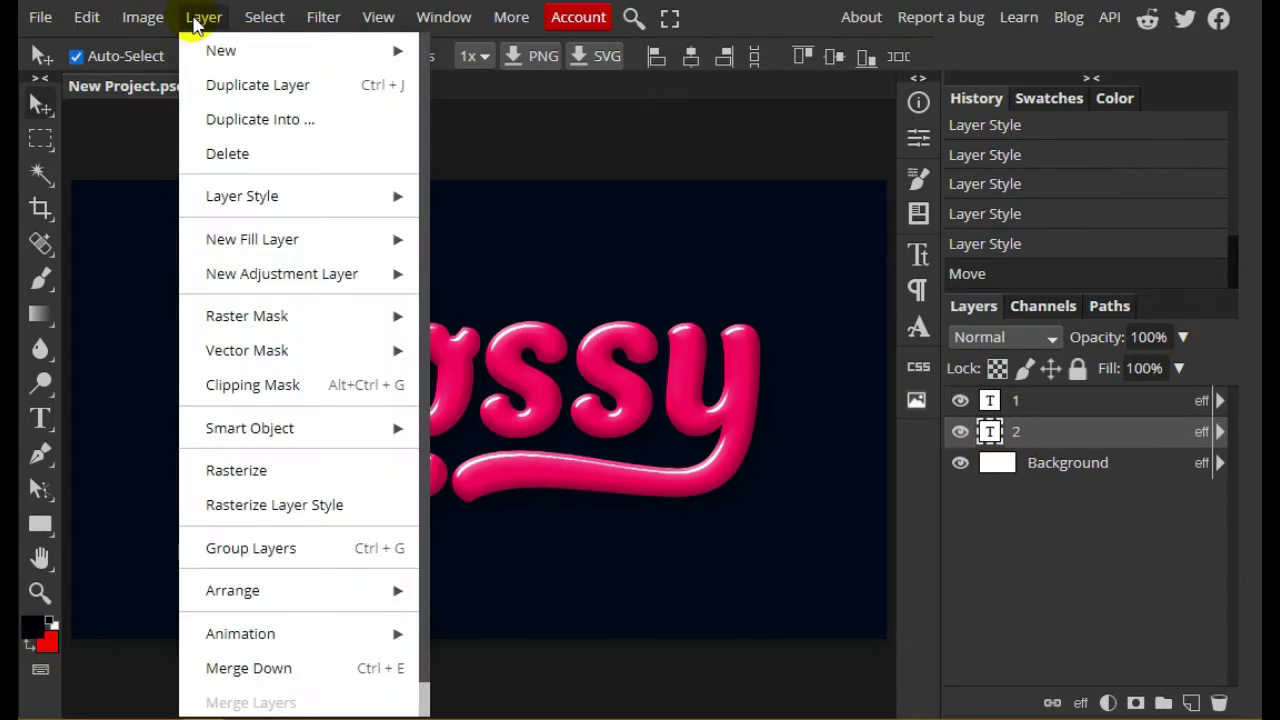
mouse_move(300, 197)
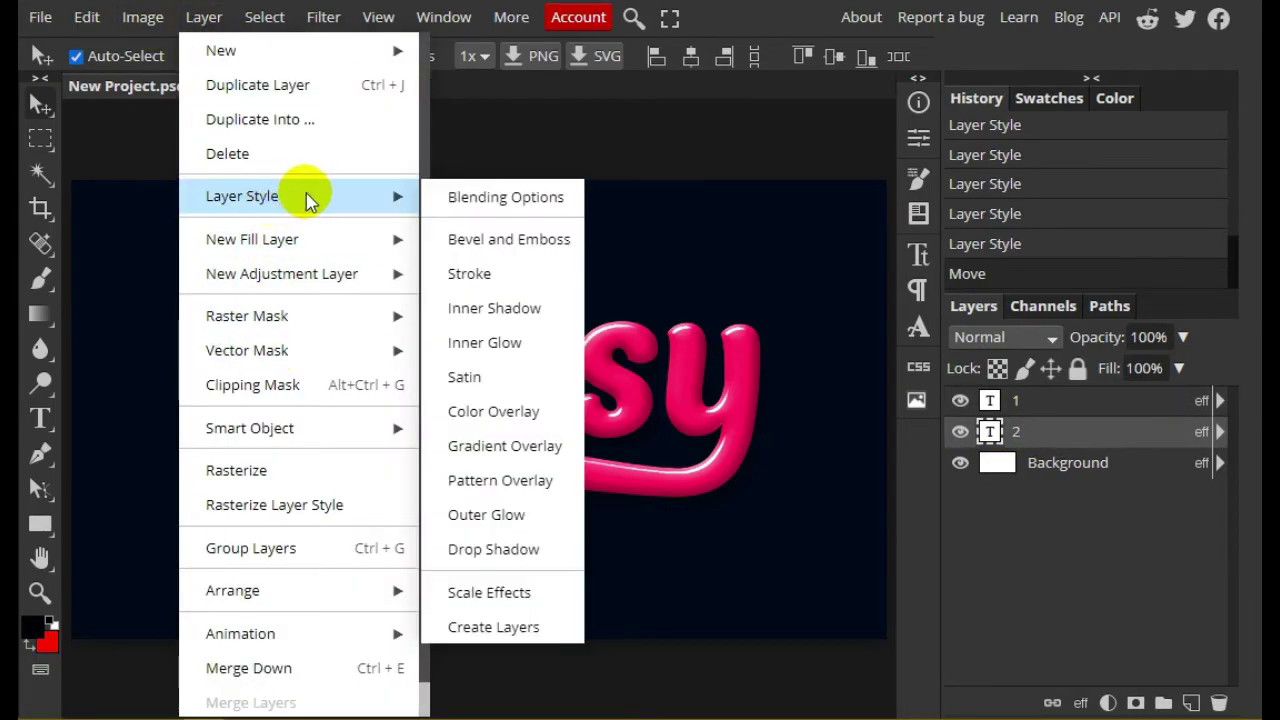
left_click(470, 196)
left_click(768, 448)
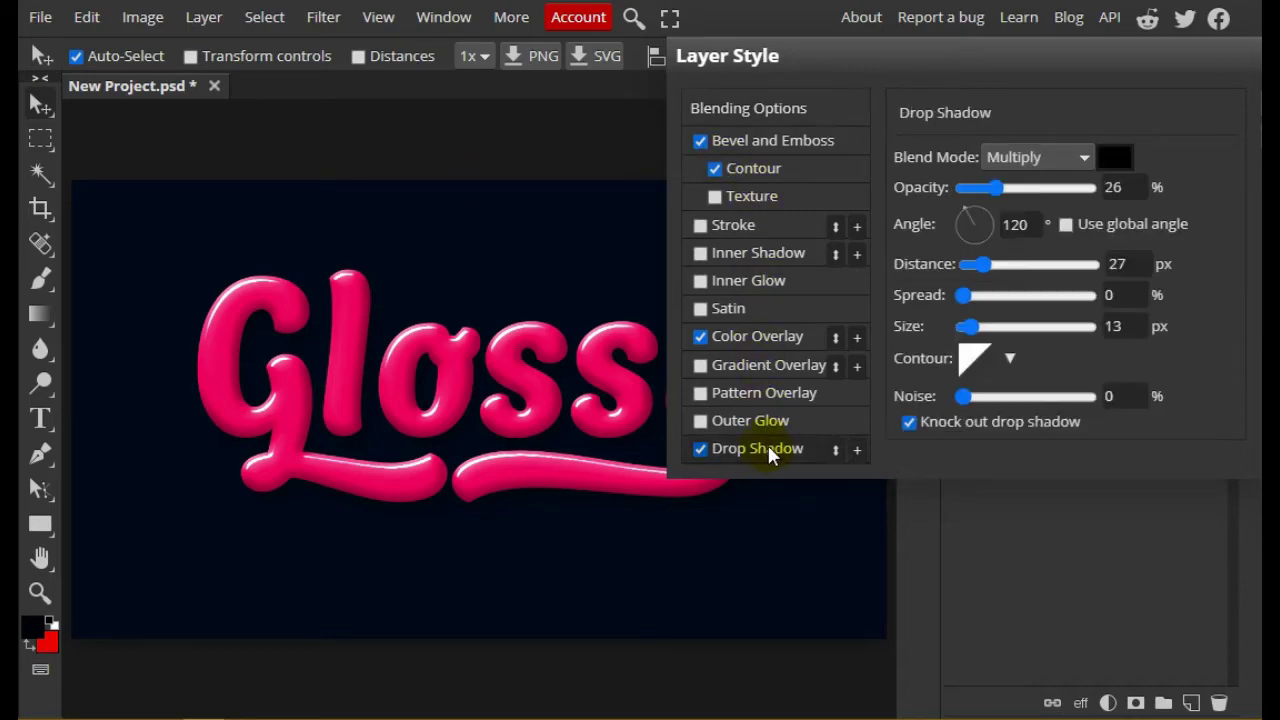
mouse_move(980, 265)
left_mouse_down()
mouse_move(1022, 277)
mouse_move(992, 266)
mouse_move(995, 278)
left_mouse_up()
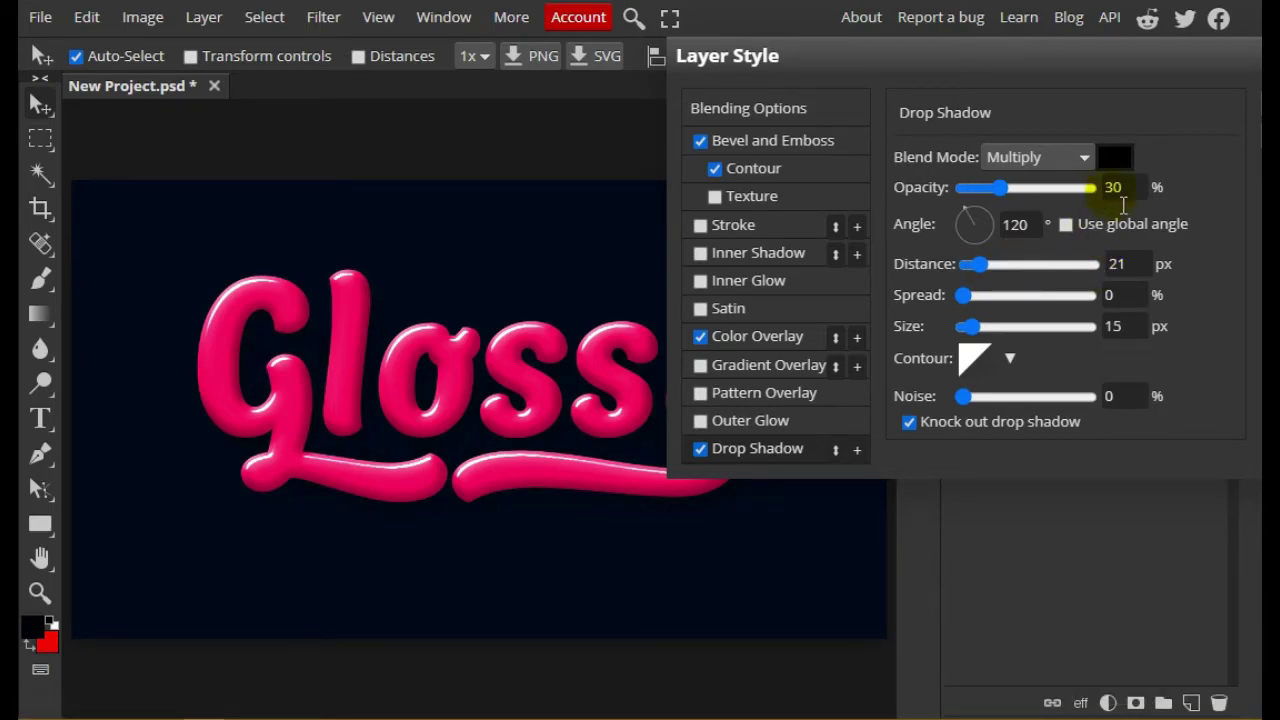
left_click_drag(1000, 187, 1092, 186)
double_click(1115, 187)
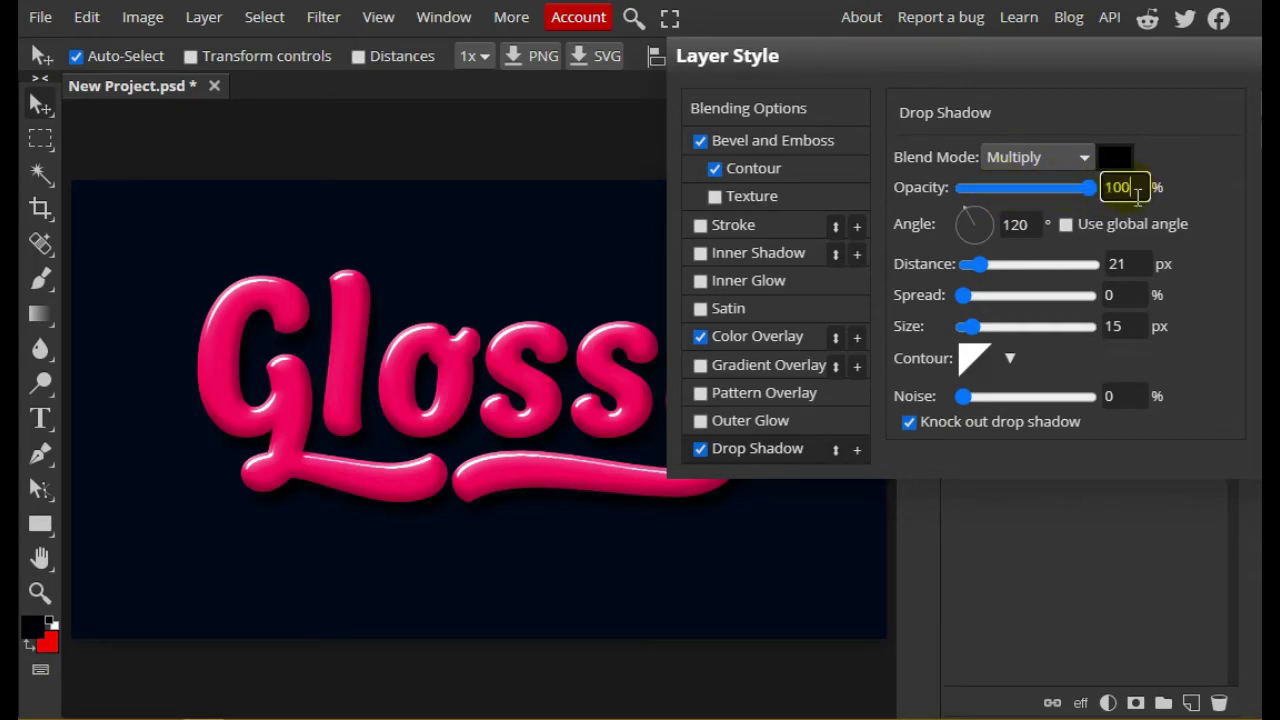
type("50")
key("Return")
Step: Change layer 2's drop shadow colour to dark navy 000816 and apply the layer style
left_click(1115, 157)
left_click_drag(656, 190, 1090, 127)
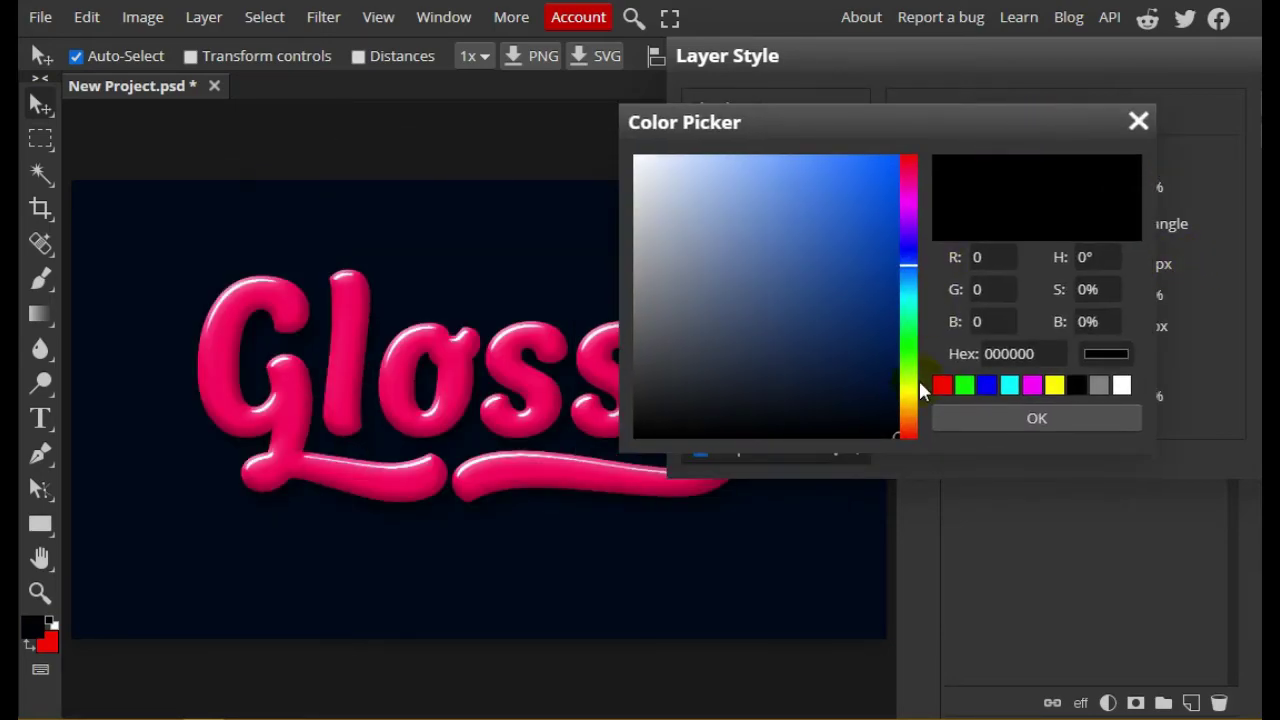
left_click(897, 414)
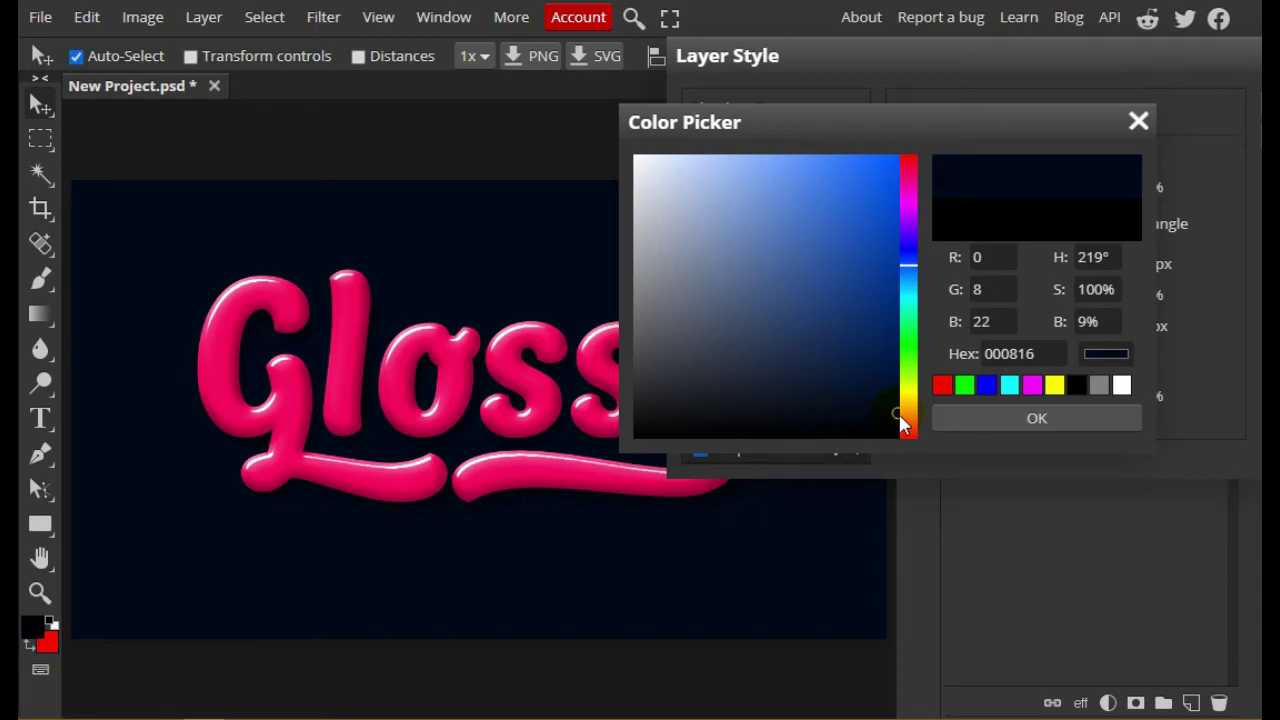
left_click(1005, 418)
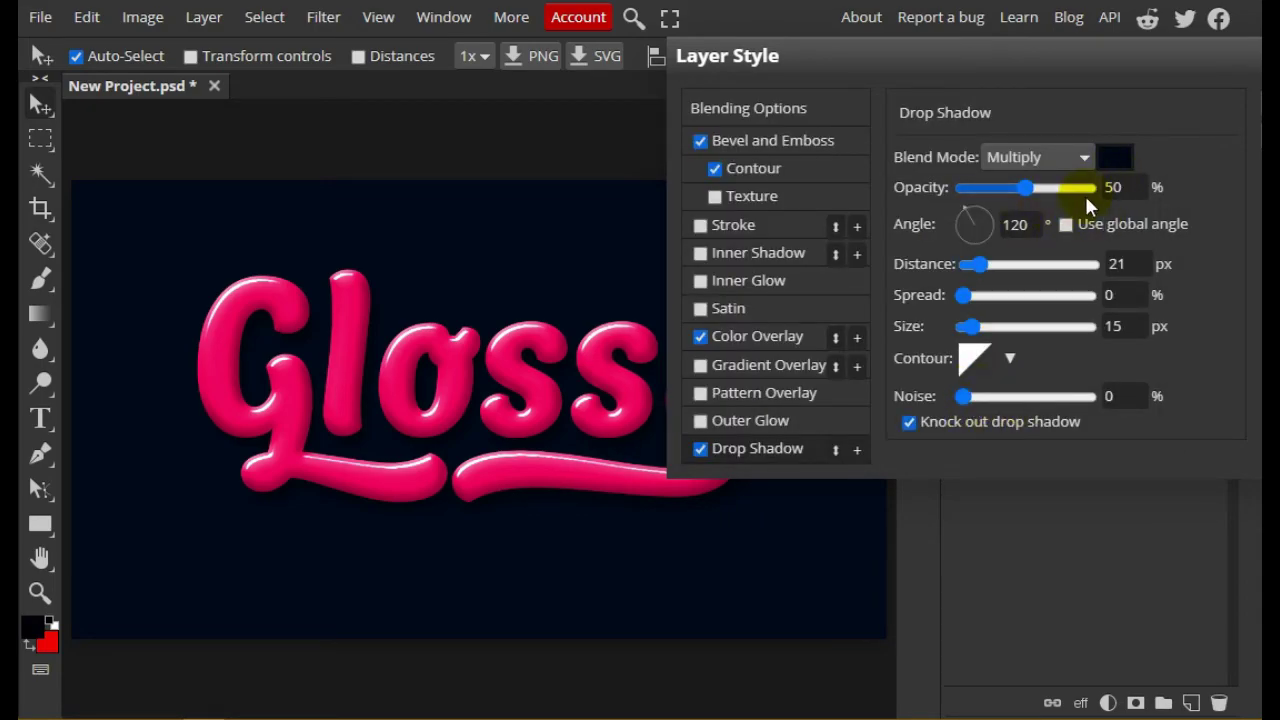
left_click(1125, 163)
left_click_drag(625, 185, 963, 148)
double_click(930, 380)
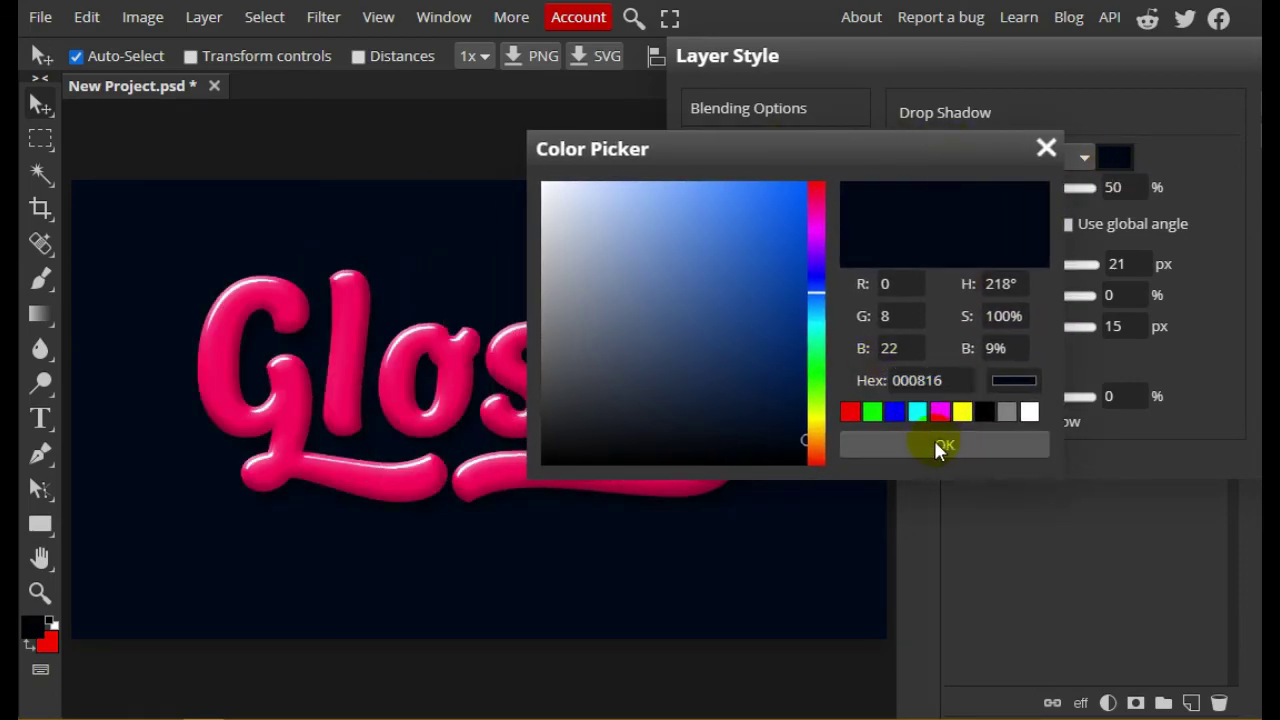
left_click(943, 445)
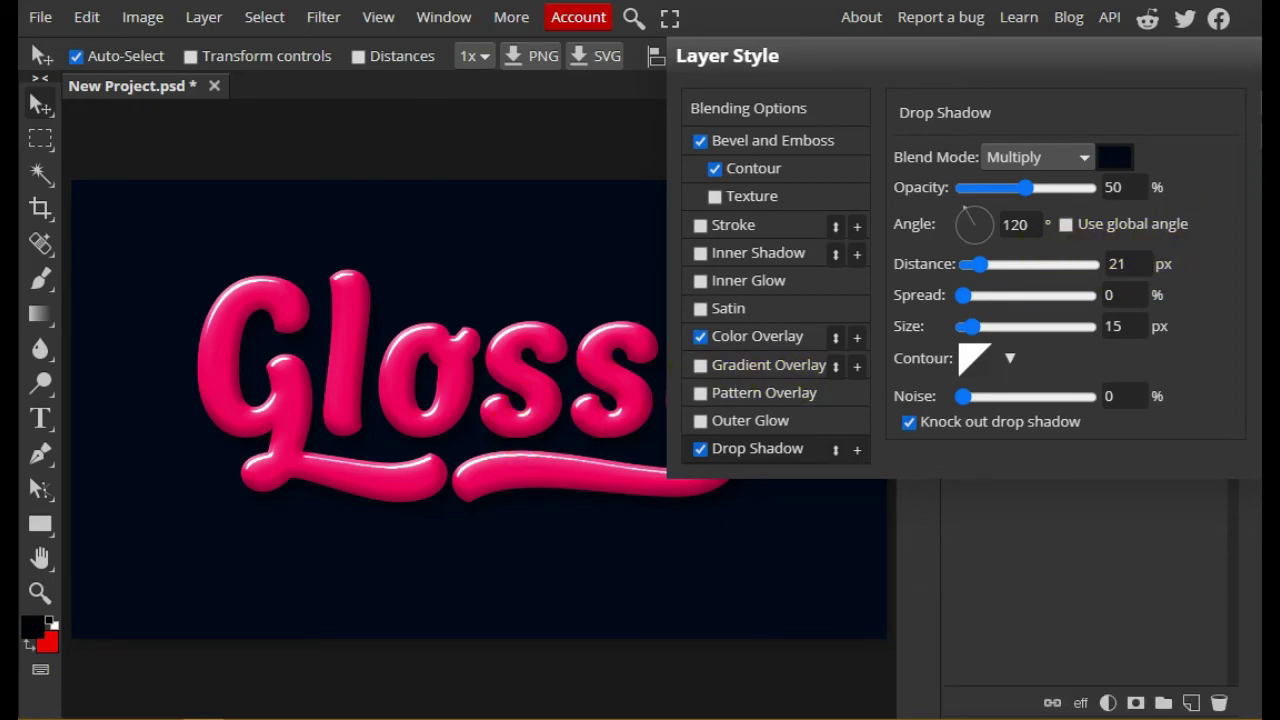
key("Return")
Step: View the lettering at pixel-to-pixel size and collapse the history and layers panels to inspect the whole word
left_click(40, 592)
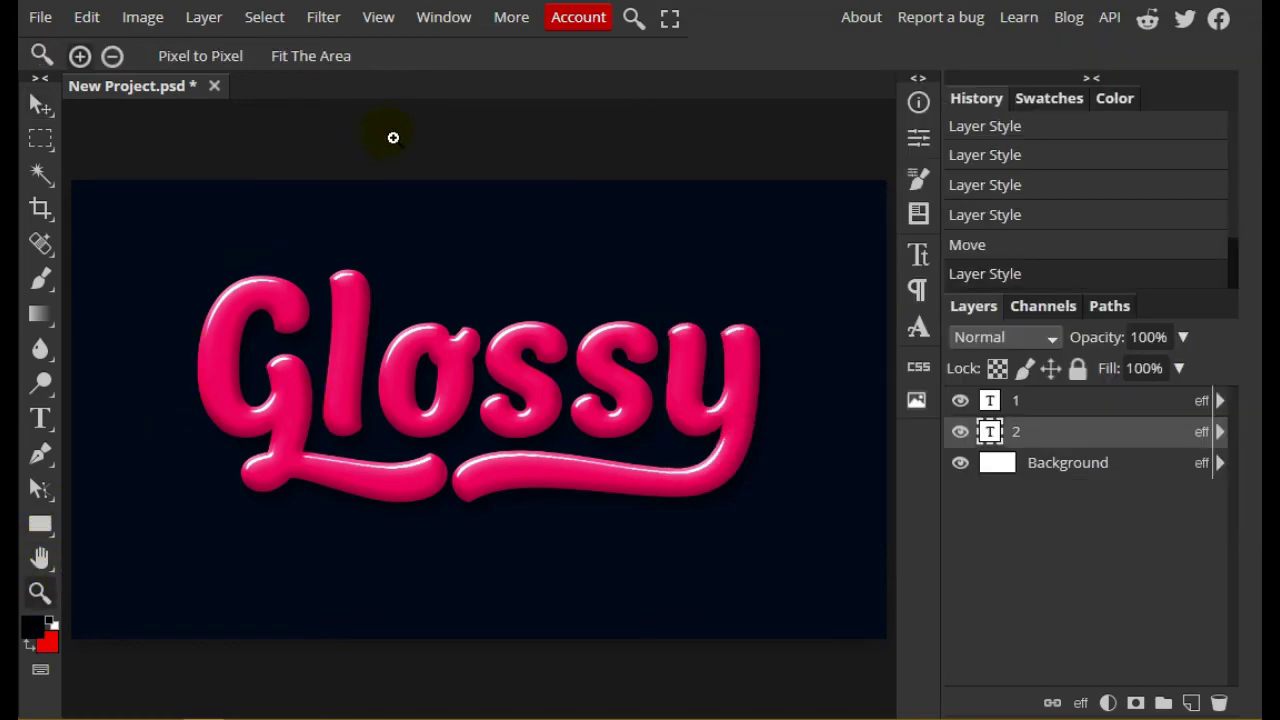
left_click(201, 57)
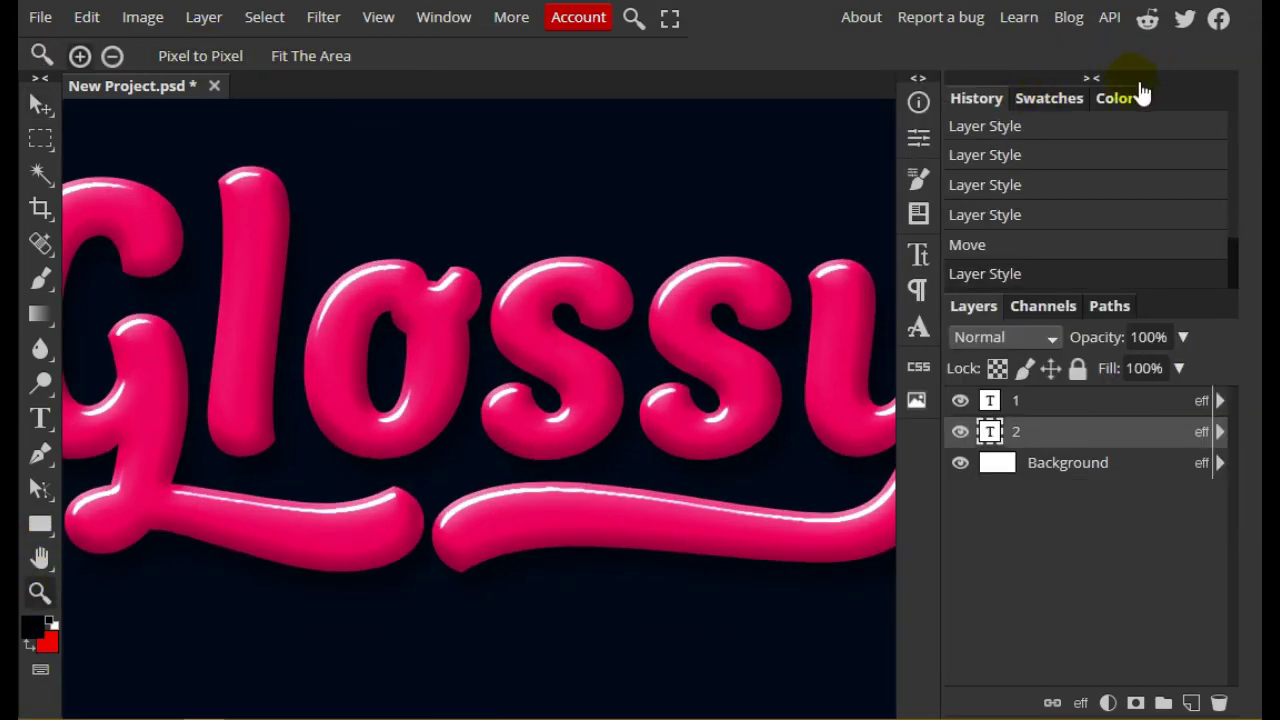
left_click(1093, 78)
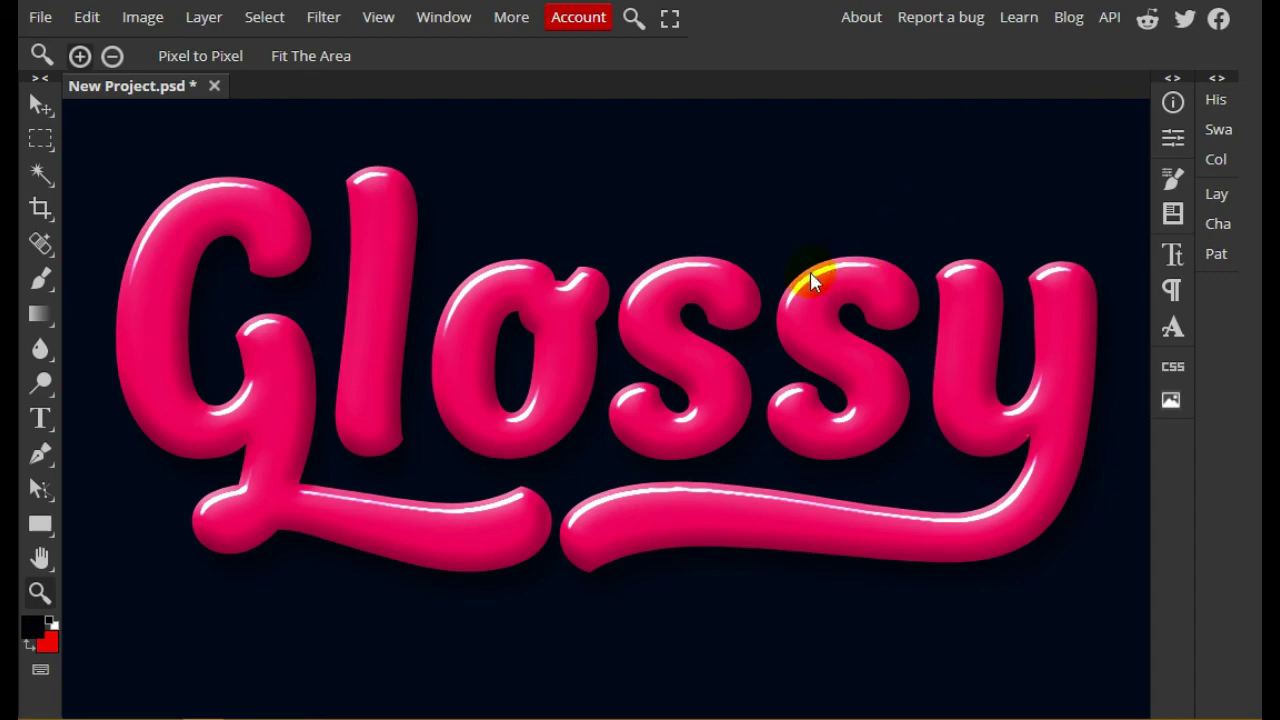